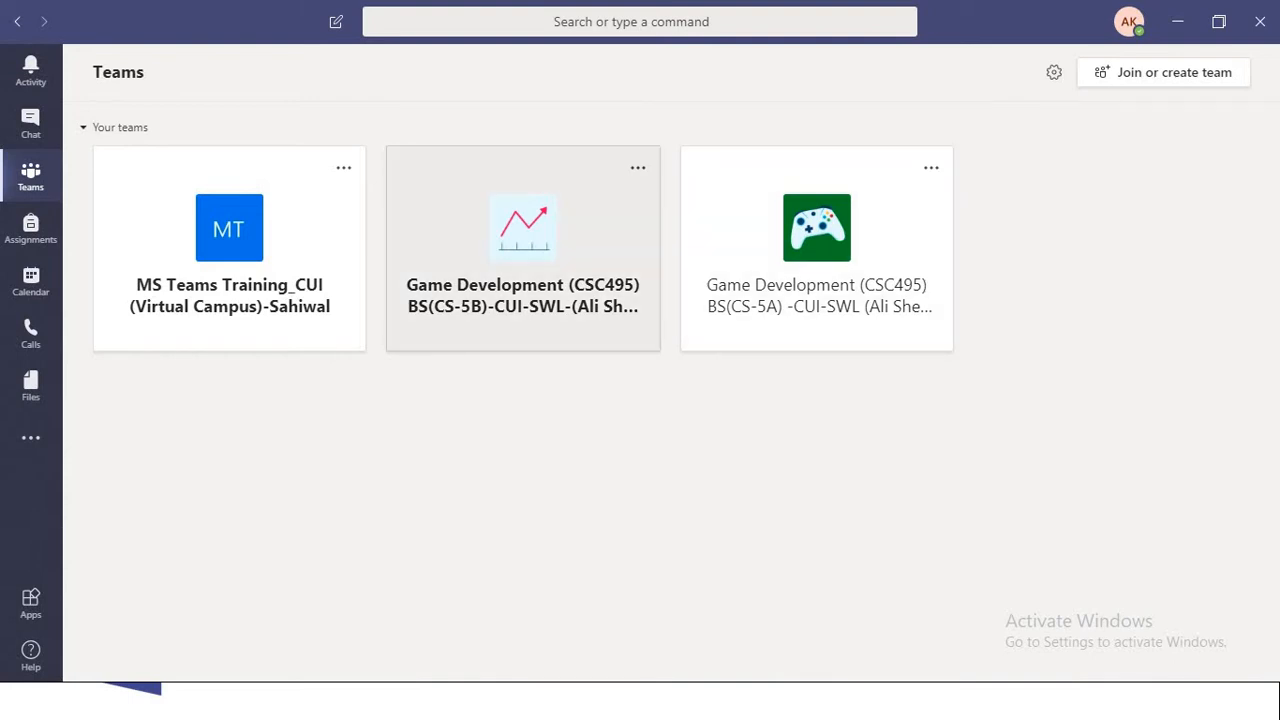
- In the Game Development BS(CS-5B) team's assignments, start a quiz assignment that uses a new form
left_click(523, 250)
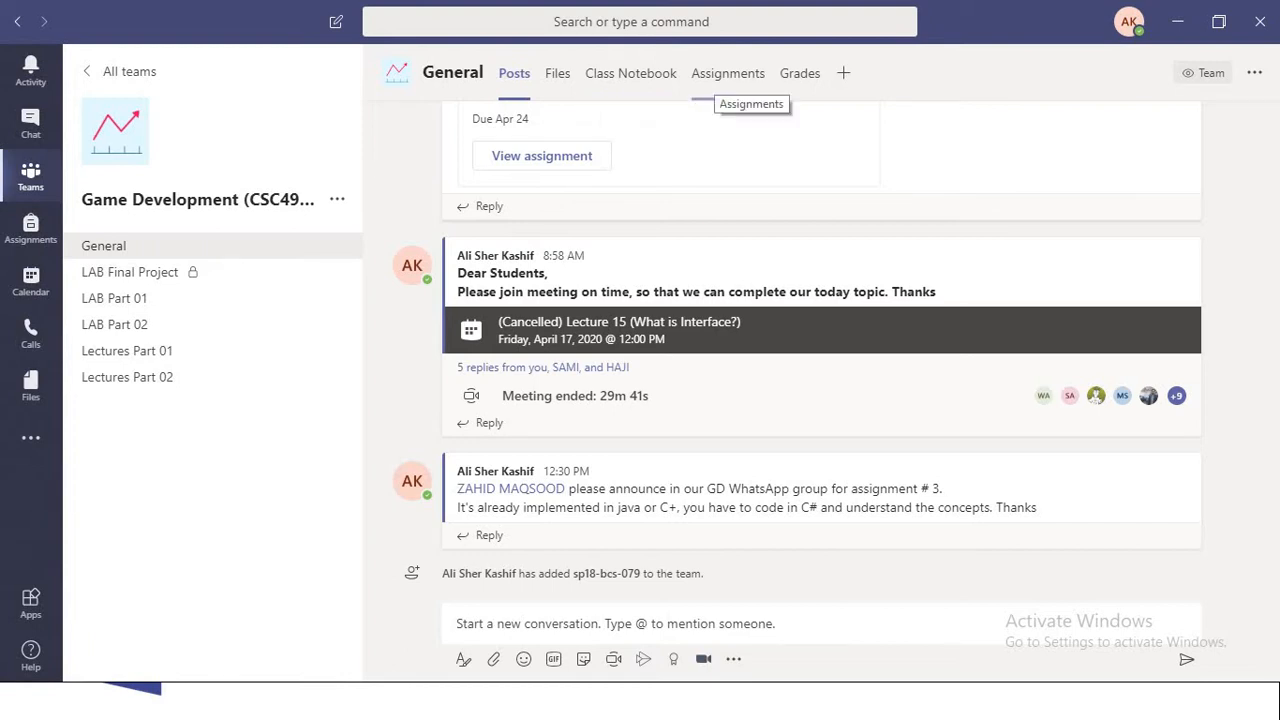
left_click(728, 75)
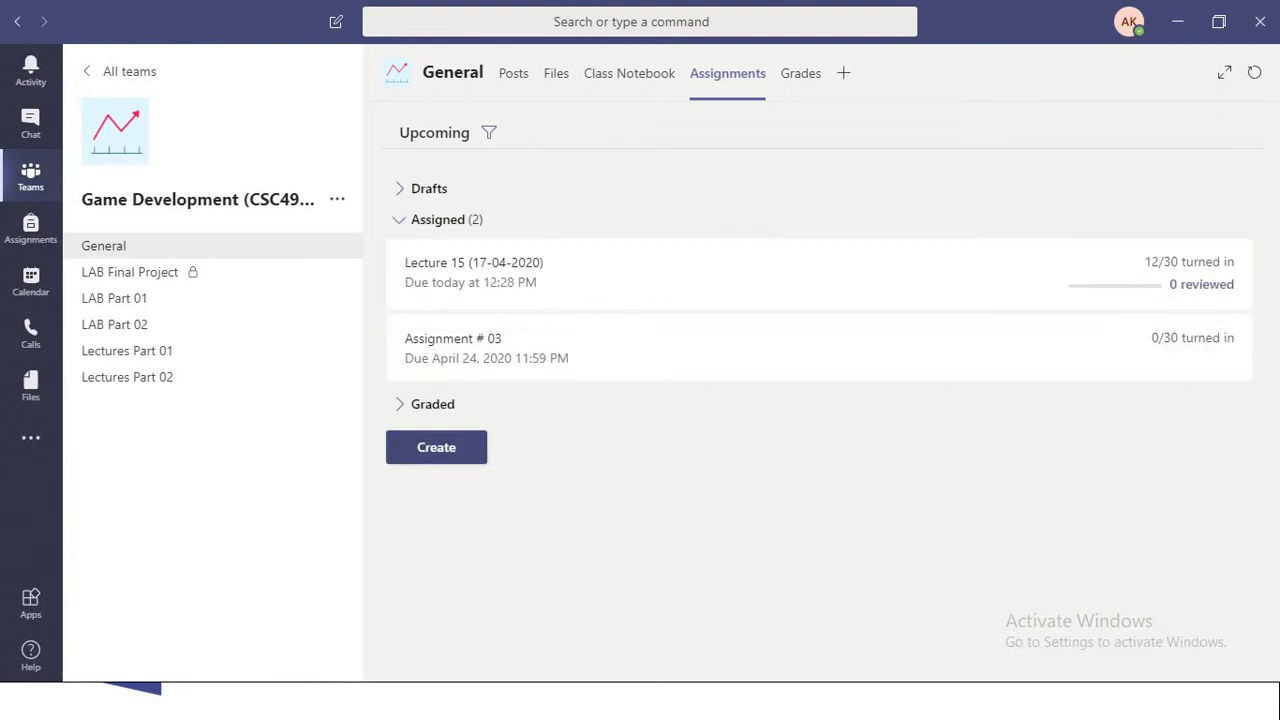
left_click(436, 447)
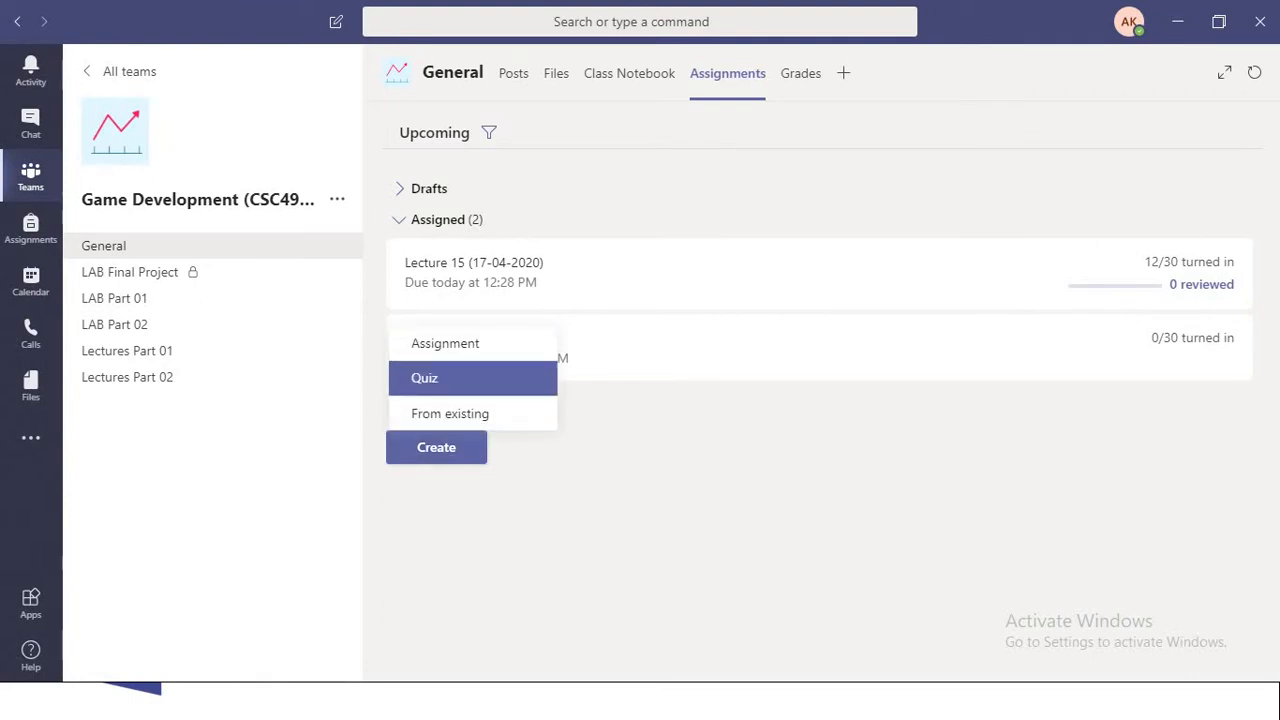
left_click(472, 378)
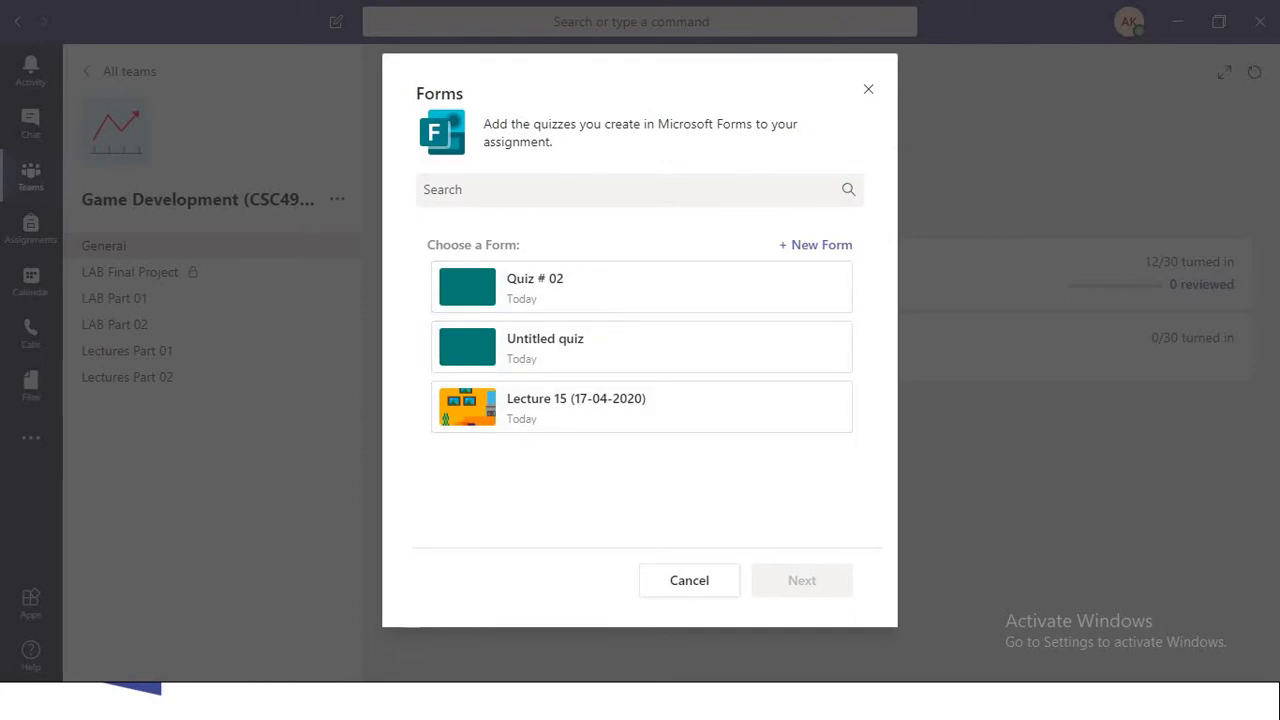
left_click(816, 245)
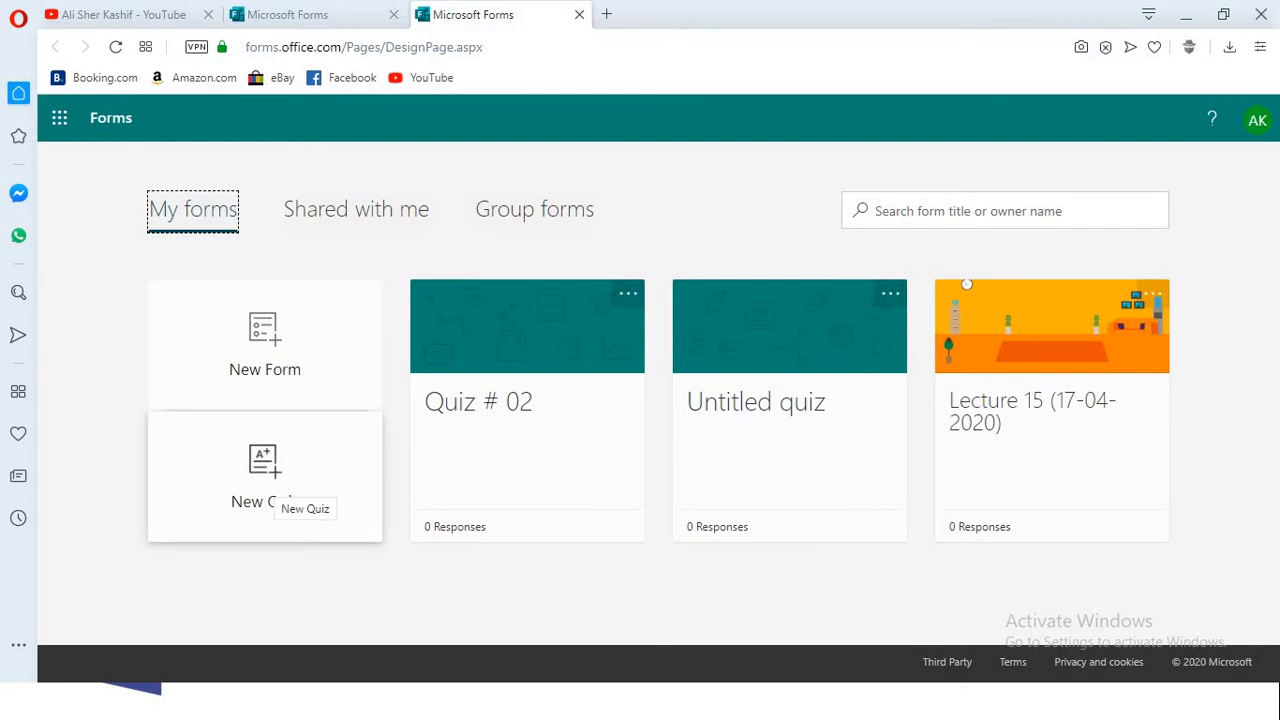
- Create a new quiz titled "Quiz # 03" with the description "This is a quiz"
left_click(268, 480)
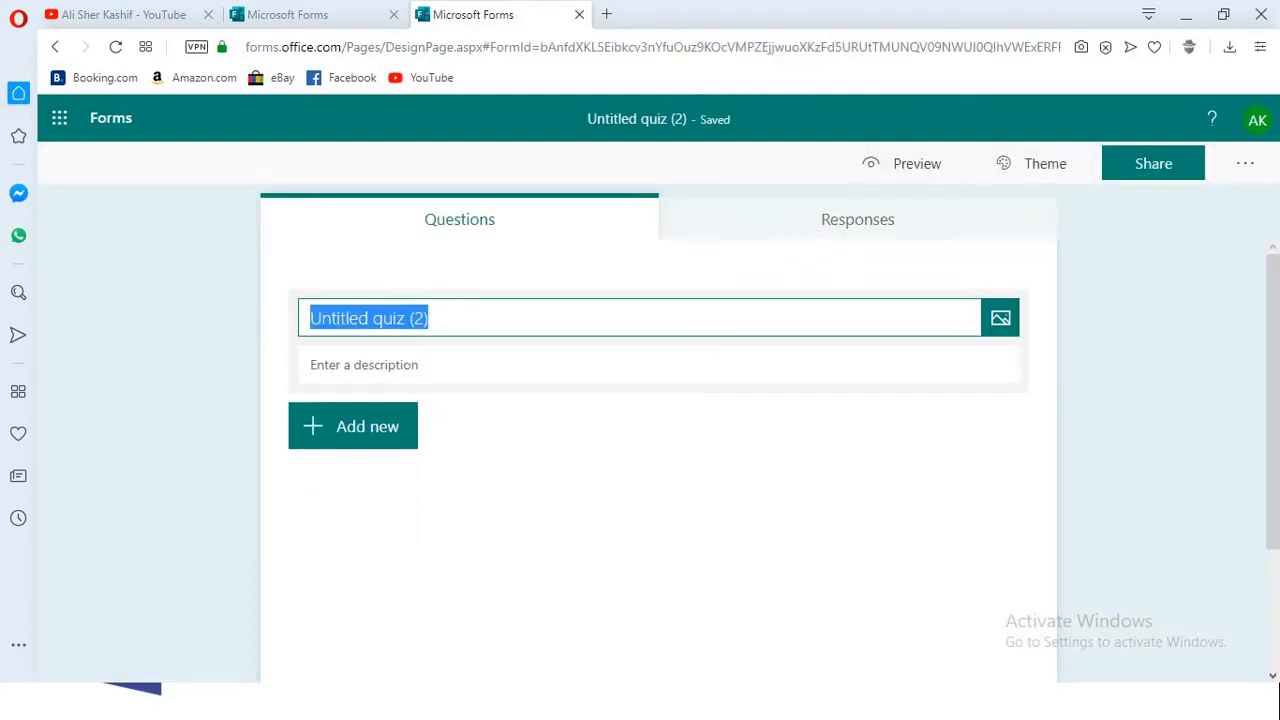
type("Quiz #")
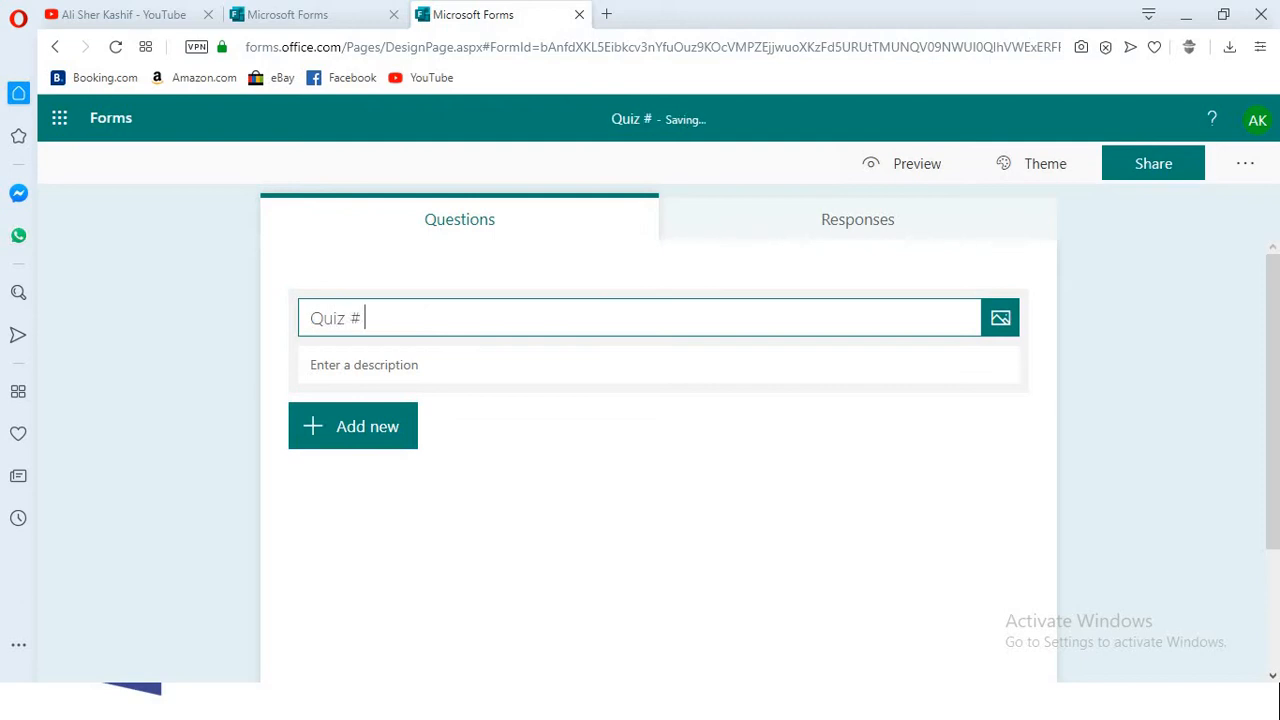
type(" 03")
key("Tab")
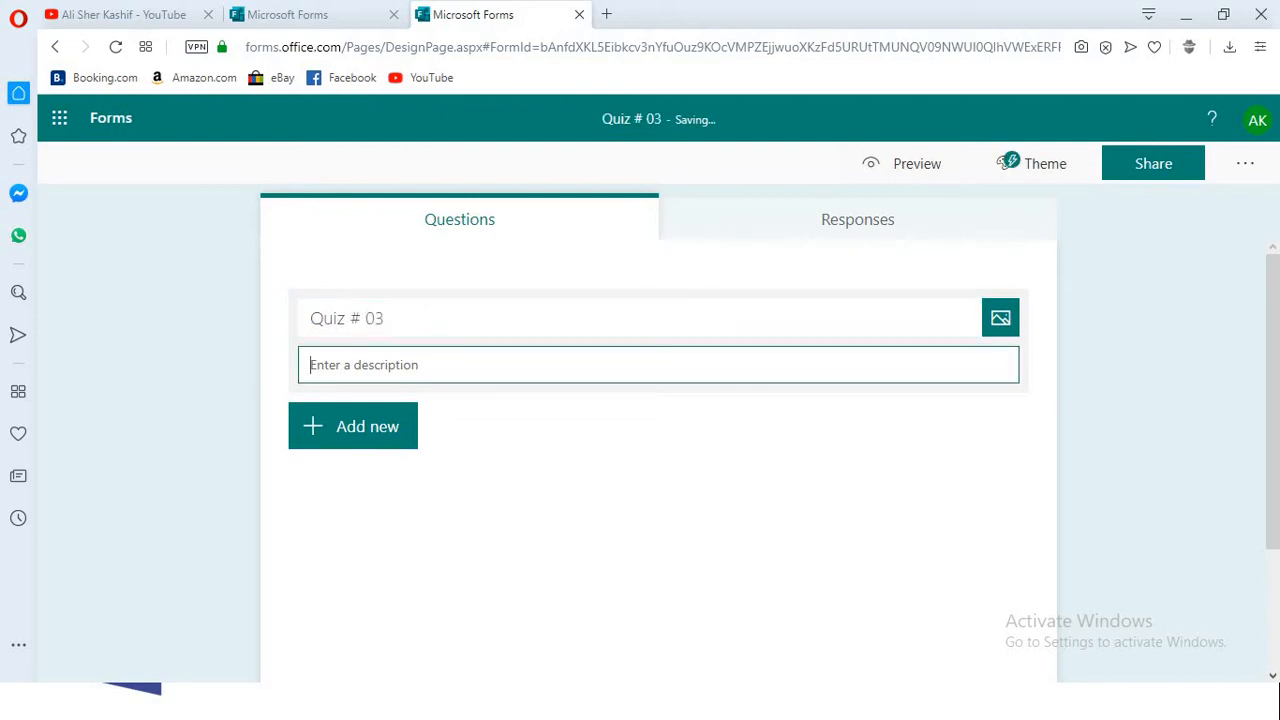
type("This is a quiz")
- Add a choice question to the quiz with the text "Abstract Methods resides in ?"
left_click(362, 428)
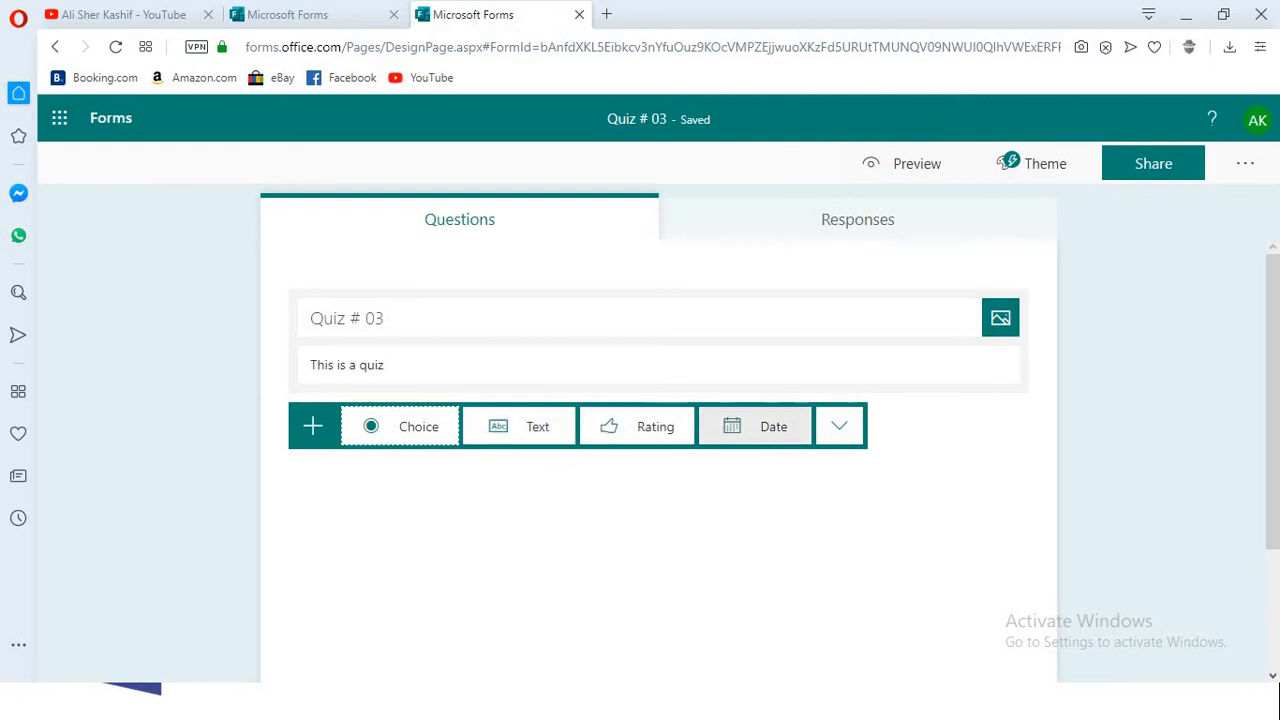
left_click(839, 426)
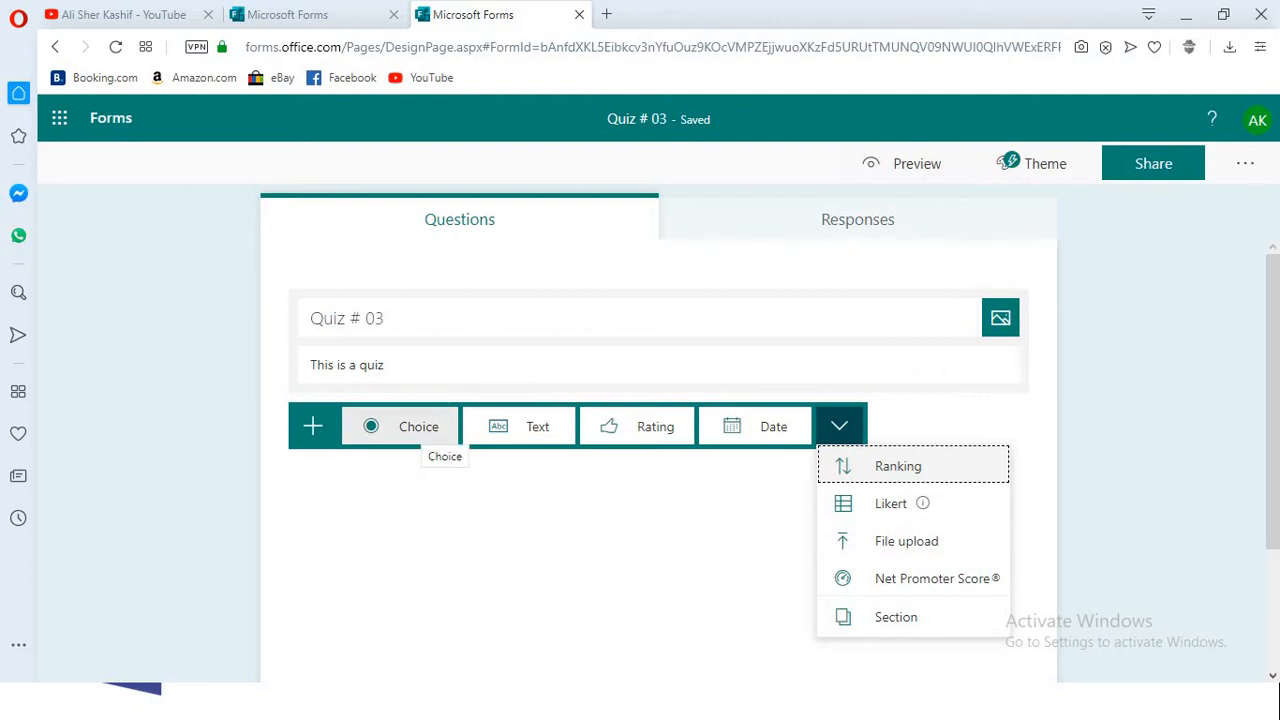
left_click(418, 428)
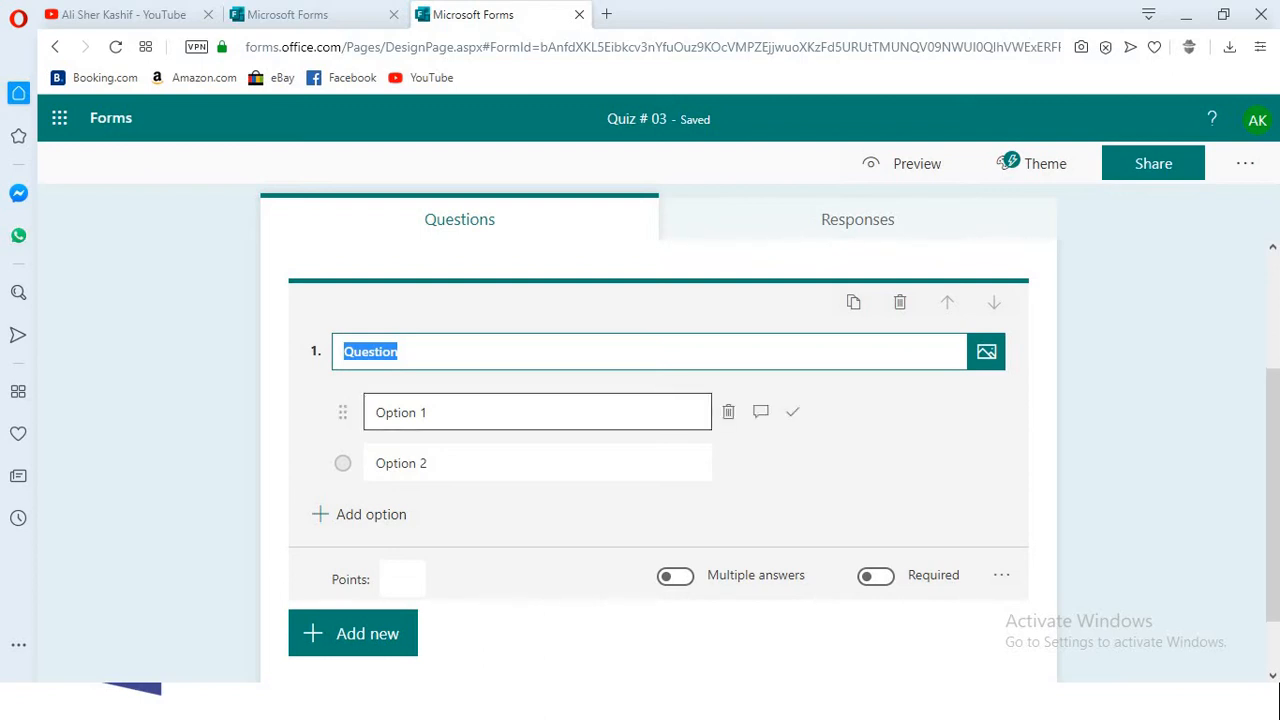
type("Abst")
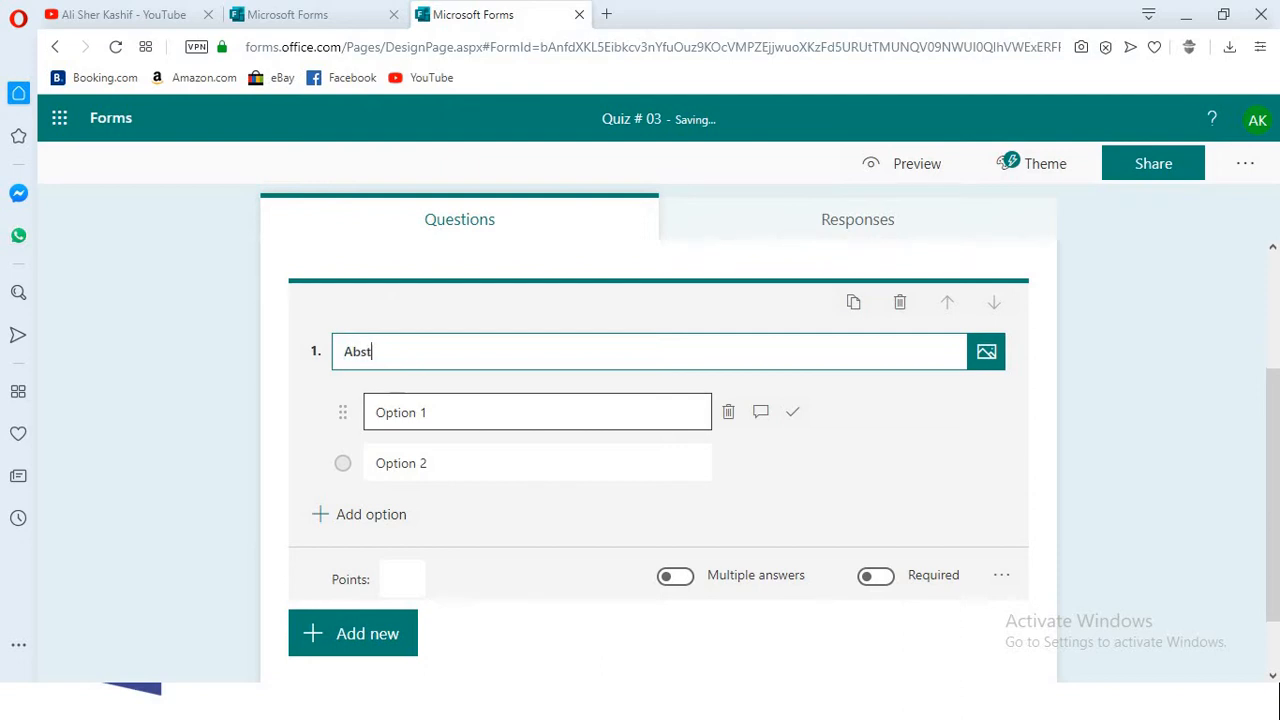
type("ract Metho")
key("BackSpace")
key("BackSpace")
key("BackSpace")
type("thods resides")
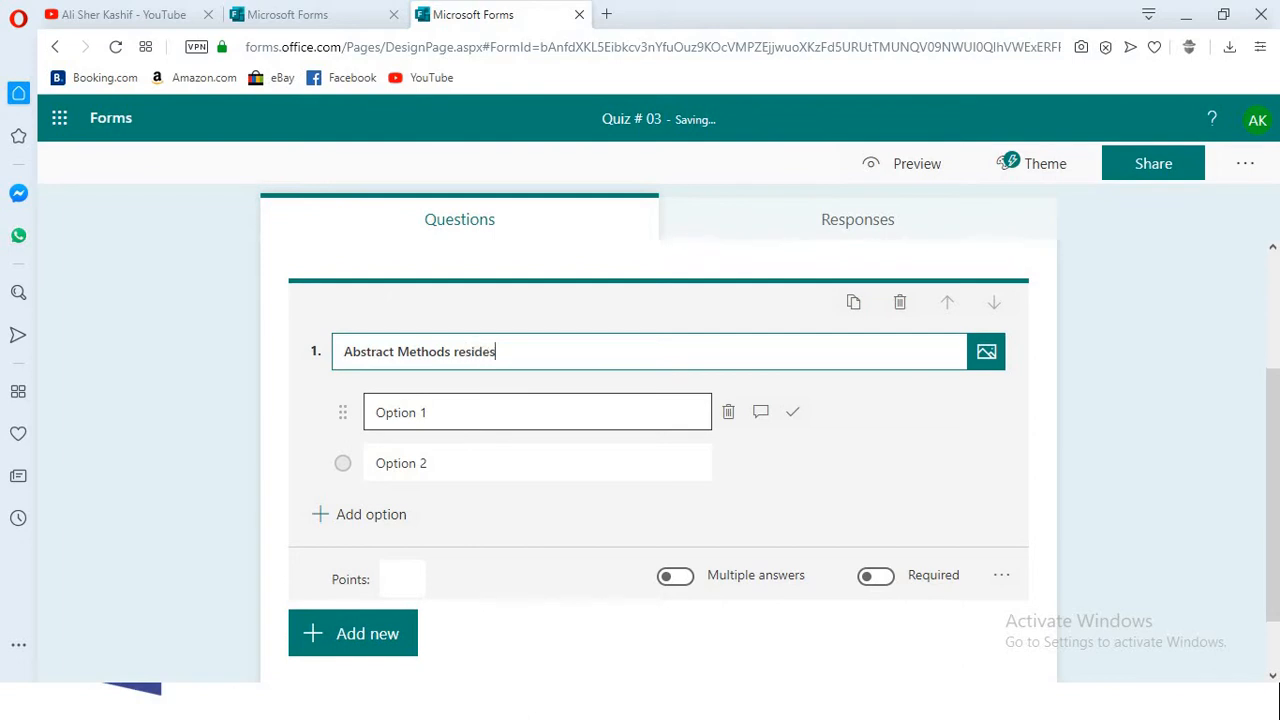
type(" in ?")
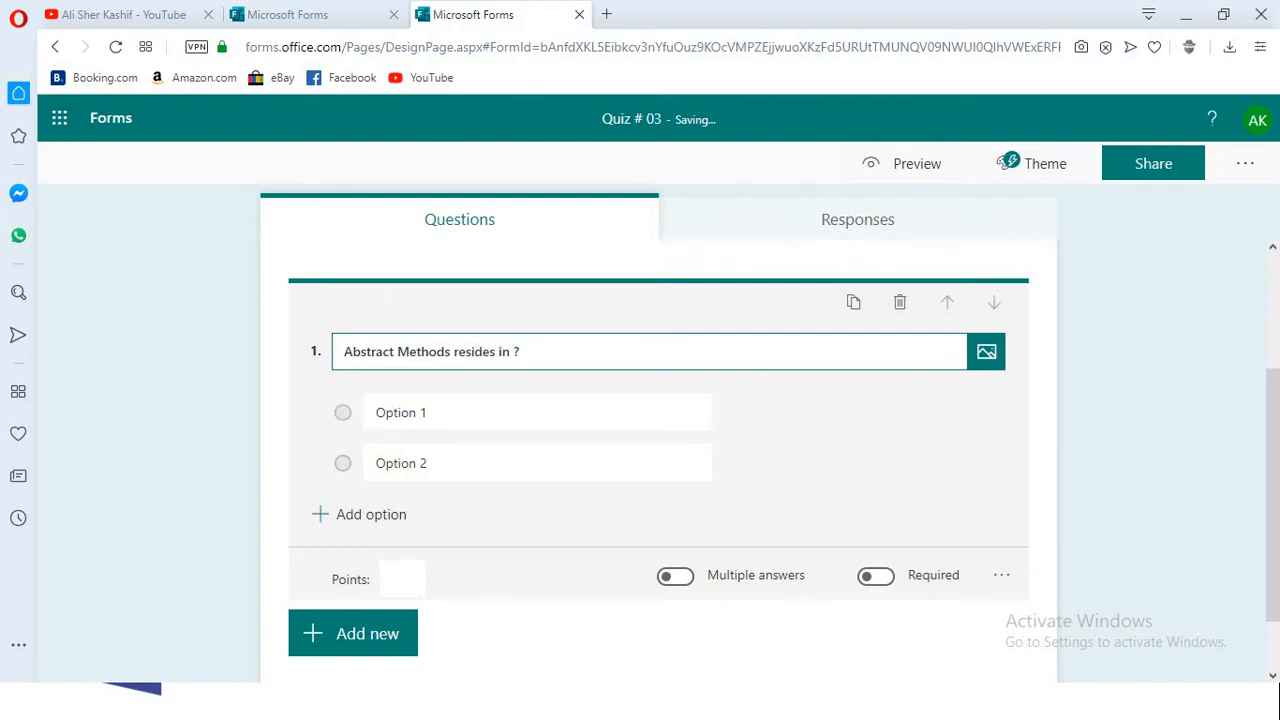
- Fill in the question's first two options as "Non-Abstract Class" and "Abstract Class"
key("Tab")
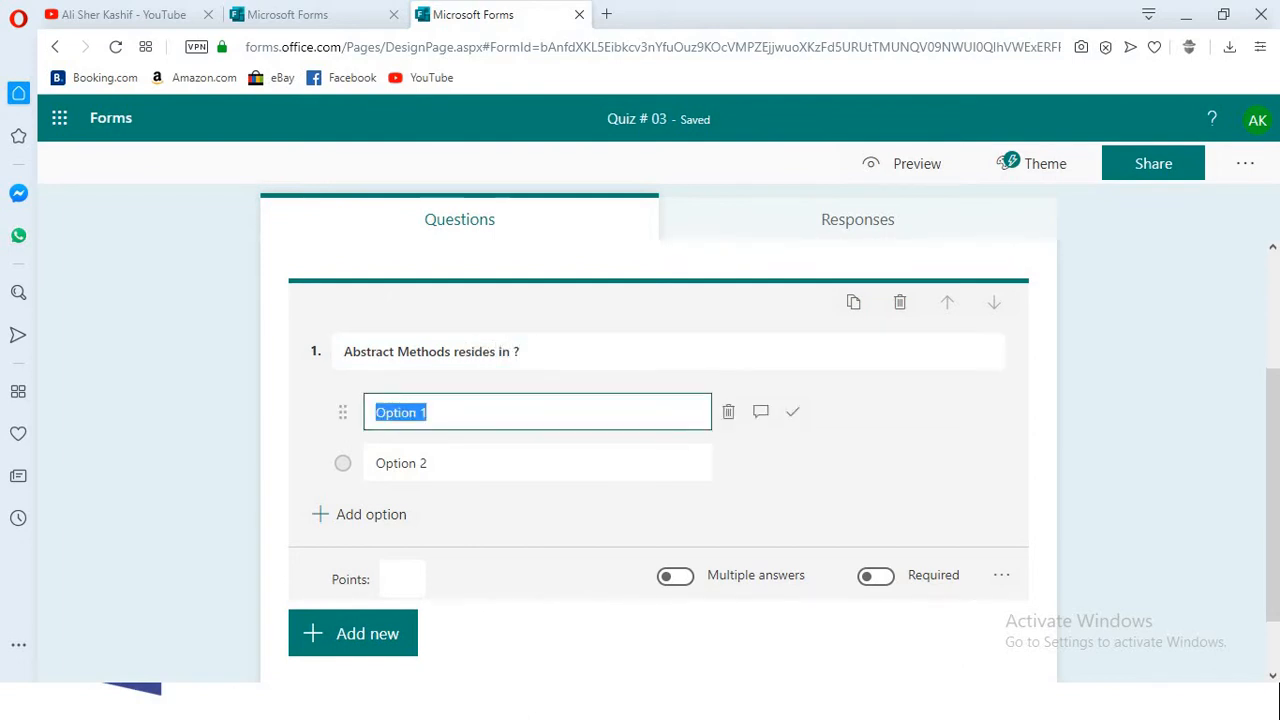
type("Non-")
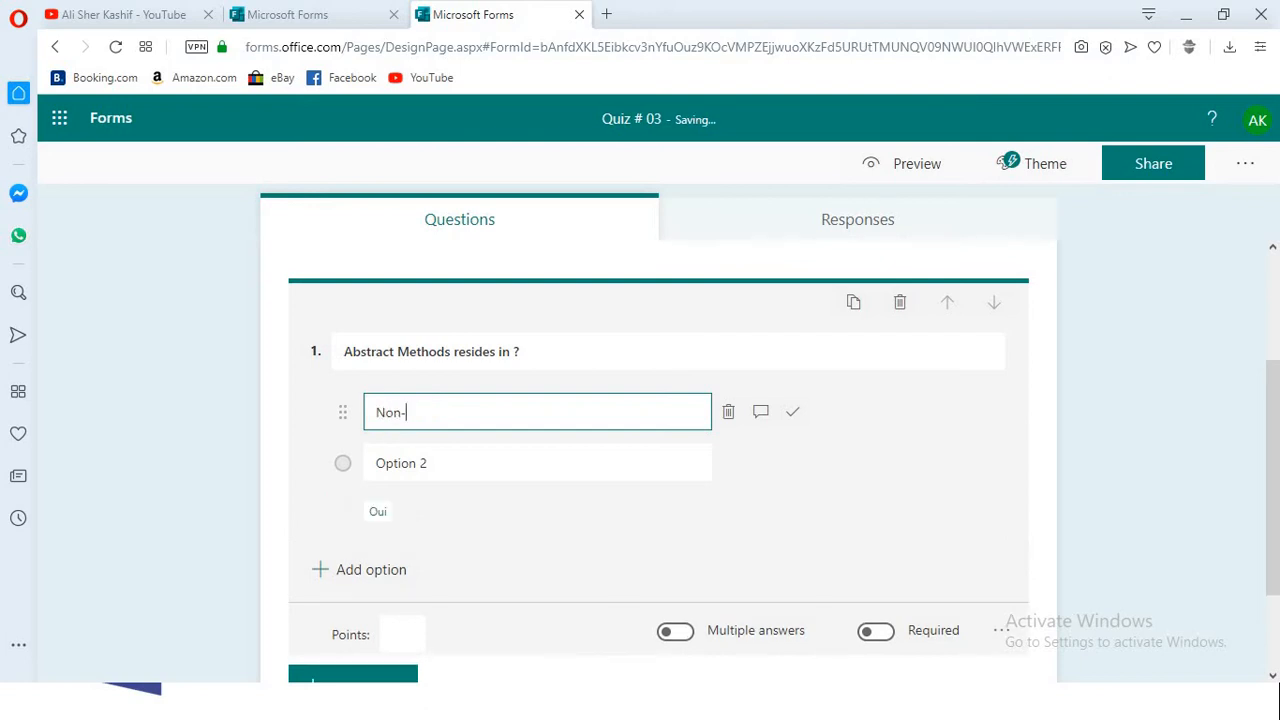
type("Abstrac")
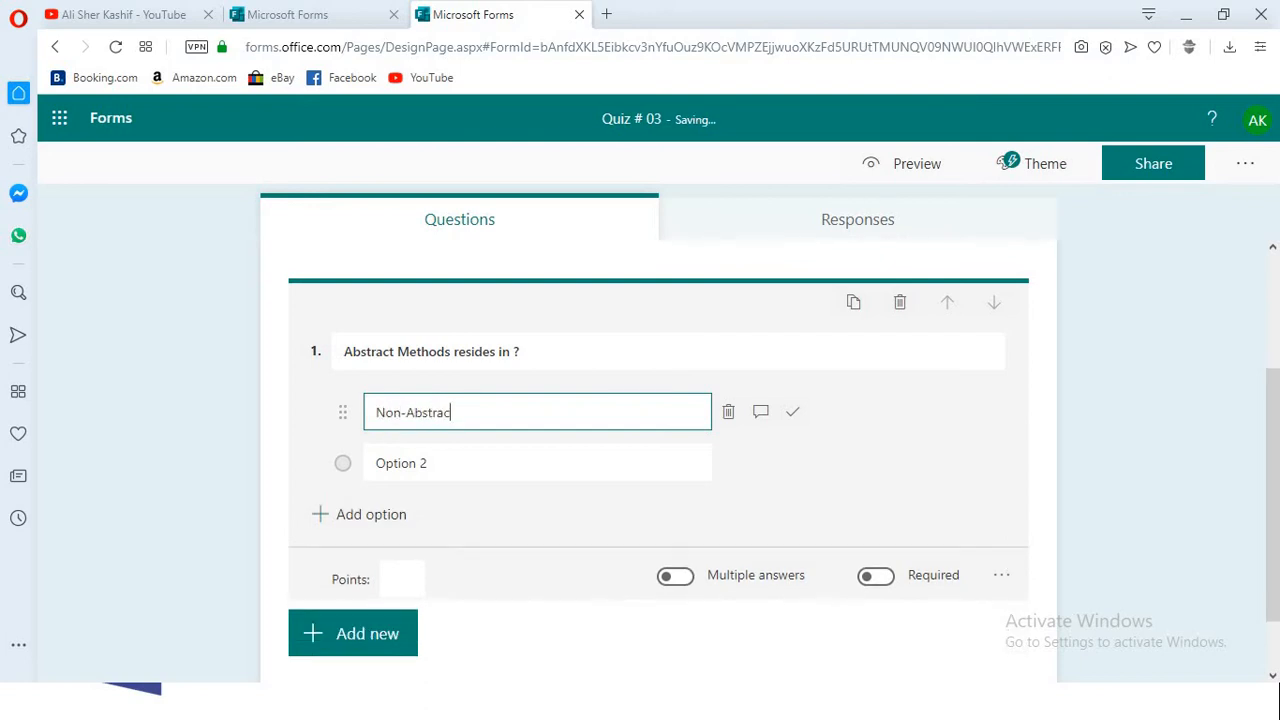
type("t Class")
key("Tab")
key("Tab")
key("Tab")
key("Tab")
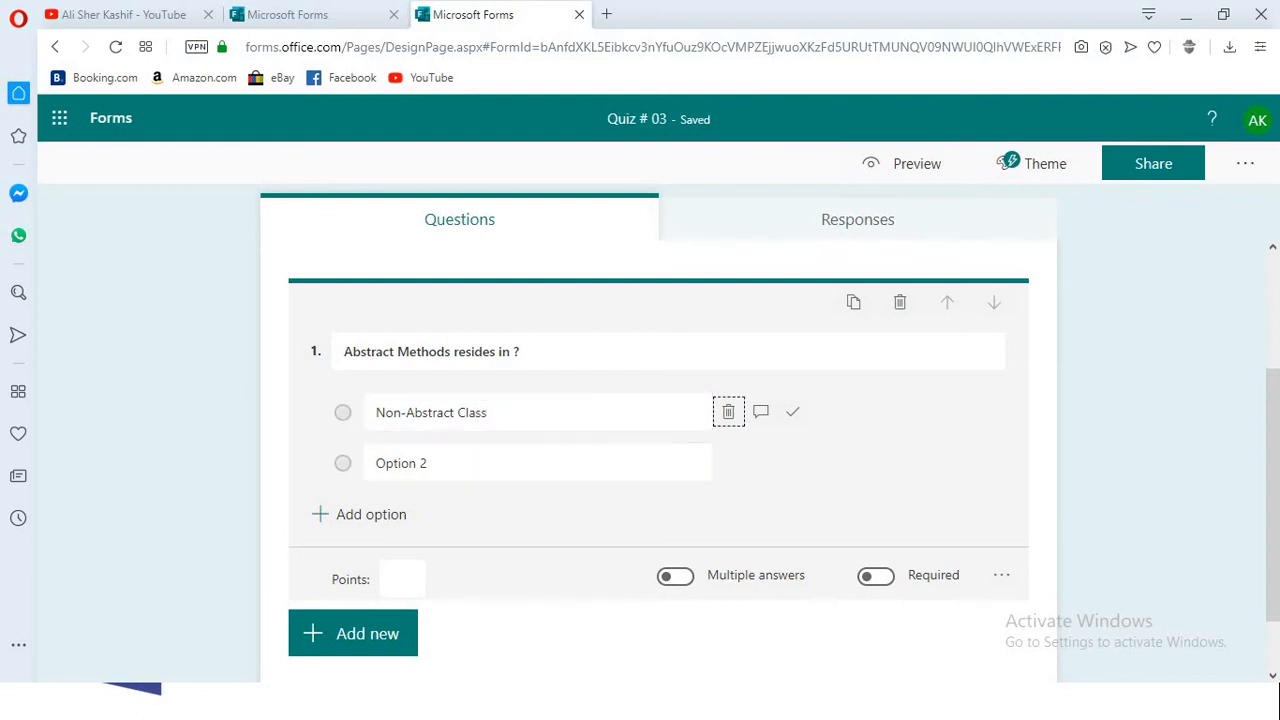
type("Abst")
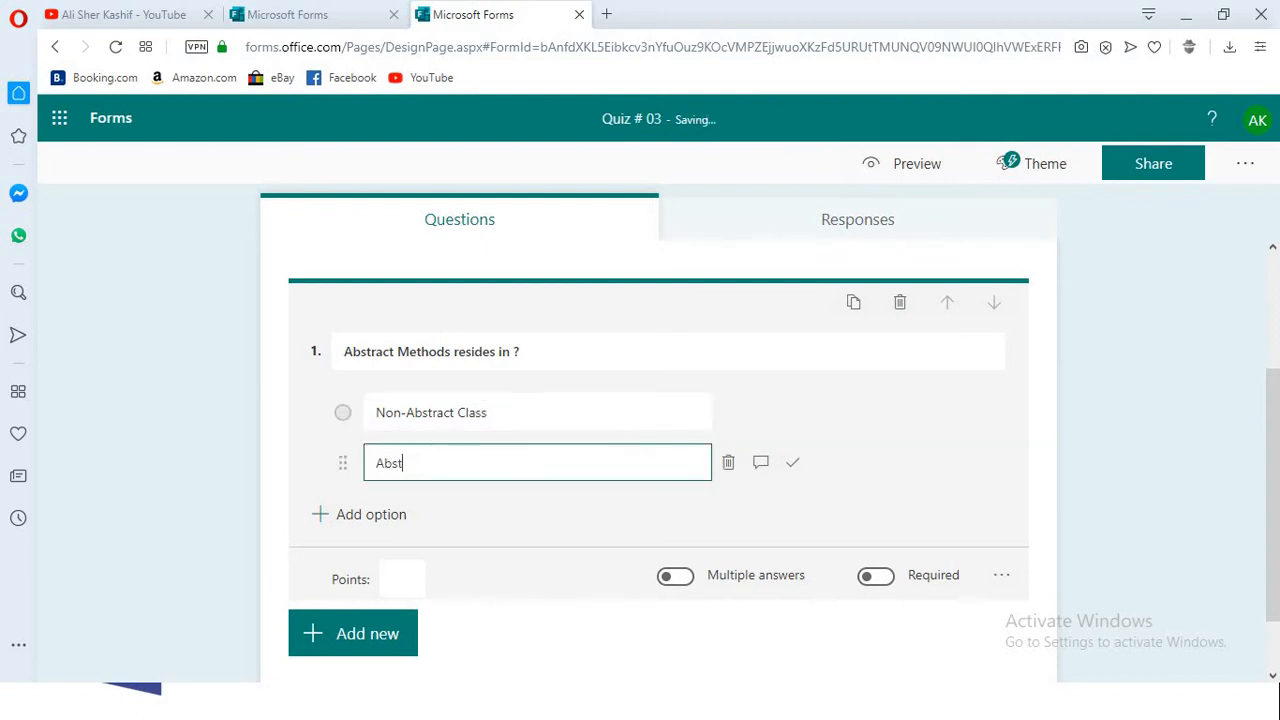
type("ract Class")
- Add a third answer option reading "Virtual Methods"
key("Return")
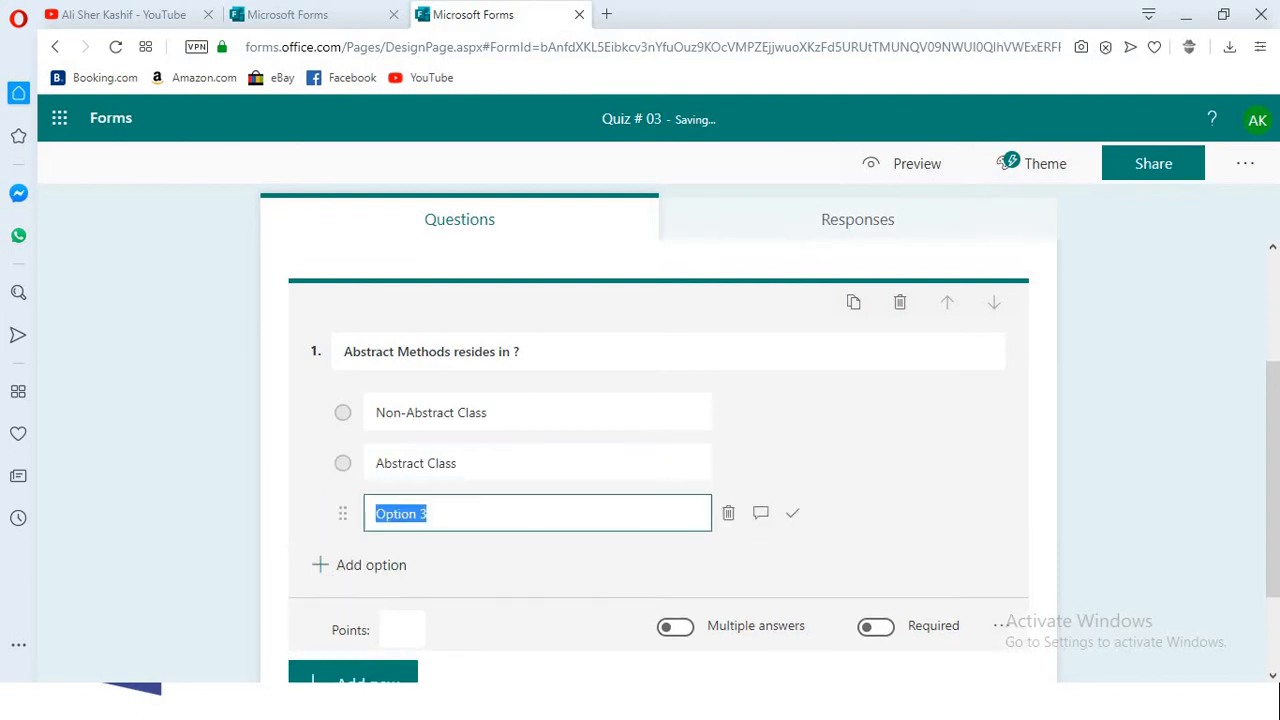
type("Virtual ")
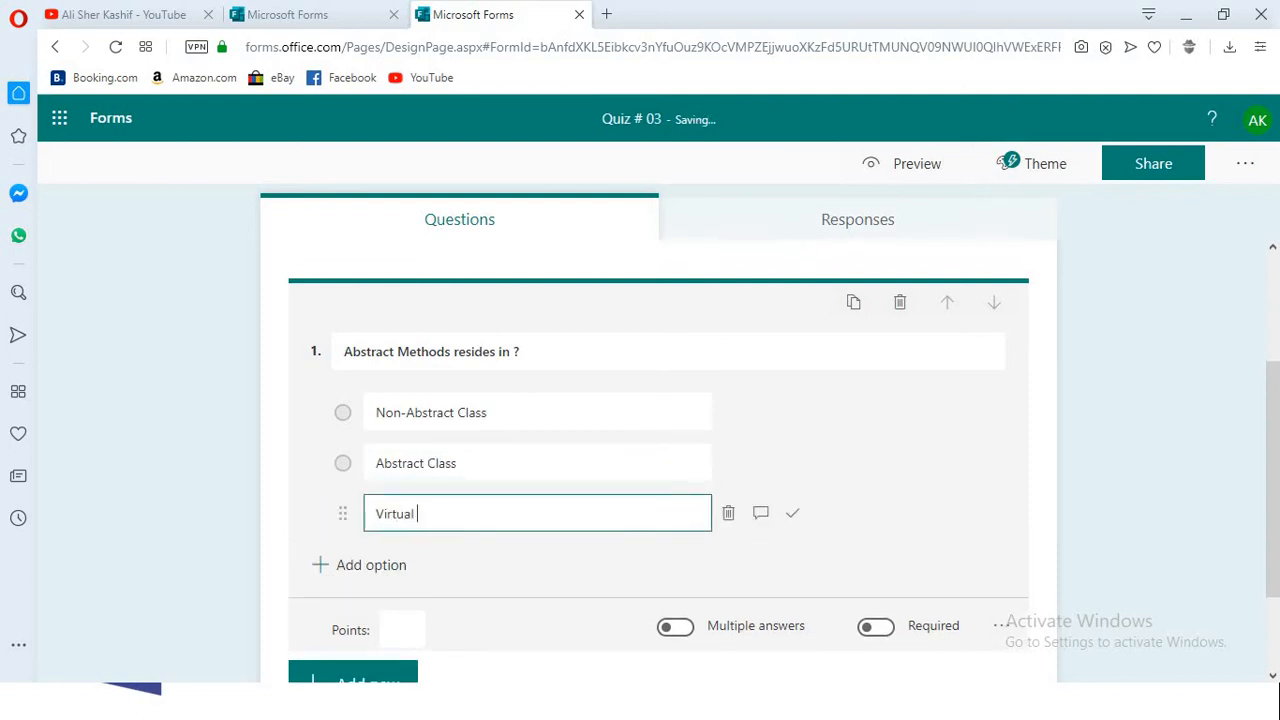
type("Mehtods")
key("BackSpace")
key("BackSpace")
key("BackSpace")
key("BackSpace")
key("BackSpace")
type("thods")
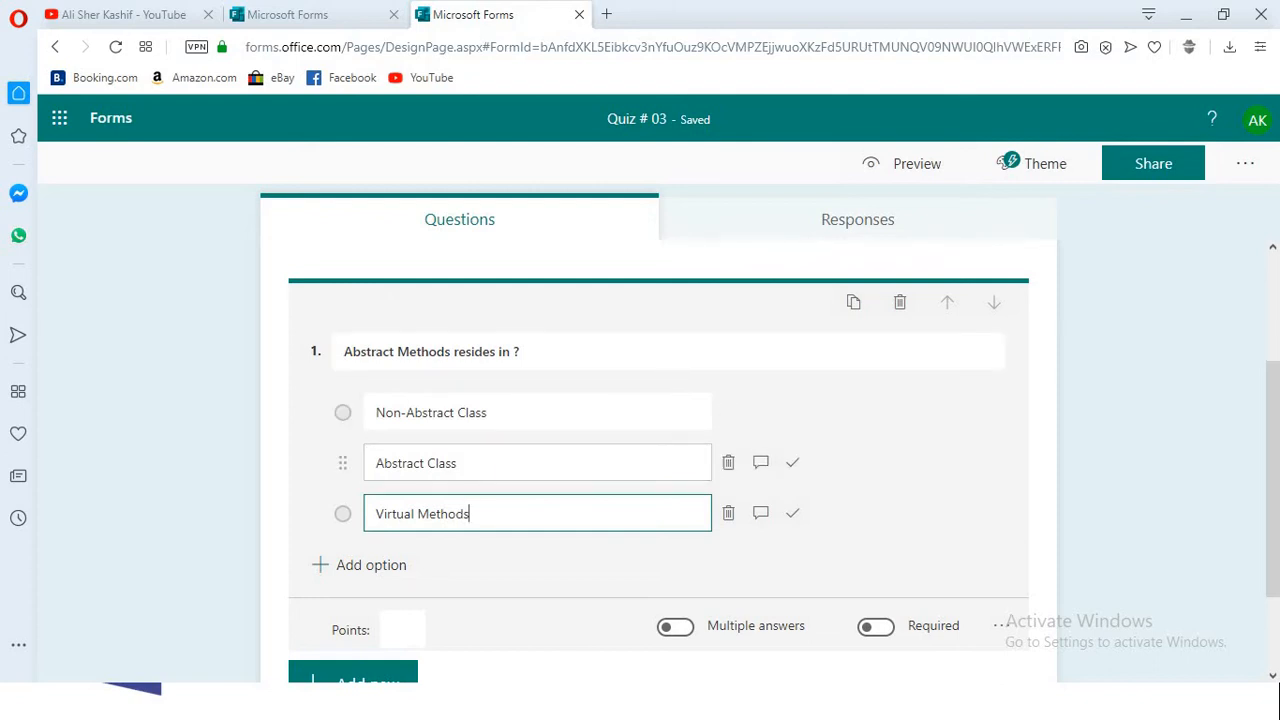
- Mark "Abstract Class" as the correct answer and set the question's points to 1
left_click(792, 462)
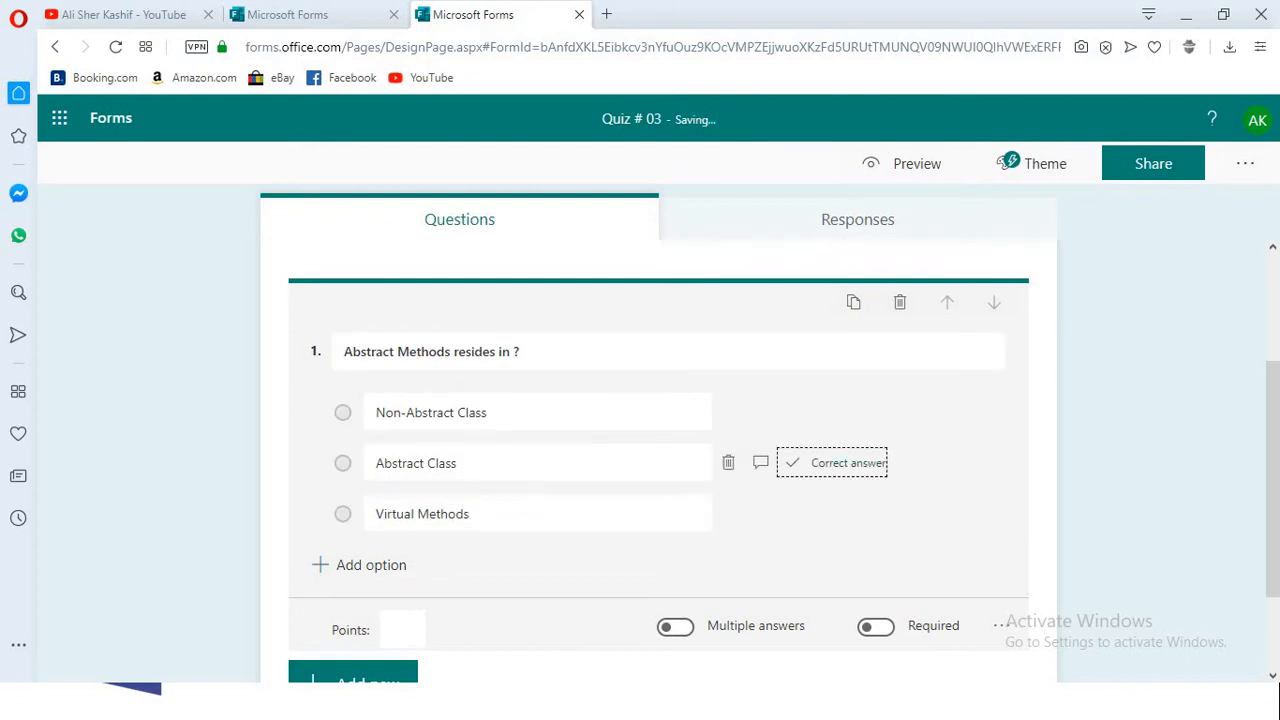
left_click(402, 629)
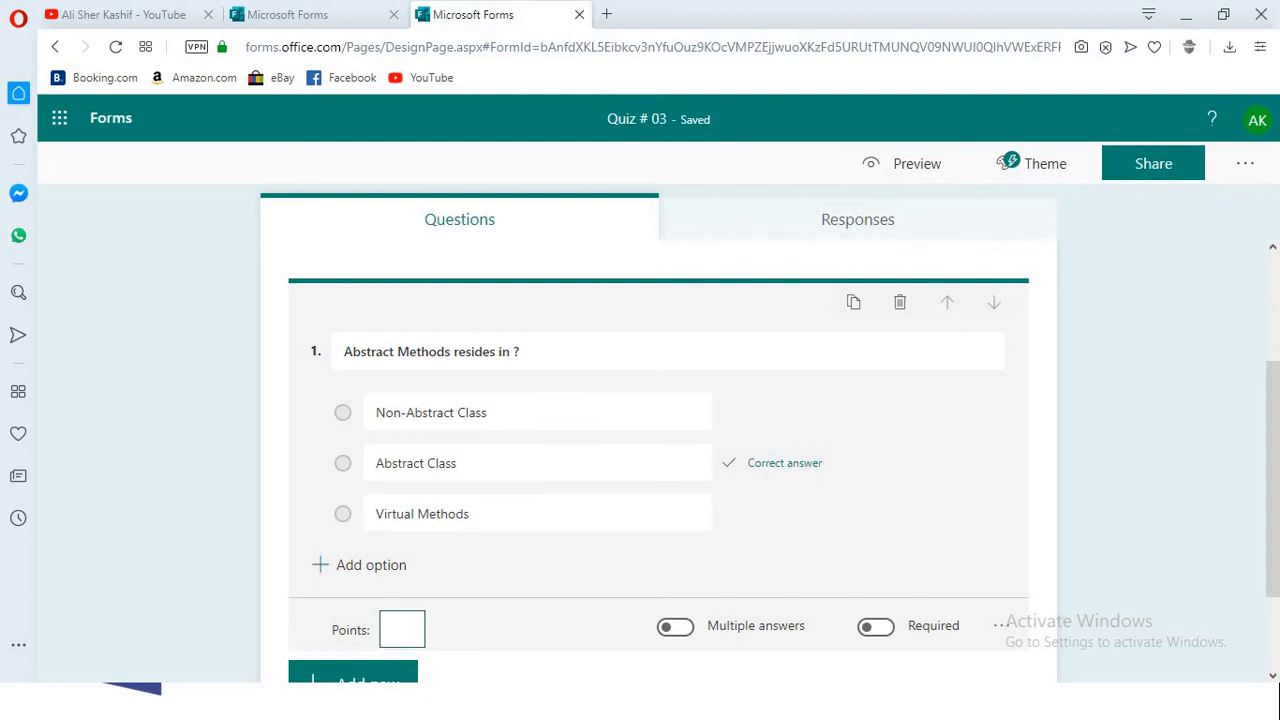
type("1")
- Open the question type choices below the first question of Quiz # 03
scroll(658, 460, "down", 2)
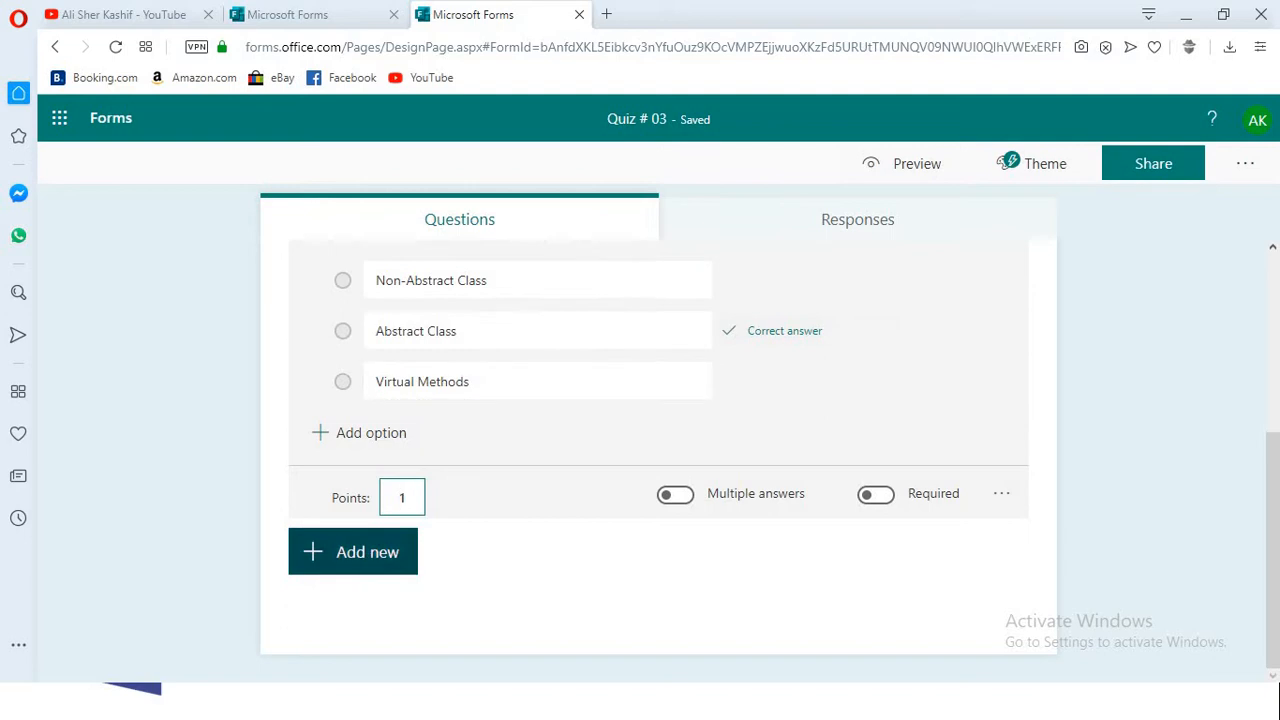
left_click(352, 552)
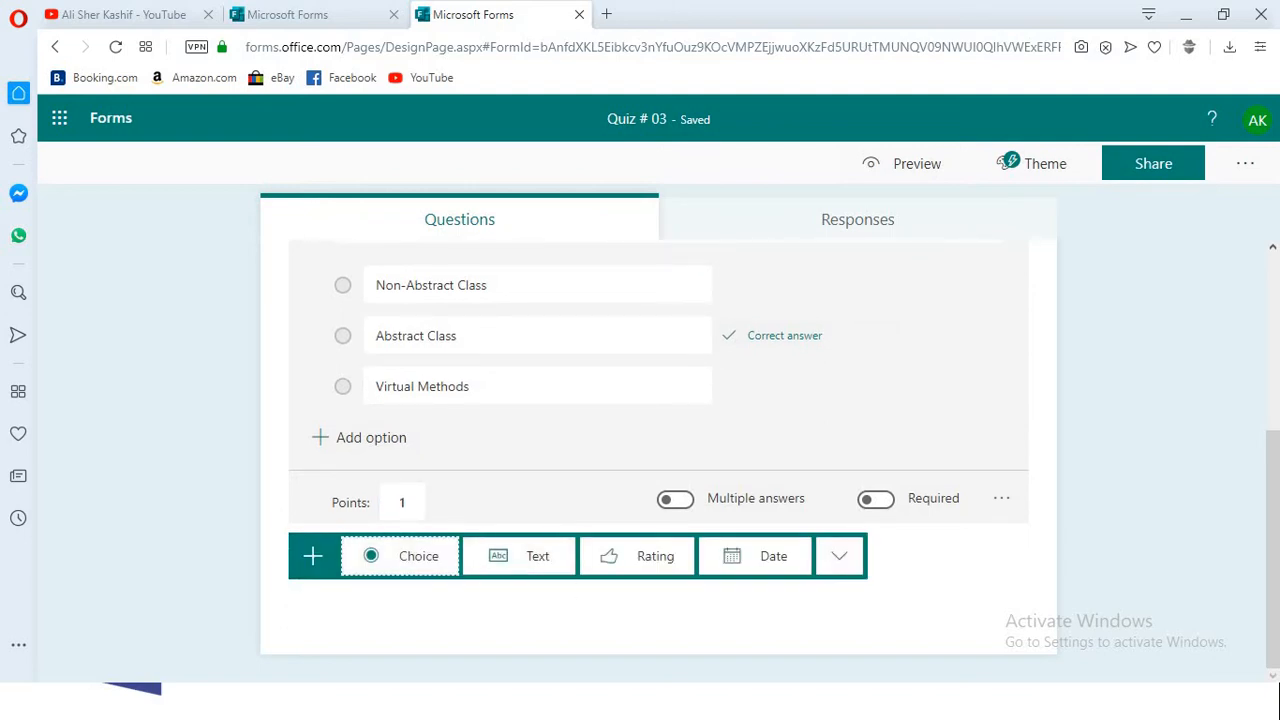
scroll(658, 450, "up", 3)
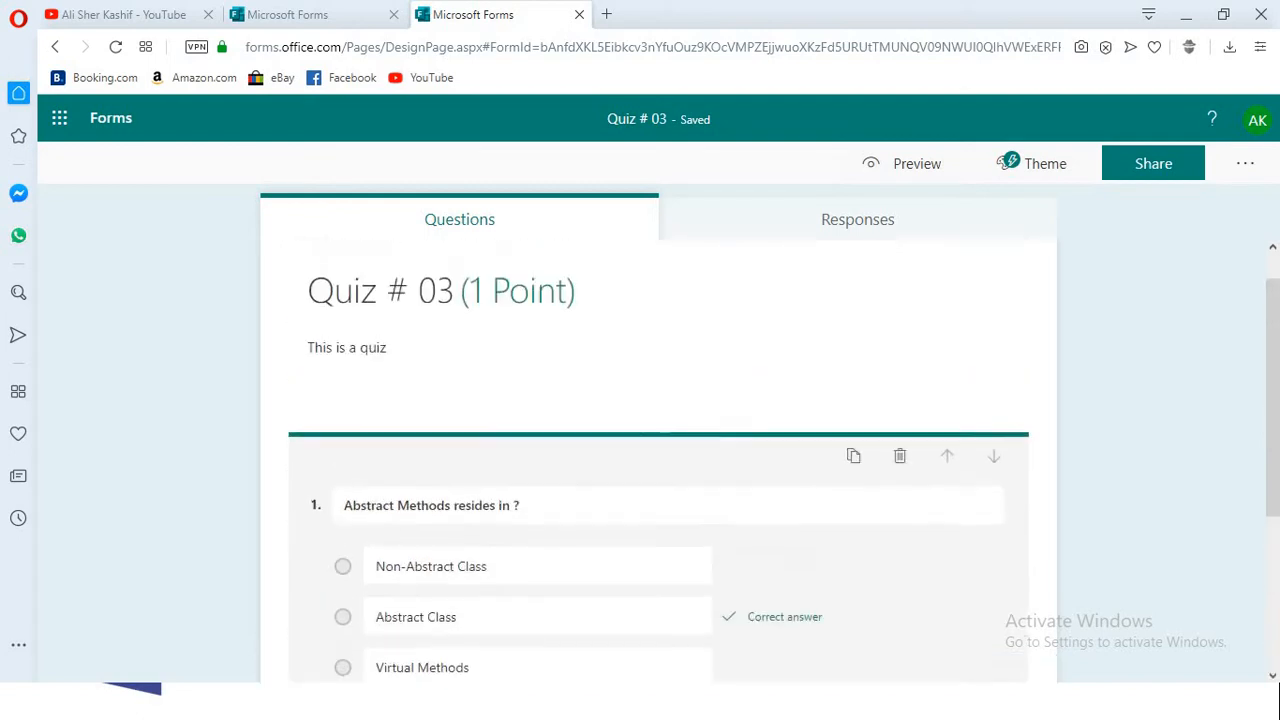
scroll(658, 450, "down", 3)
scroll(658, 450, "up", 1)
- Examine the existing Quiz # 02 form, including its question types, correct answers, points, and multiple-answer and required settings
left_click(300, 14)
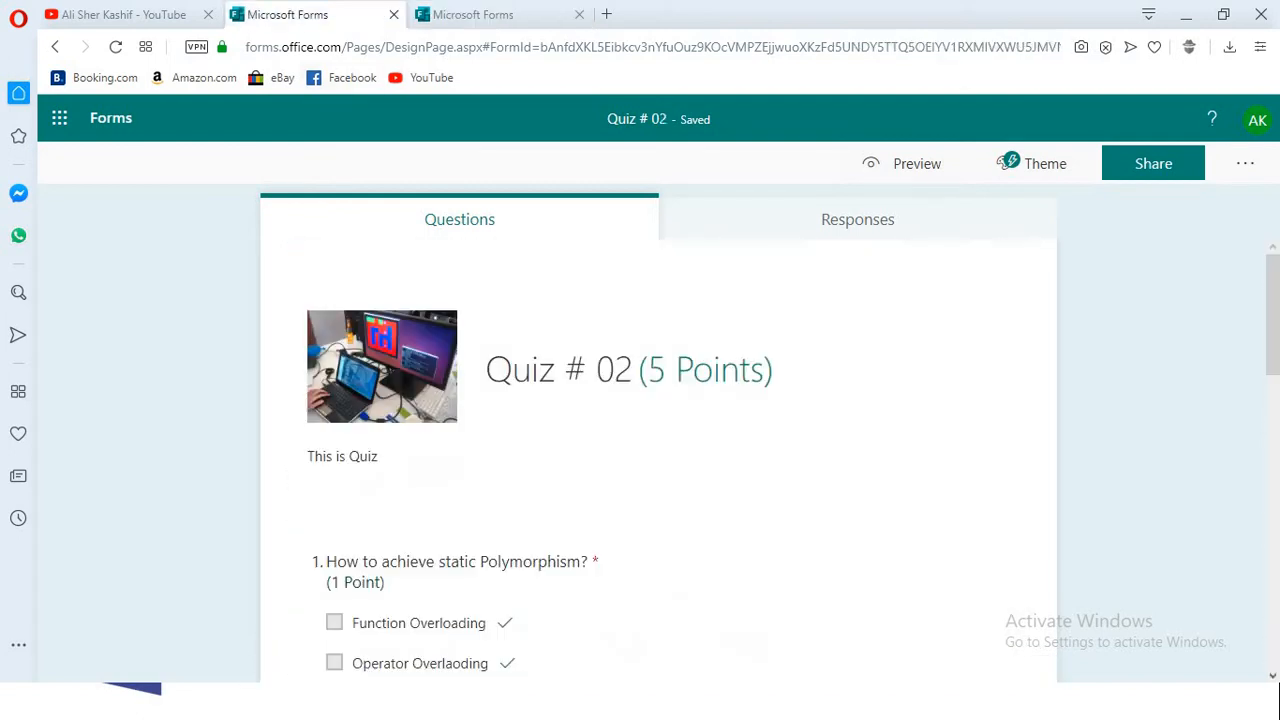
scroll(658, 470, "down", 2)
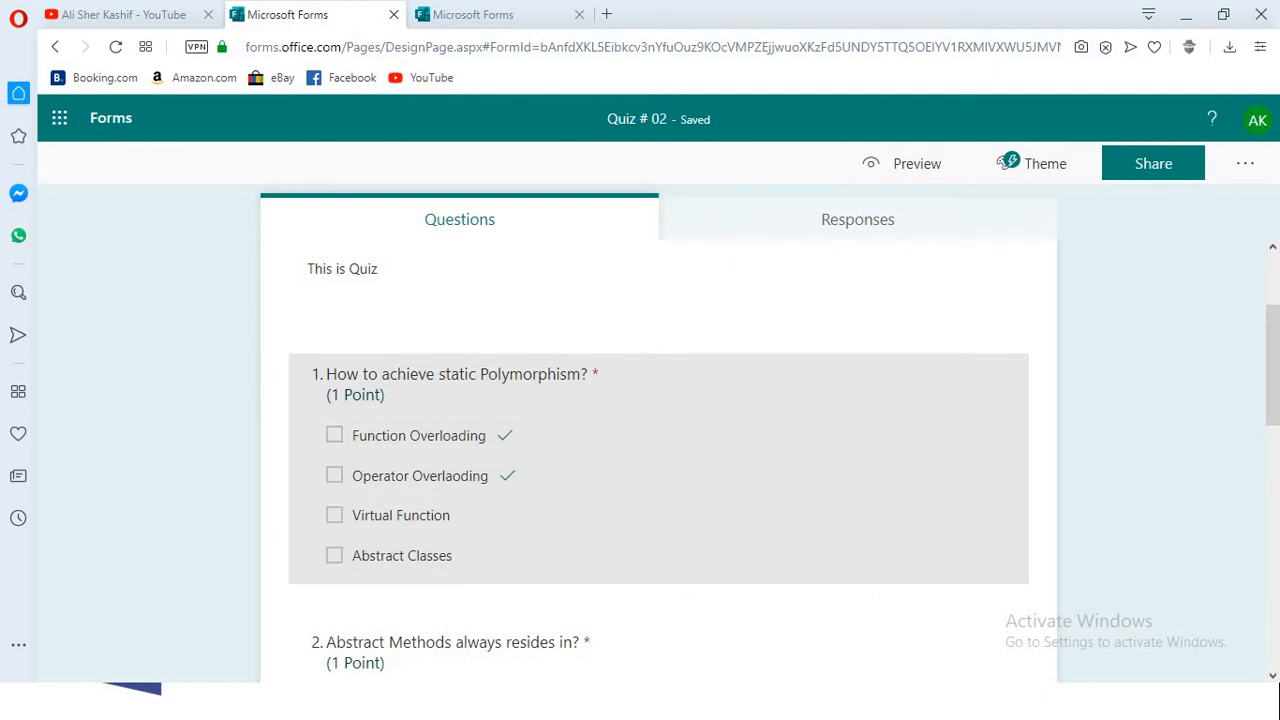
left_click(680, 445)
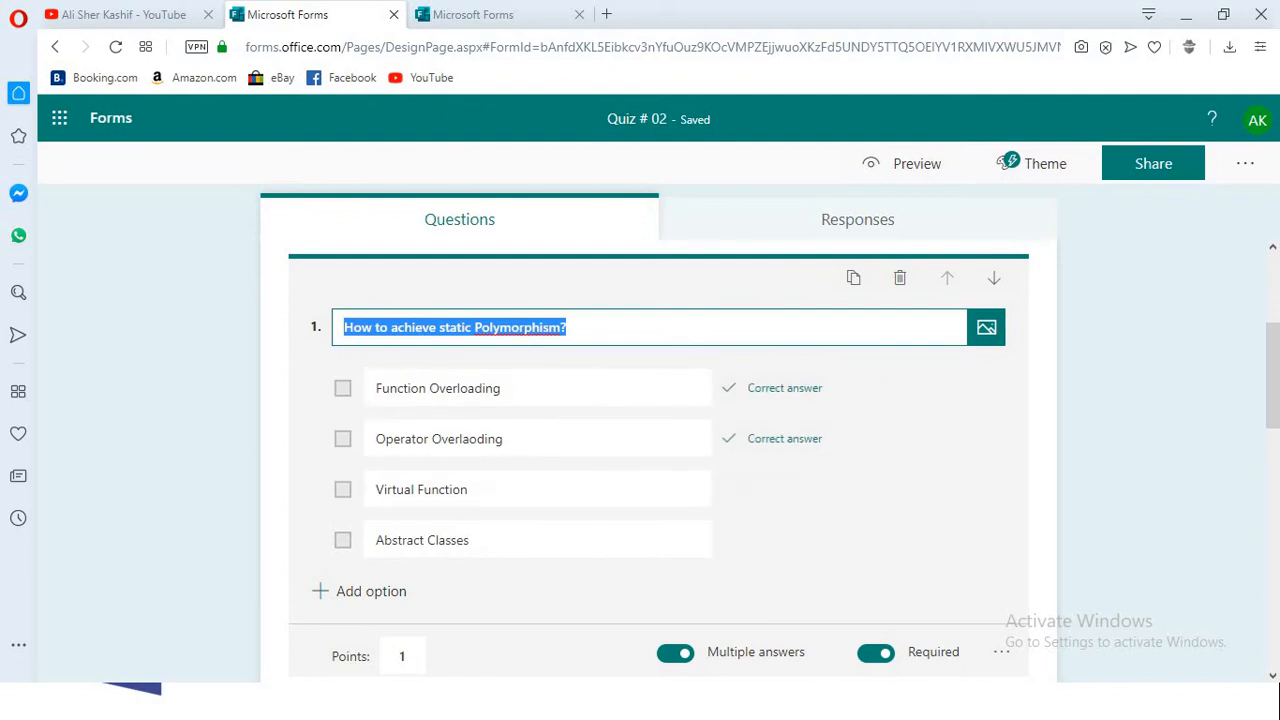
scroll(658, 460, "down", 2)
scroll(658, 460, "up", 2)
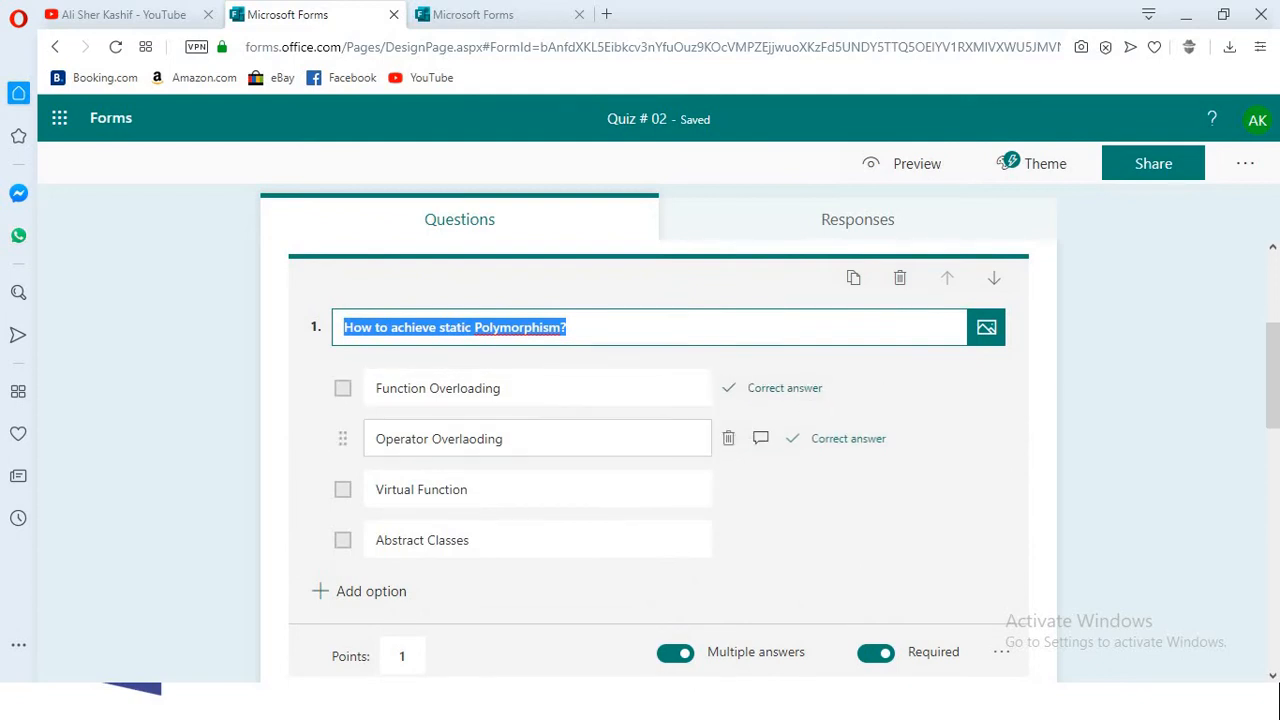
scroll(540, 440, "down", 3)
scroll(658, 460, "down", 1)
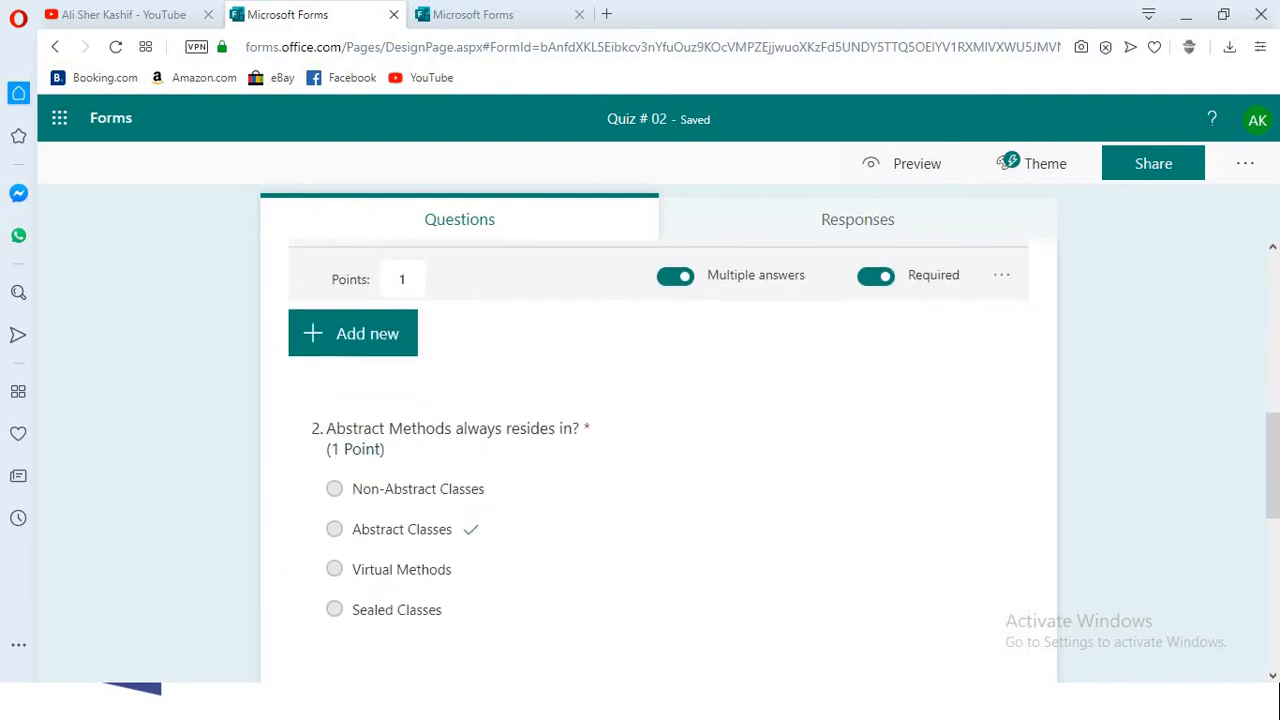
scroll(658, 460, "down", 2)
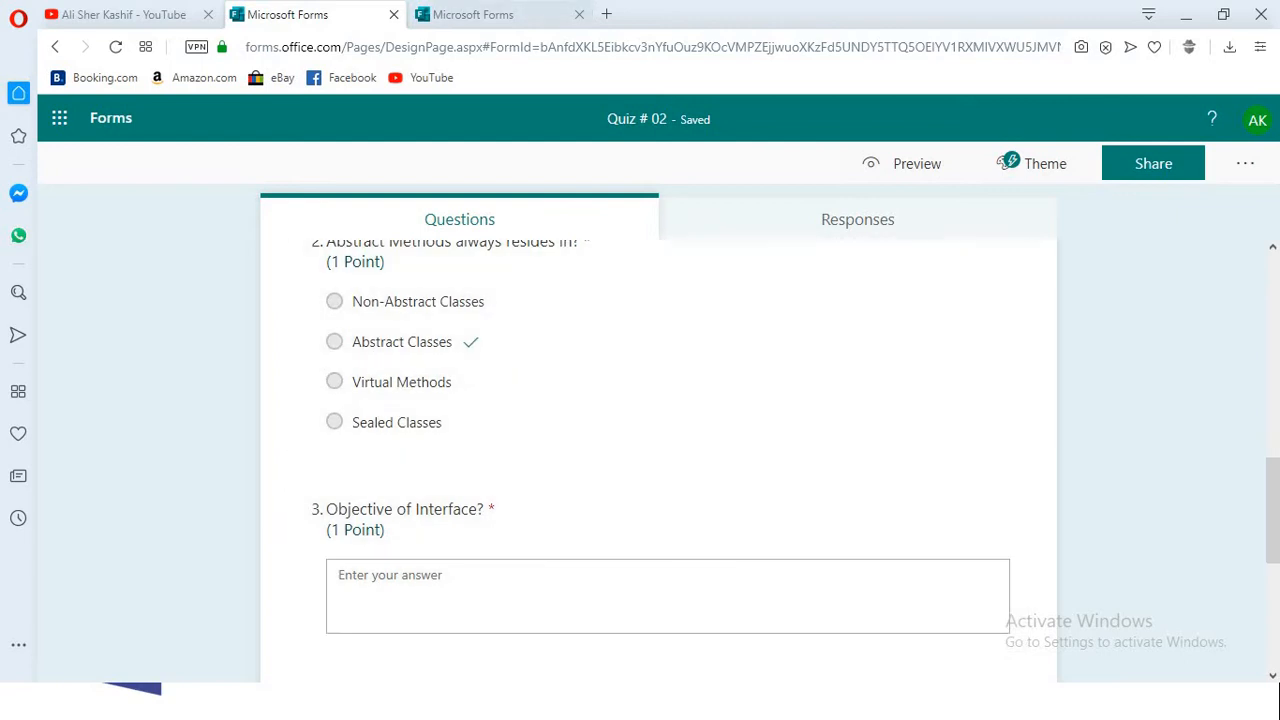
- Return to Quiz # 03 and add a text question as its second question
left_click(473, 15)
scroll(658, 460, "down", 1)
left_click(400, 556)
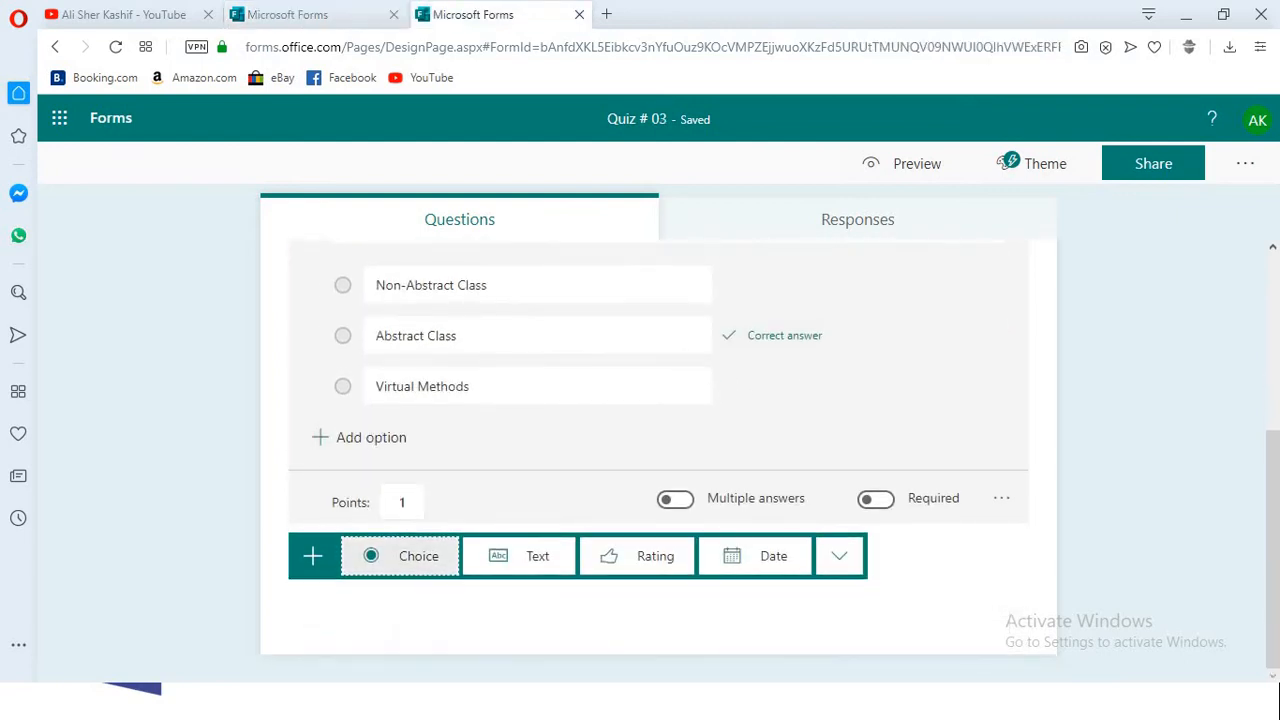
key("Tab")
key("Return")
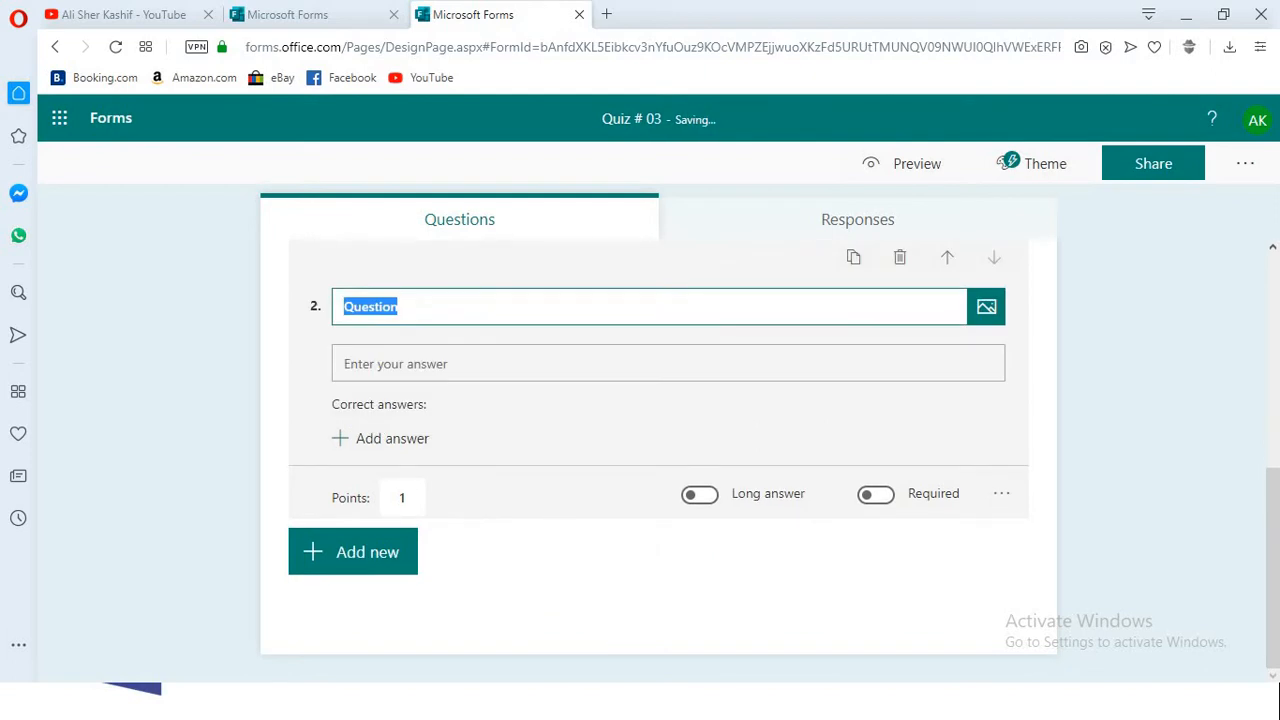
- Title the second question "Objectives of Interface?" and enable long answers for it
type("Objec")
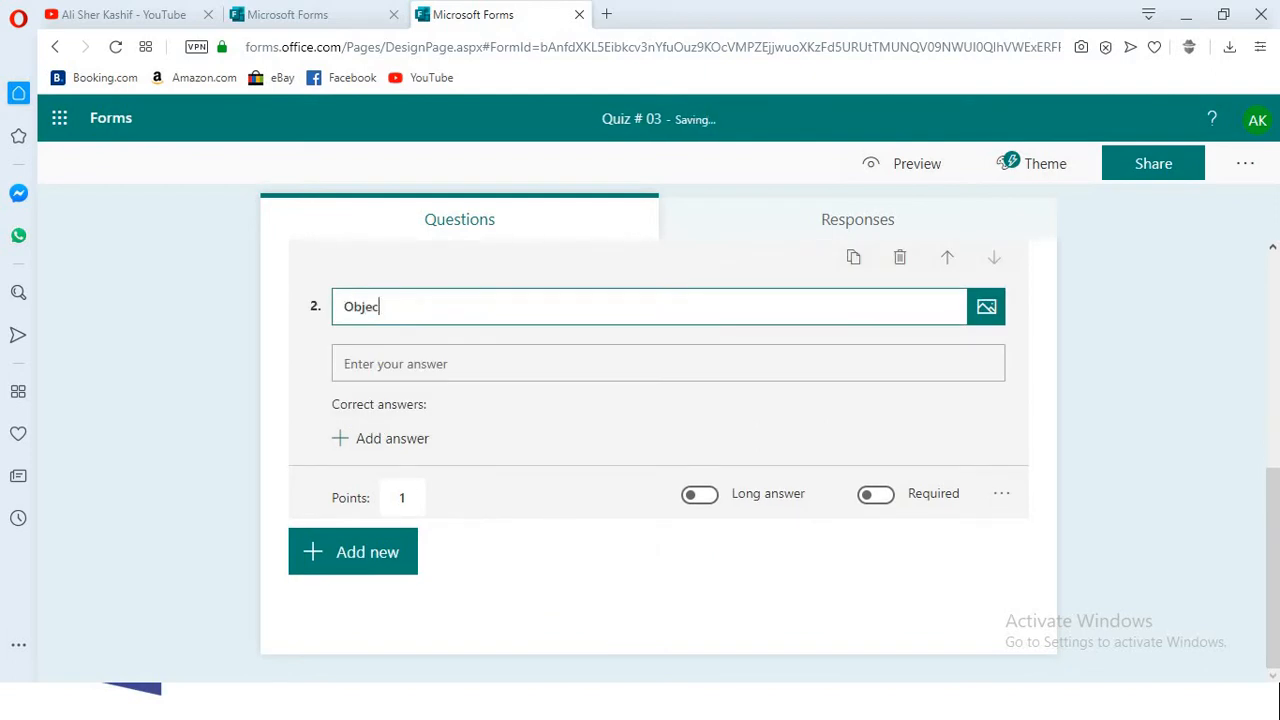
type("tives of Interface?")
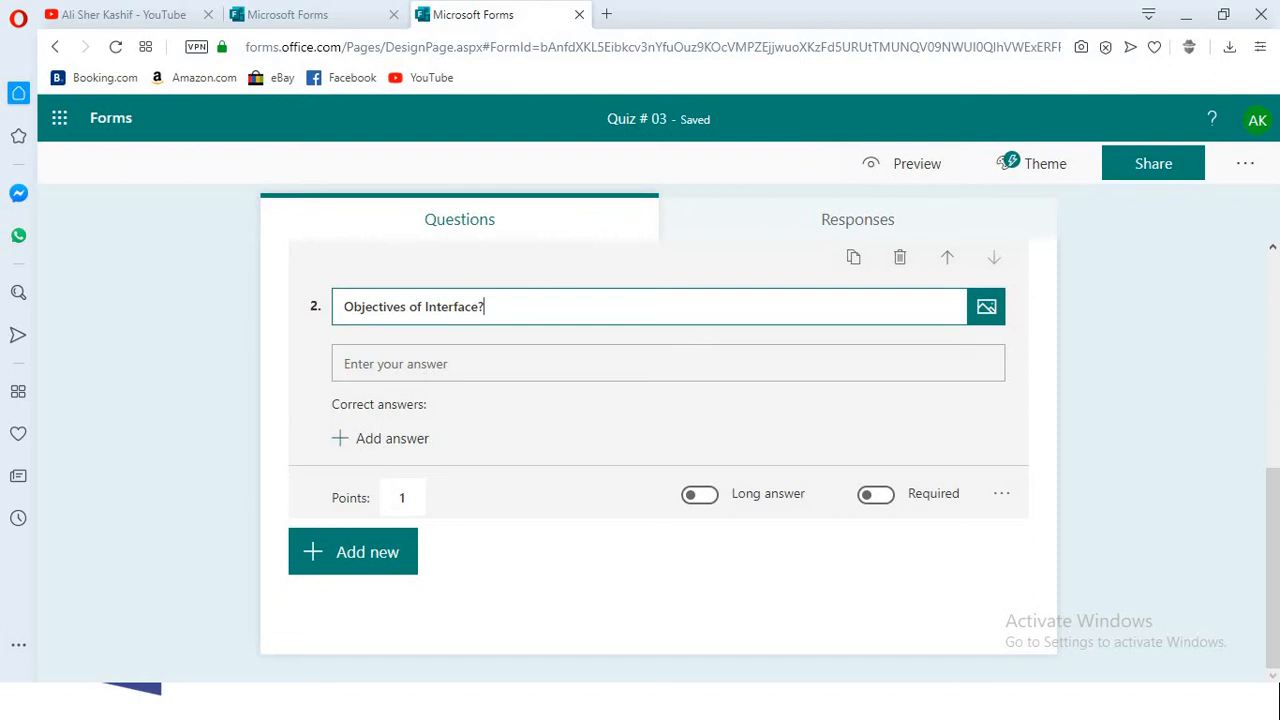
left_click(700, 495)
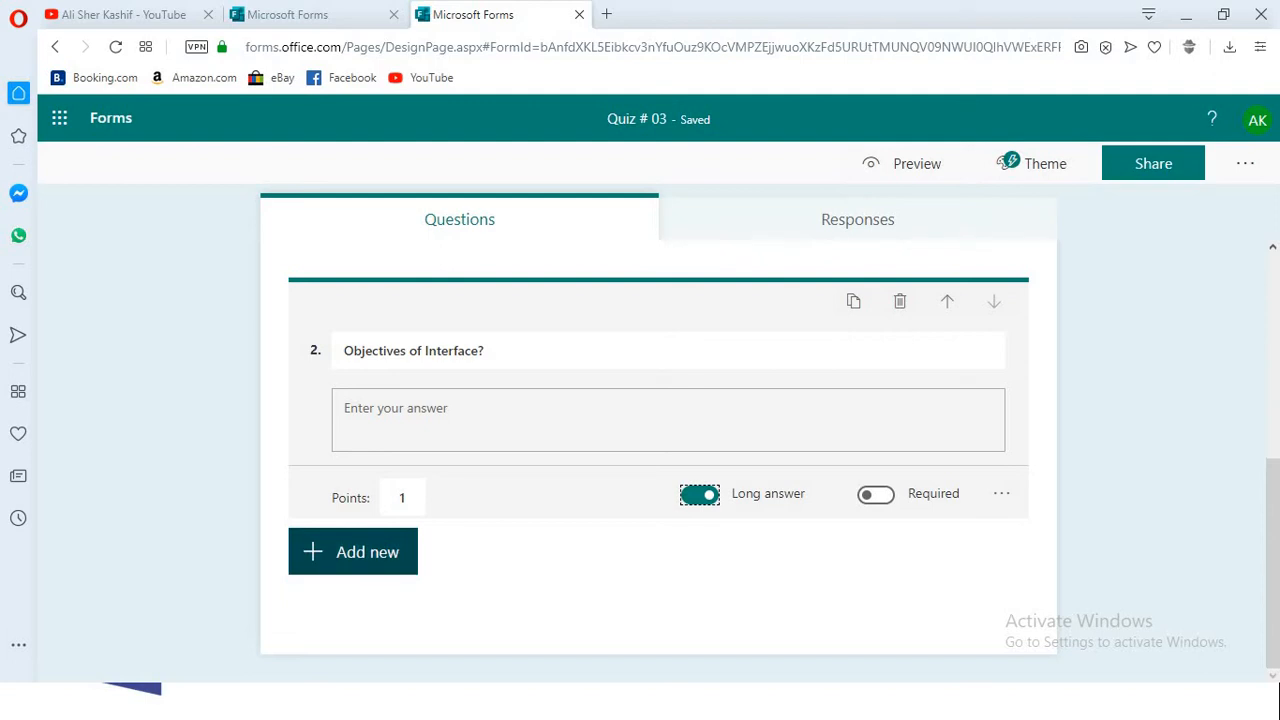
- Add a rating question as the third question and set its symbol to Number, using Quiz # 02 as reference
left_click(353, 552)
left_click(300, 14)
scroll(658, 450, "down", 3)
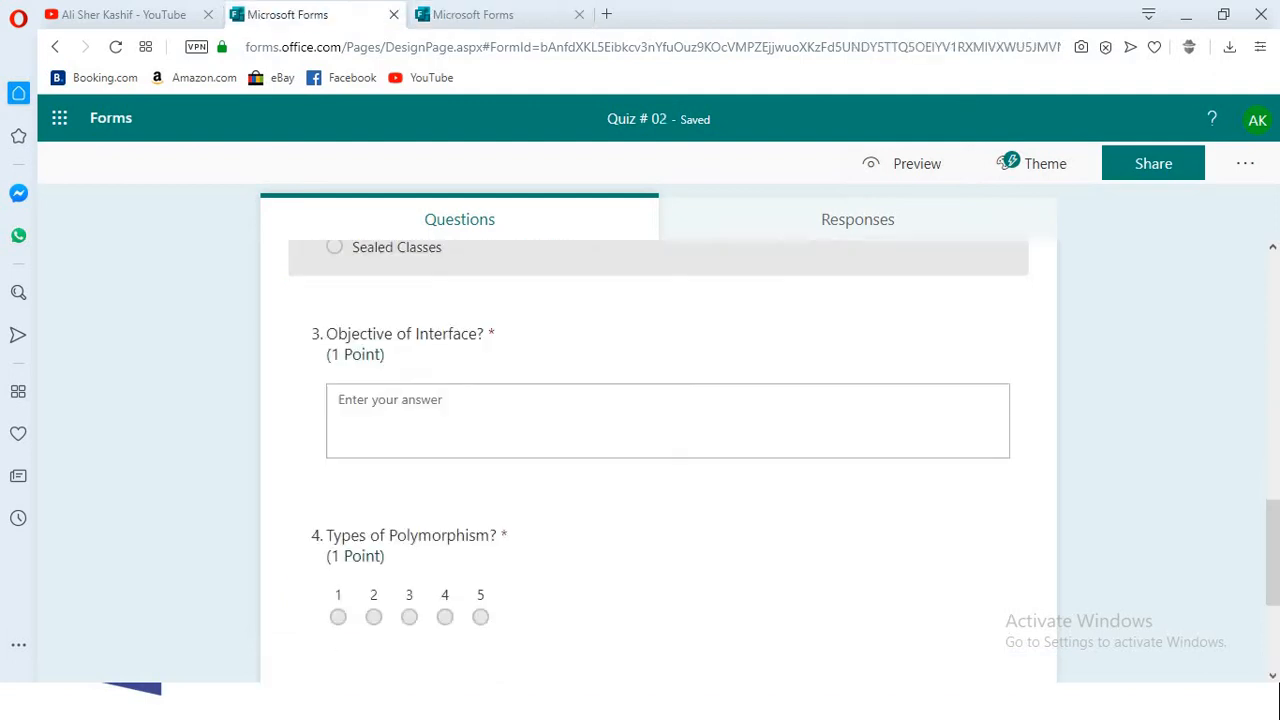
left_click(480, 14)
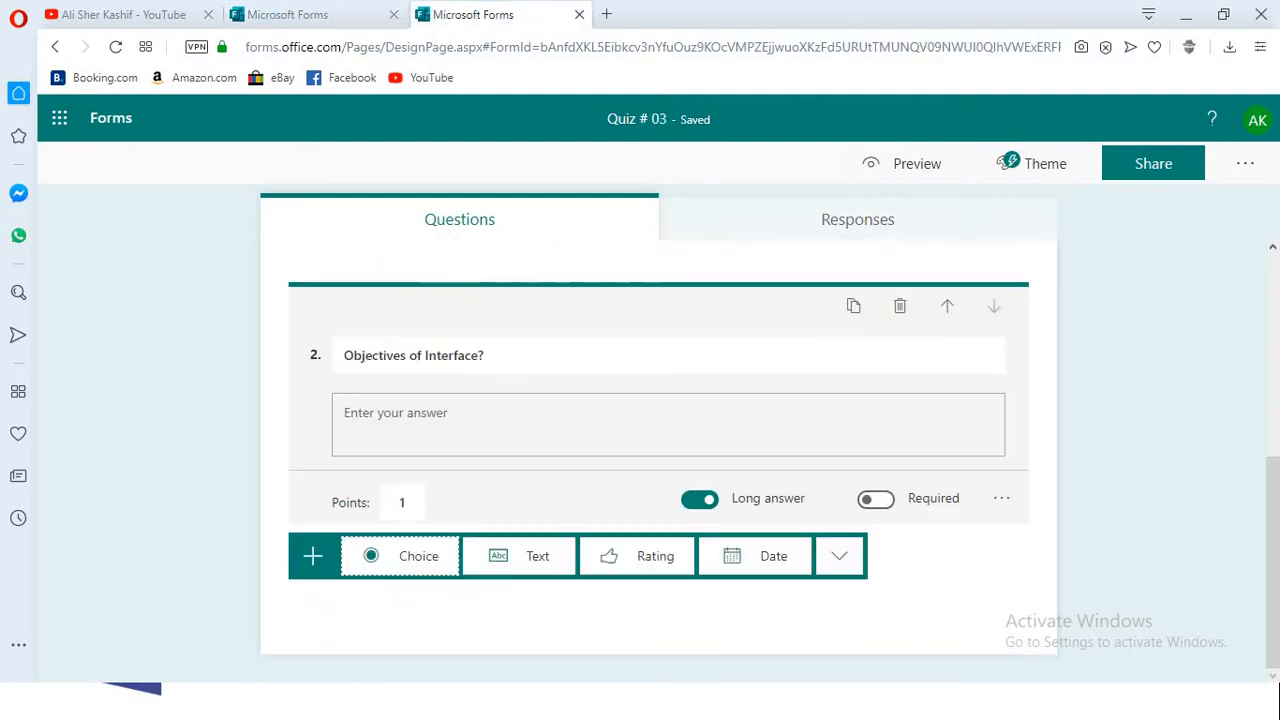
left_click(640, 556)
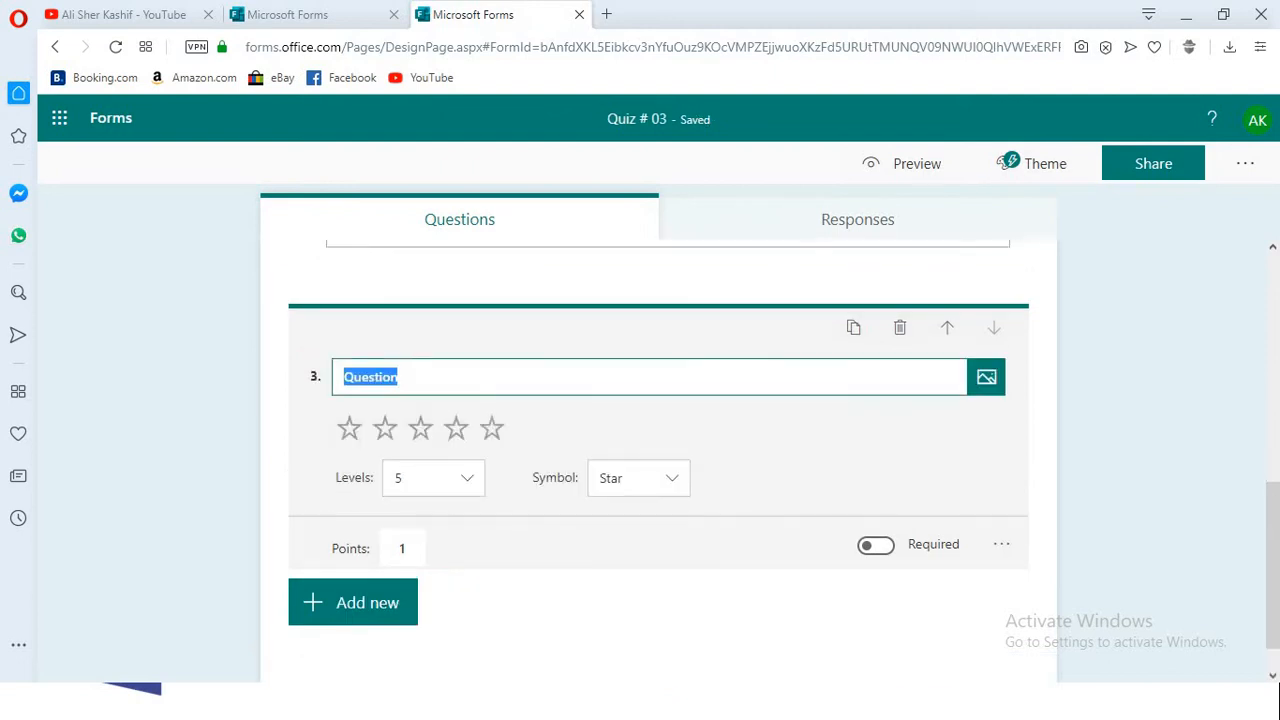
left_click(638, 478)
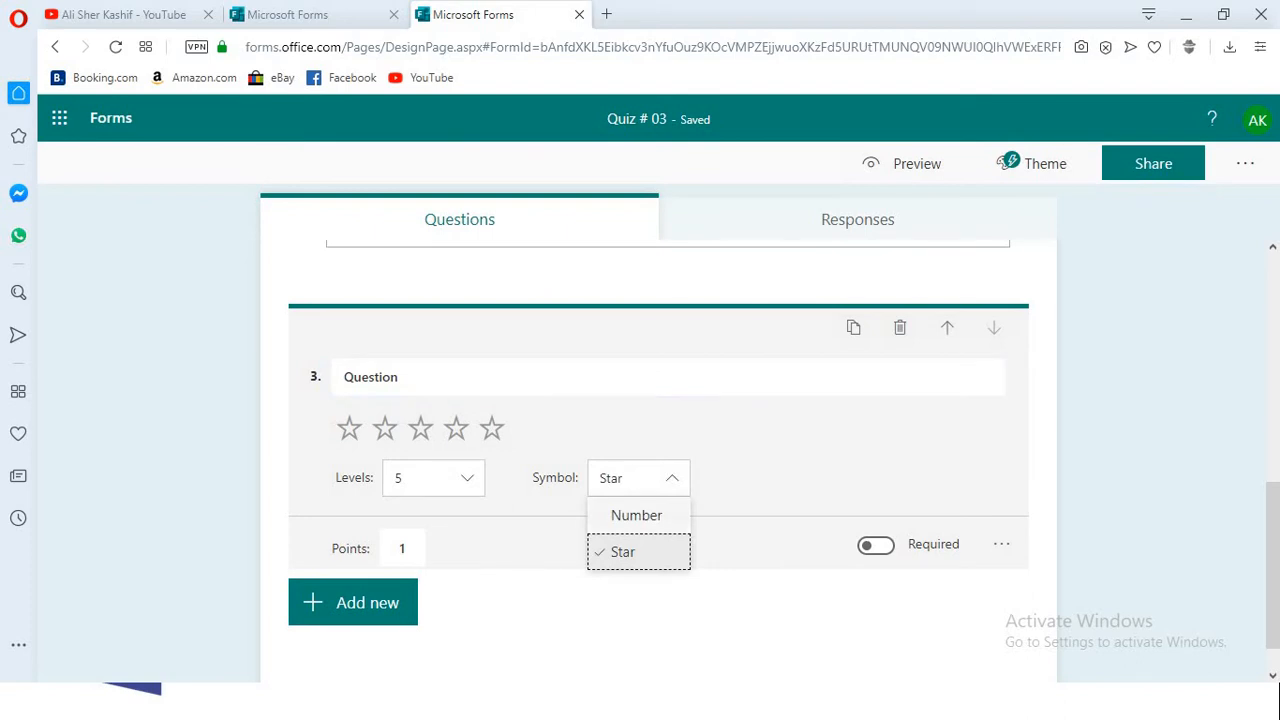
left_click(634, 514)
- Replace the rating question's placeholder title with "Types of Polymorphism?"
left_click(400, 377)
left_click(400, 377)
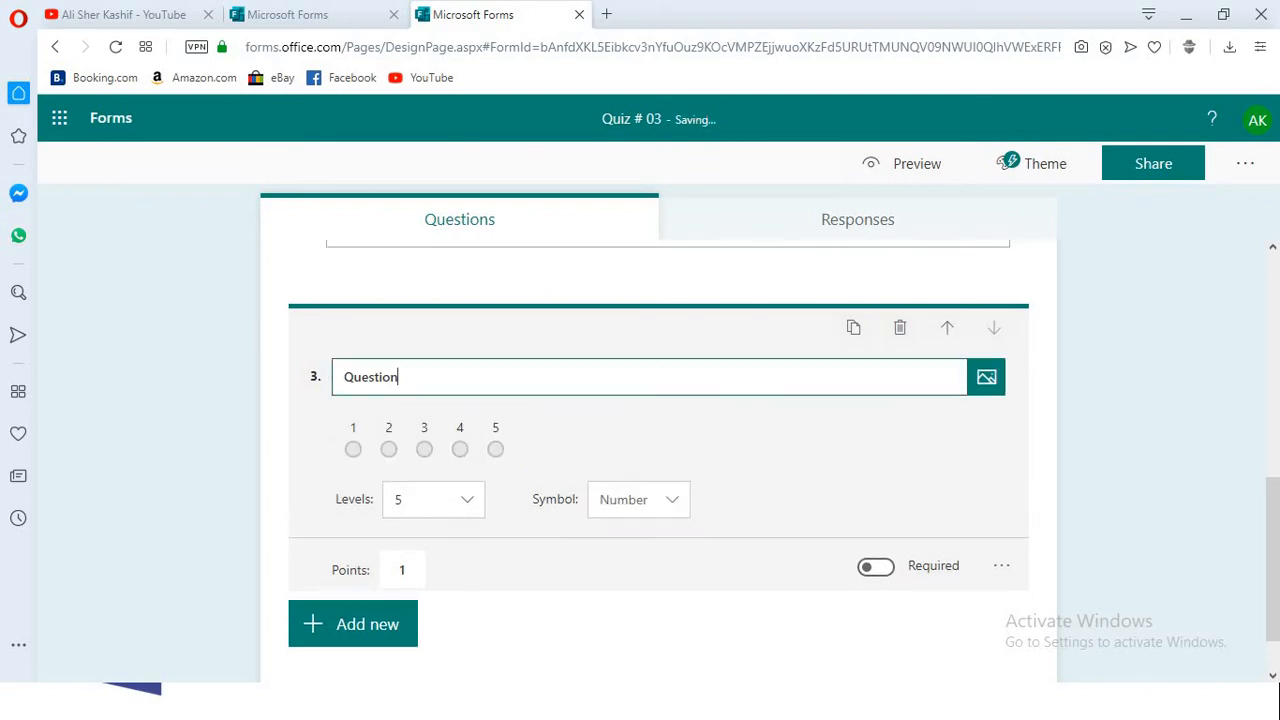
key("BackSpace")
key("BackSpace")
key("BackSpace")
key("BackSpace")
key("BackSpace")
key("BackSpace")
key("BackSpace")
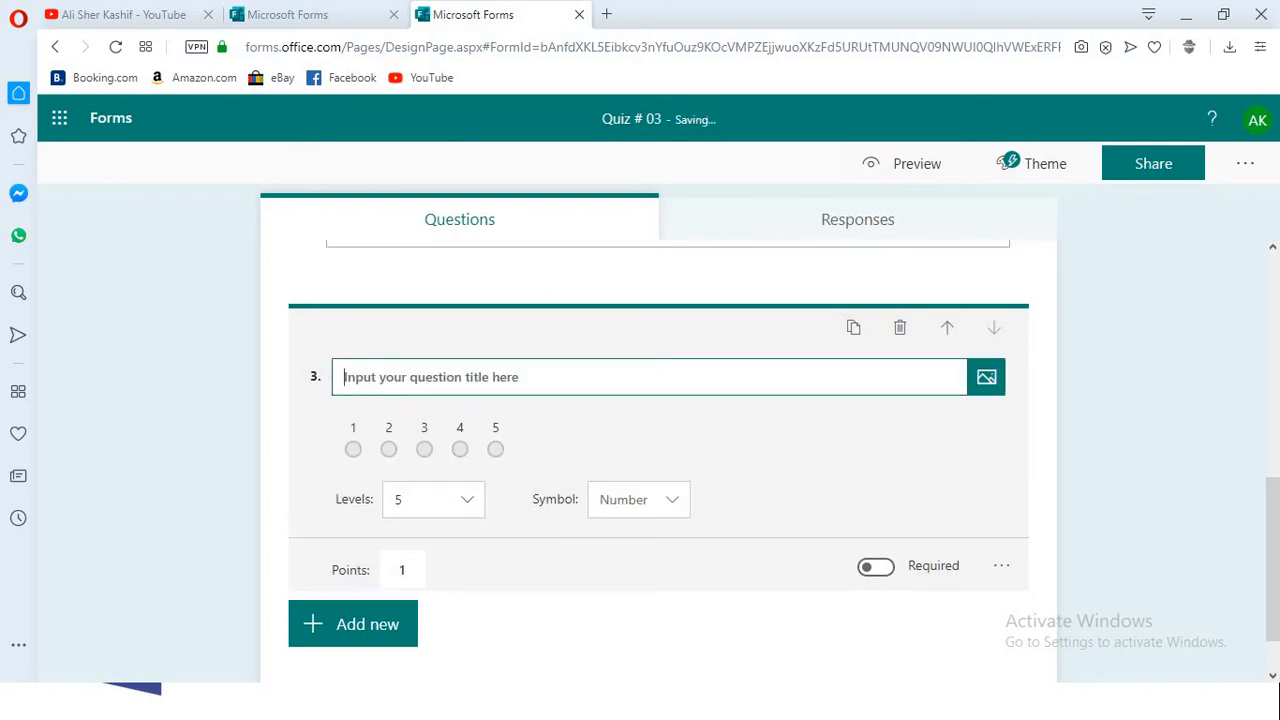
type("Types of ")
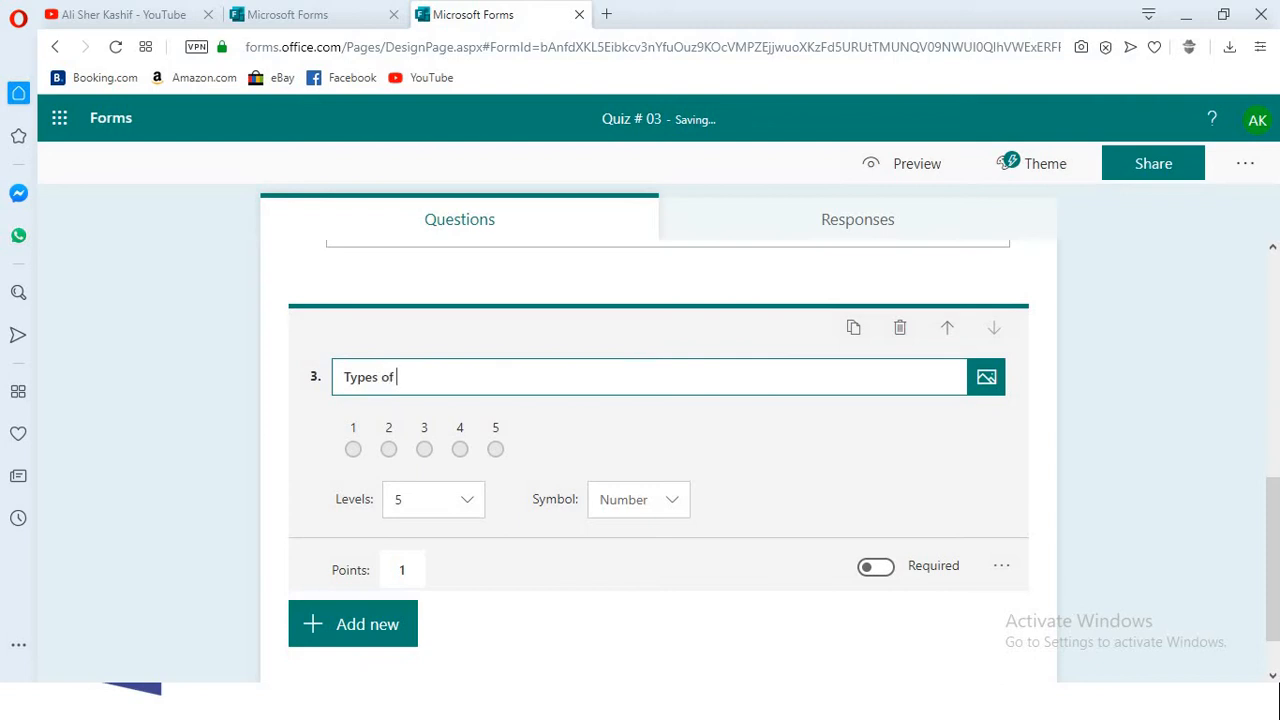
type("Polymorphism?")
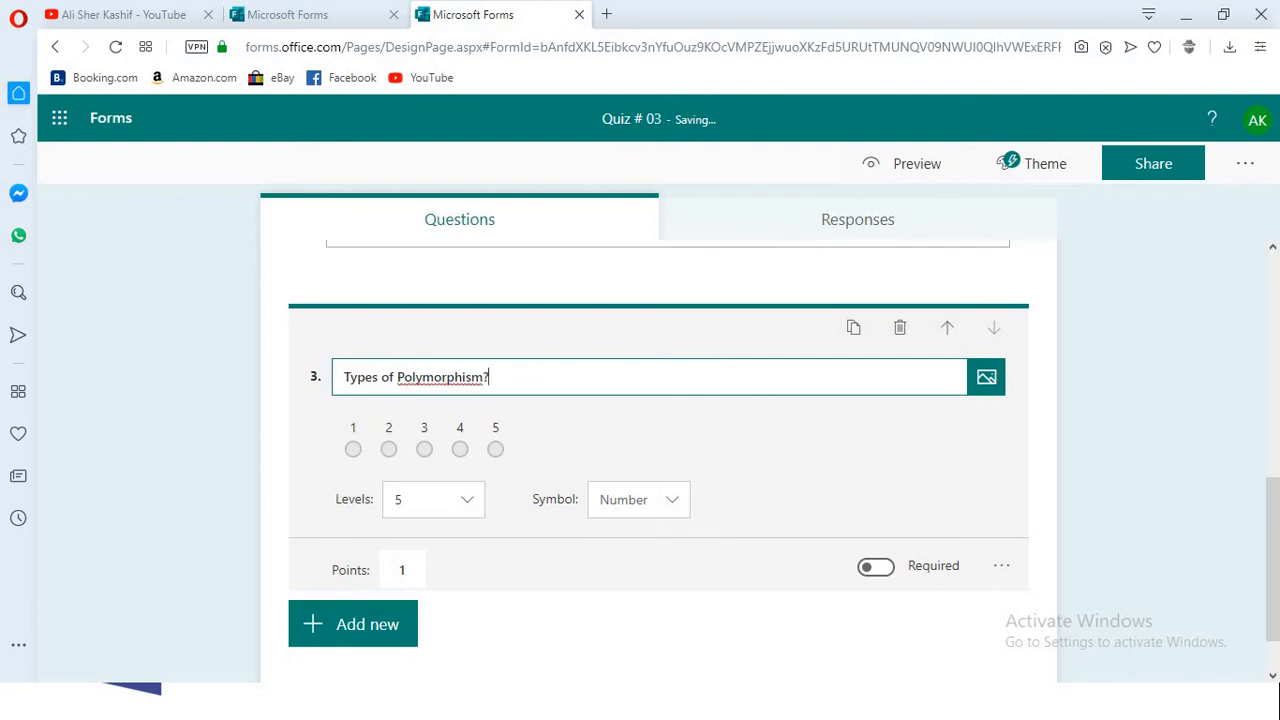
- Try 2 and 4 levels for the "Types of Polymorphism?" rating and set it back to 5
left_click(433, 499)
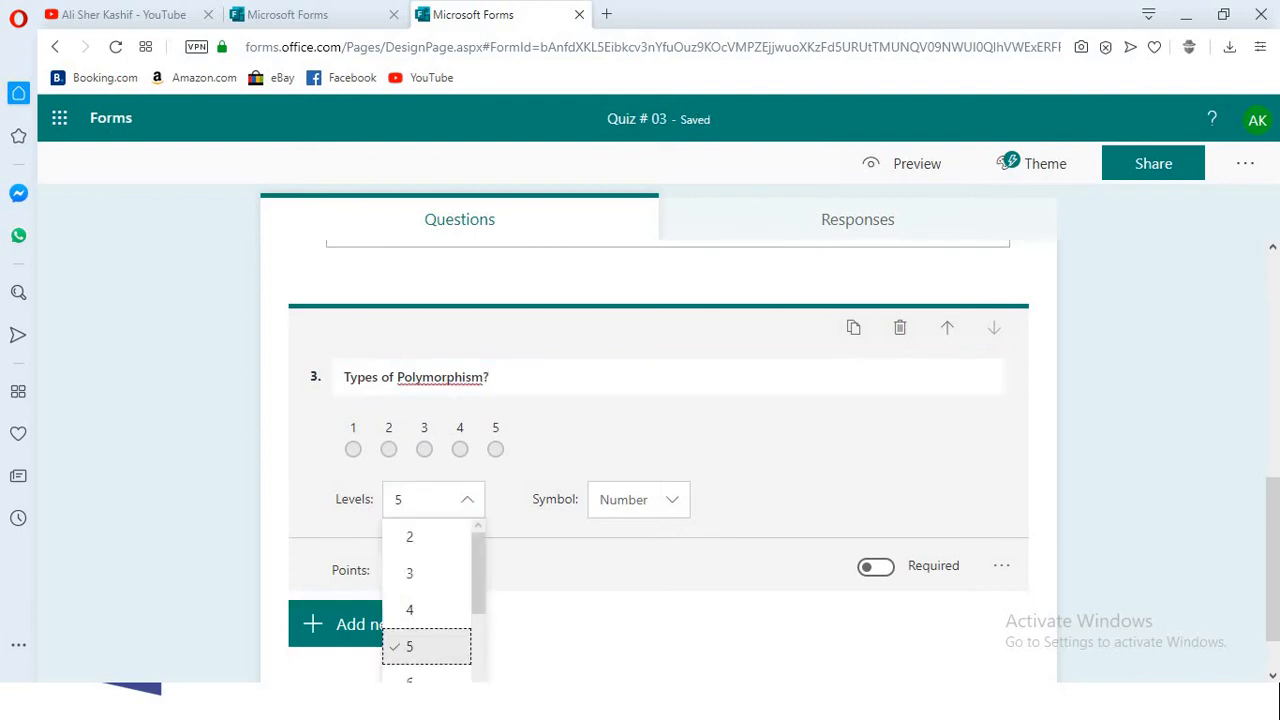
left_click(409, 534)
left_click(433, 499)
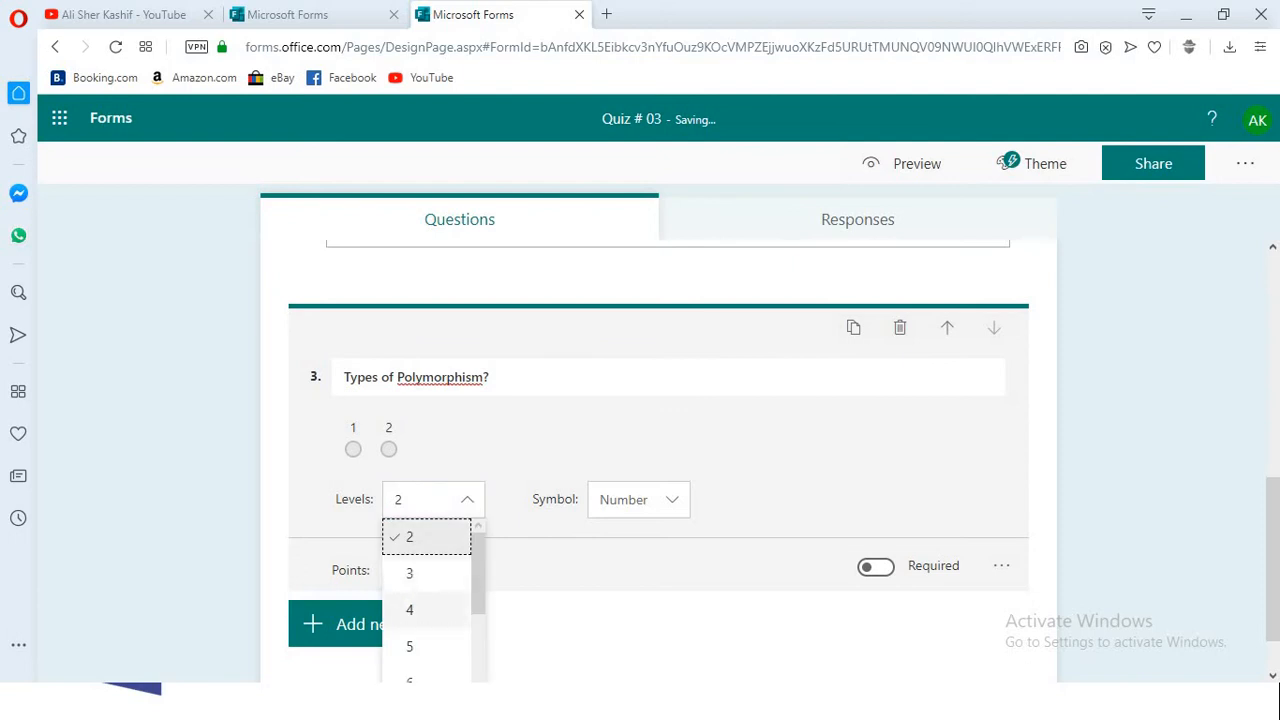
left_click(410, 610)
left_click(433, 499)
left_click(410, 647)
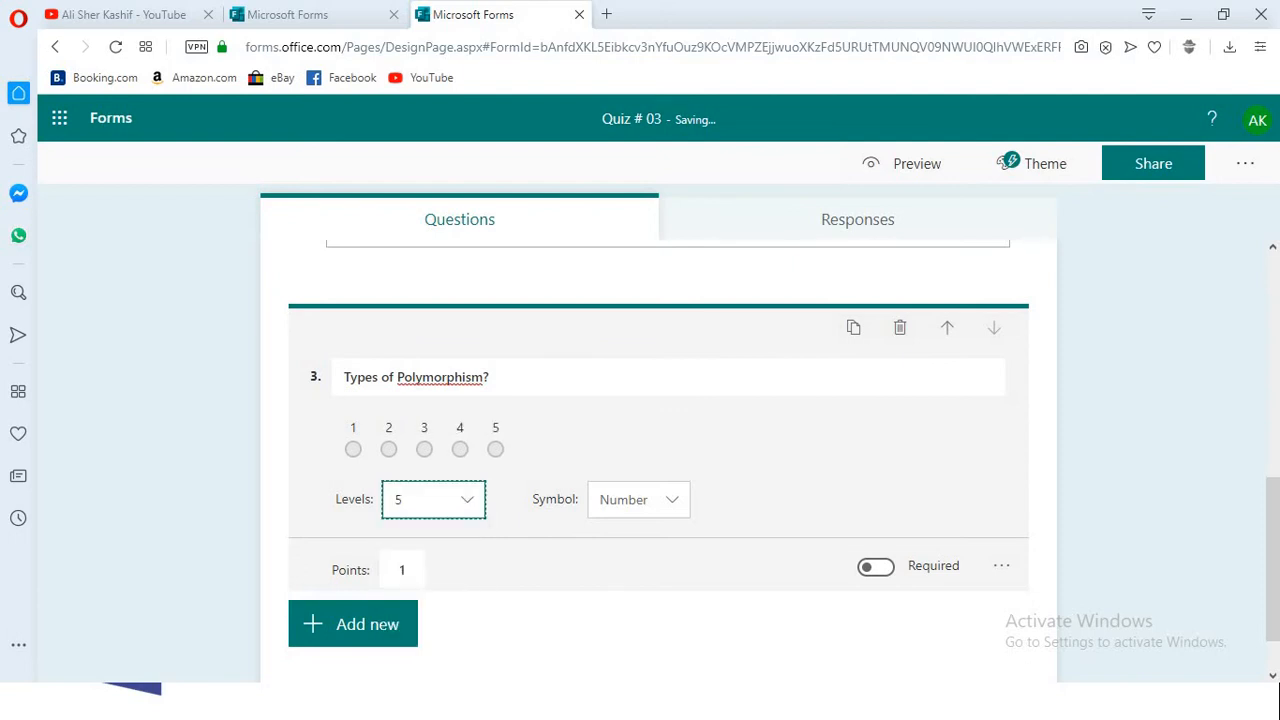
- Make the "Types of Polymorphism?" question required
scroll(410, 647, "down", 1)
scroll(410, 647, "up", 1)
scroll(876, 495, "down", 2)
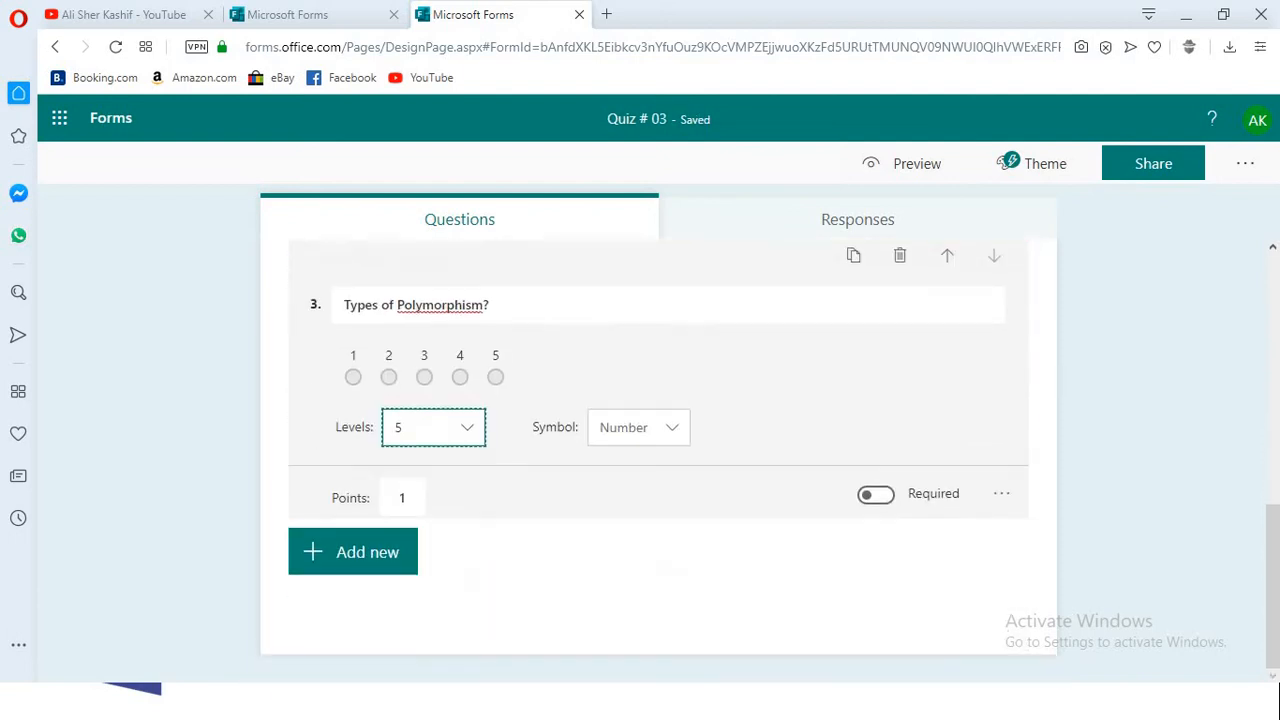
left_click(876, 495)
- Make the first question, "Abstract Methods resides in ?", and the second, "Objectives of Interface?", required
scroll(876, 495, "up", 3)
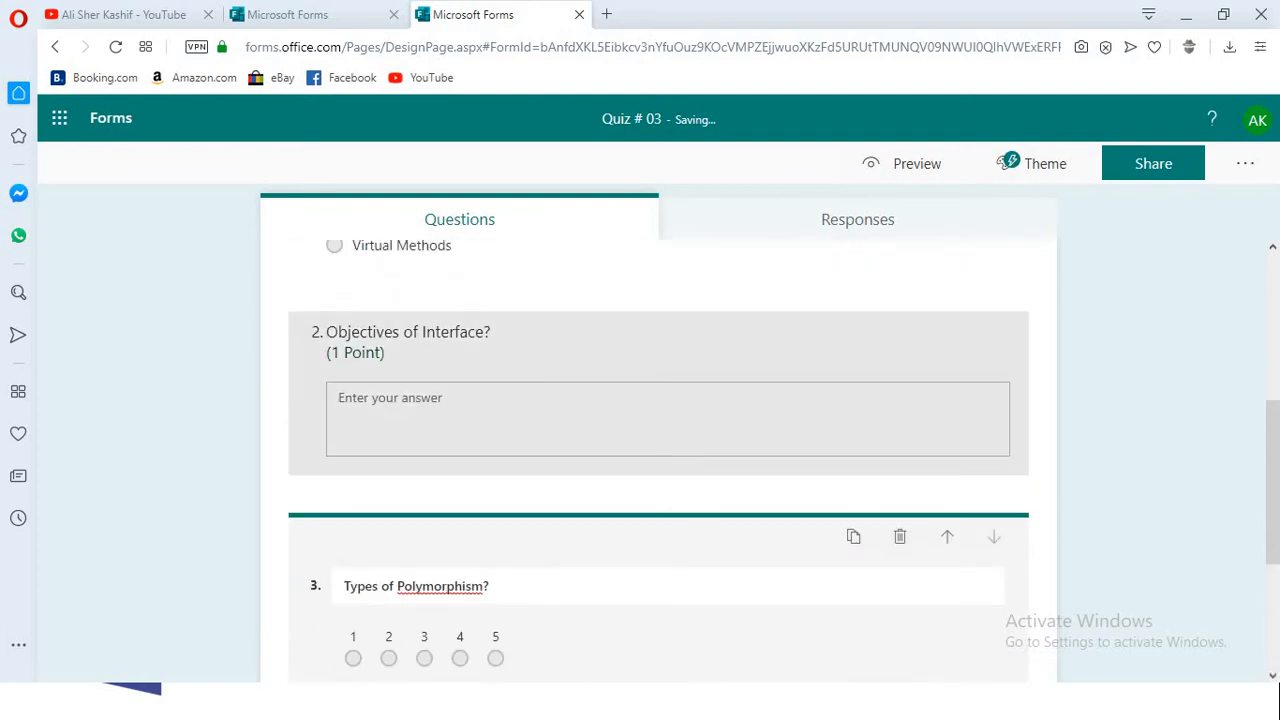
scroll(658, 450, "up", 4)
left_click(658, 553)
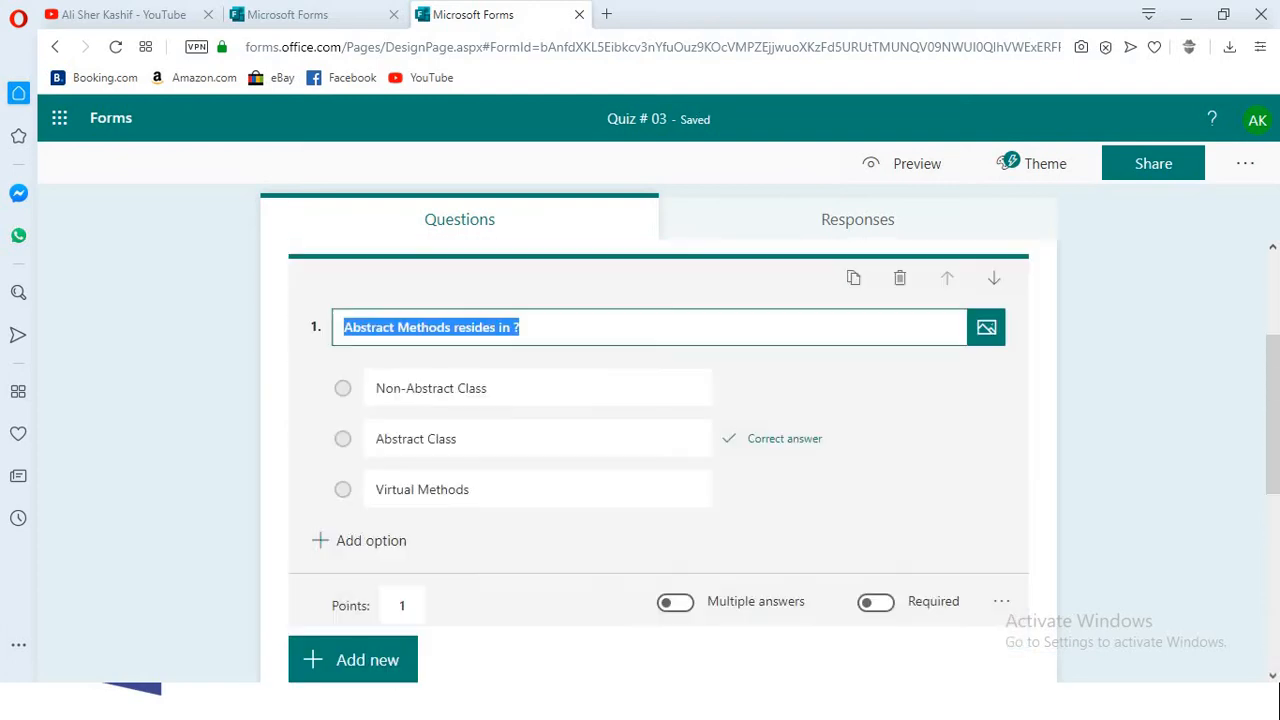
left_click(876, 602)
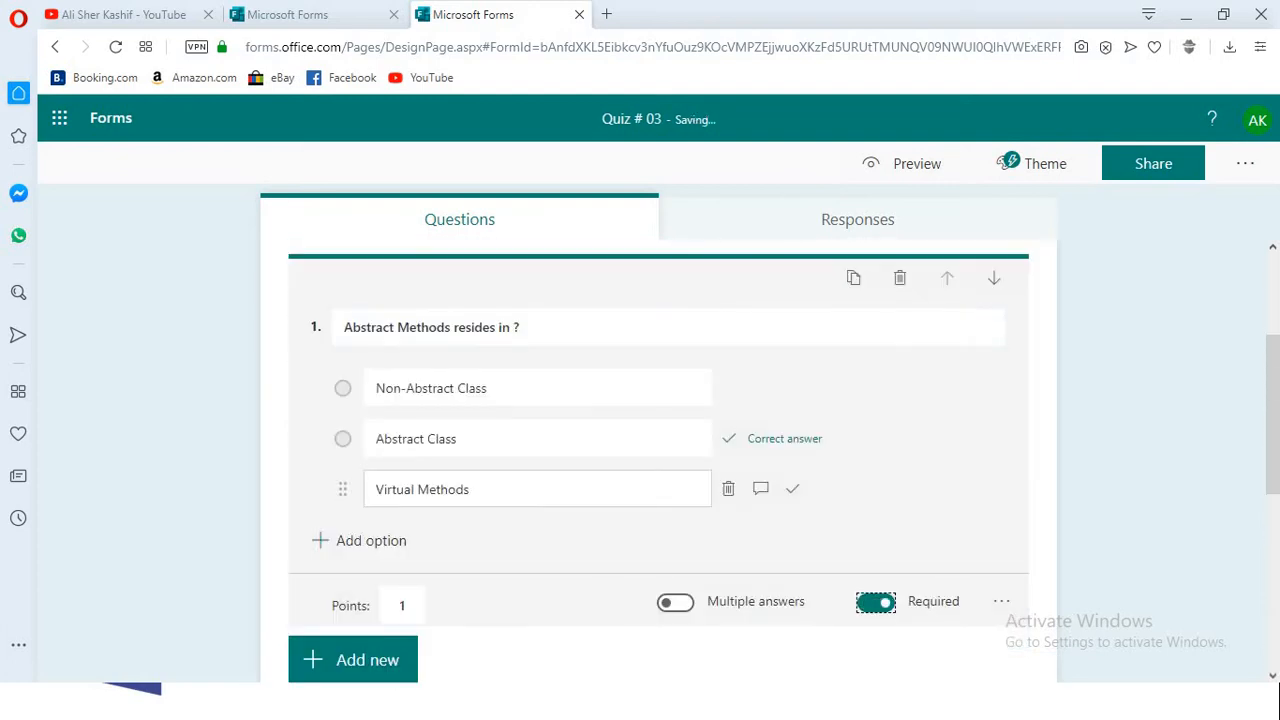
scroll(660, 490, "down", 4)
left_click(658, 442)
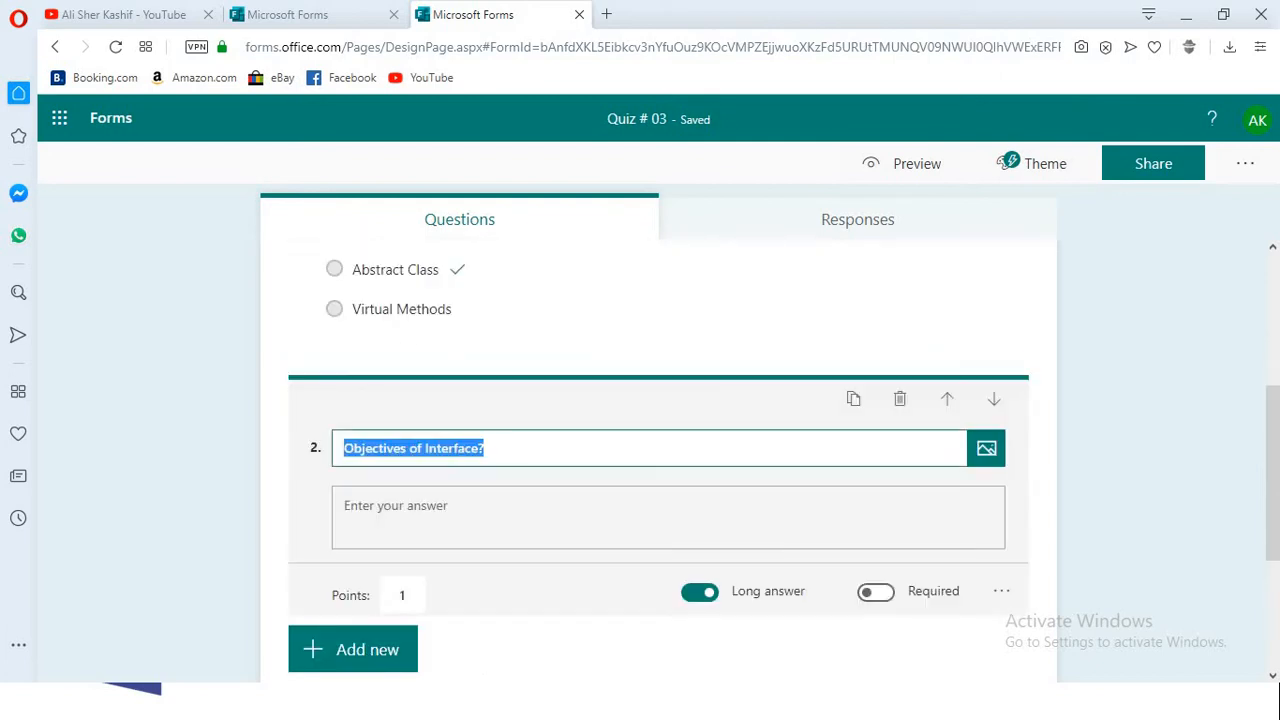
left_click(876, 591)
- Review all three questions of Quiz # 03 and look at the question types available for adding another
scroll(876, 591, "down", 3)
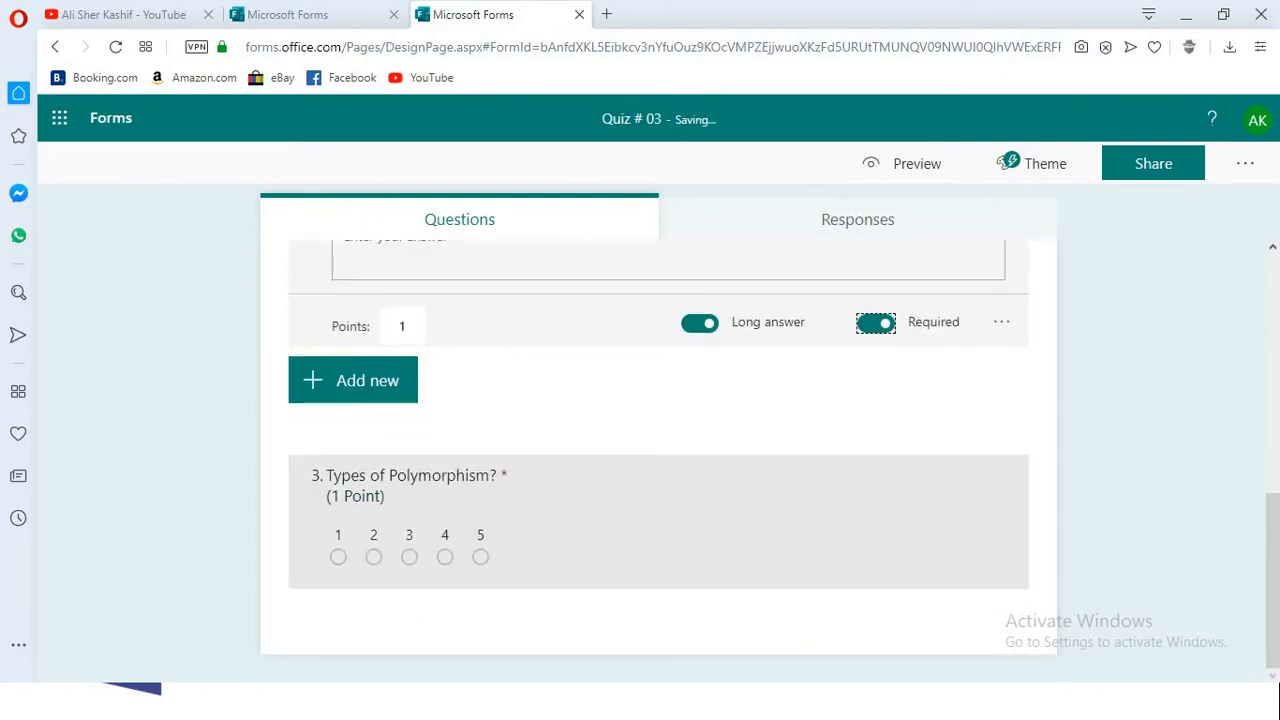
scroll(658, 460, "up", 6)
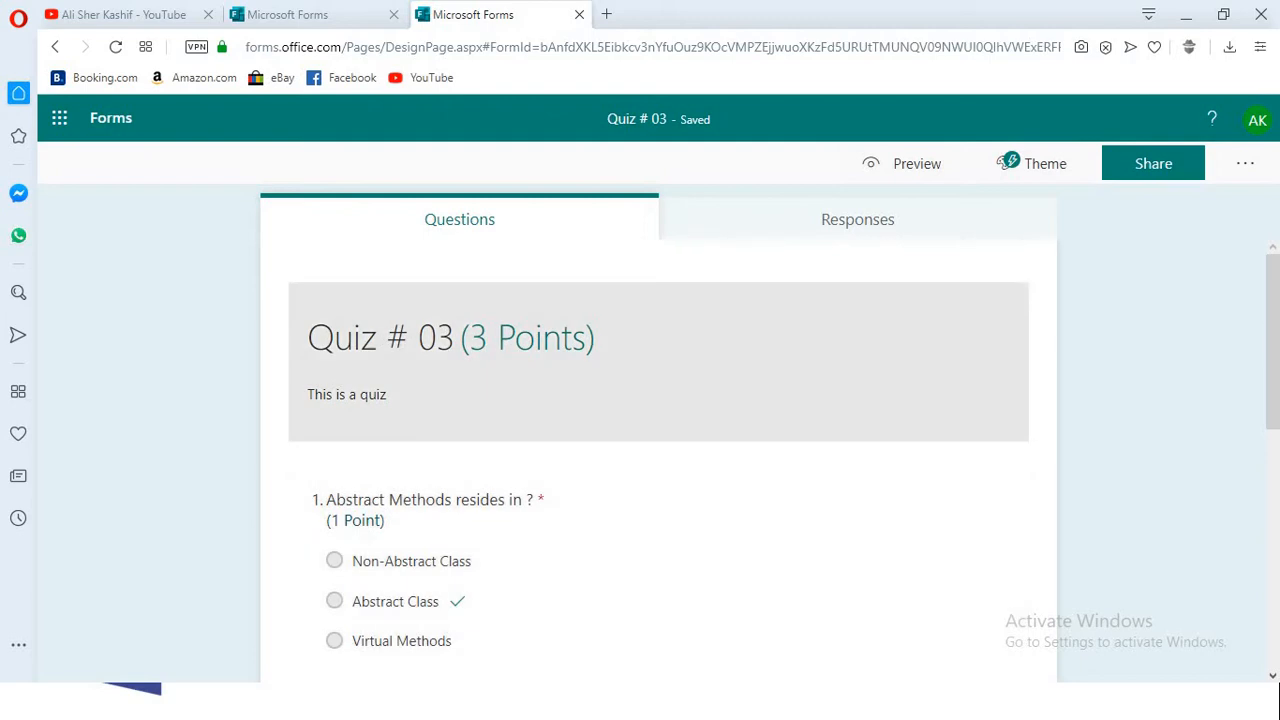
scroll(658, 460, "down", 6)
scroll(658, 530, "down", 1)
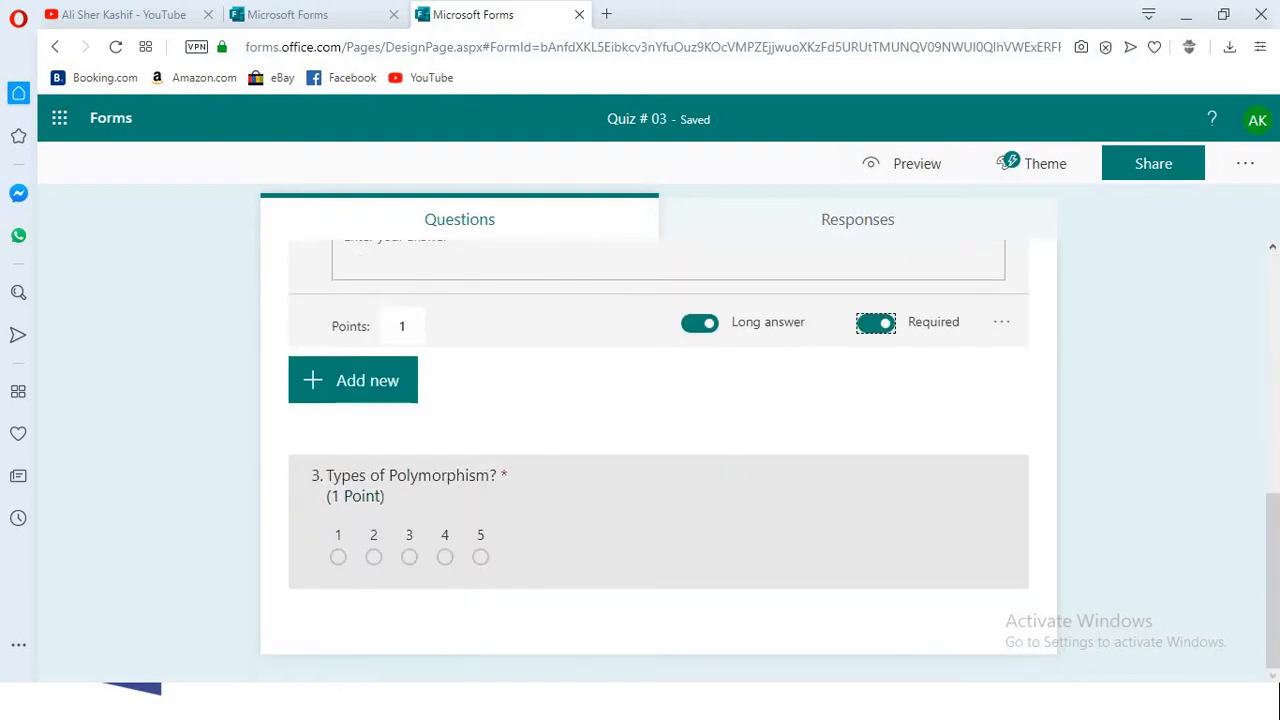
scroll(658, 530, "up", 2)
scroll(658, 530, "down", 2)
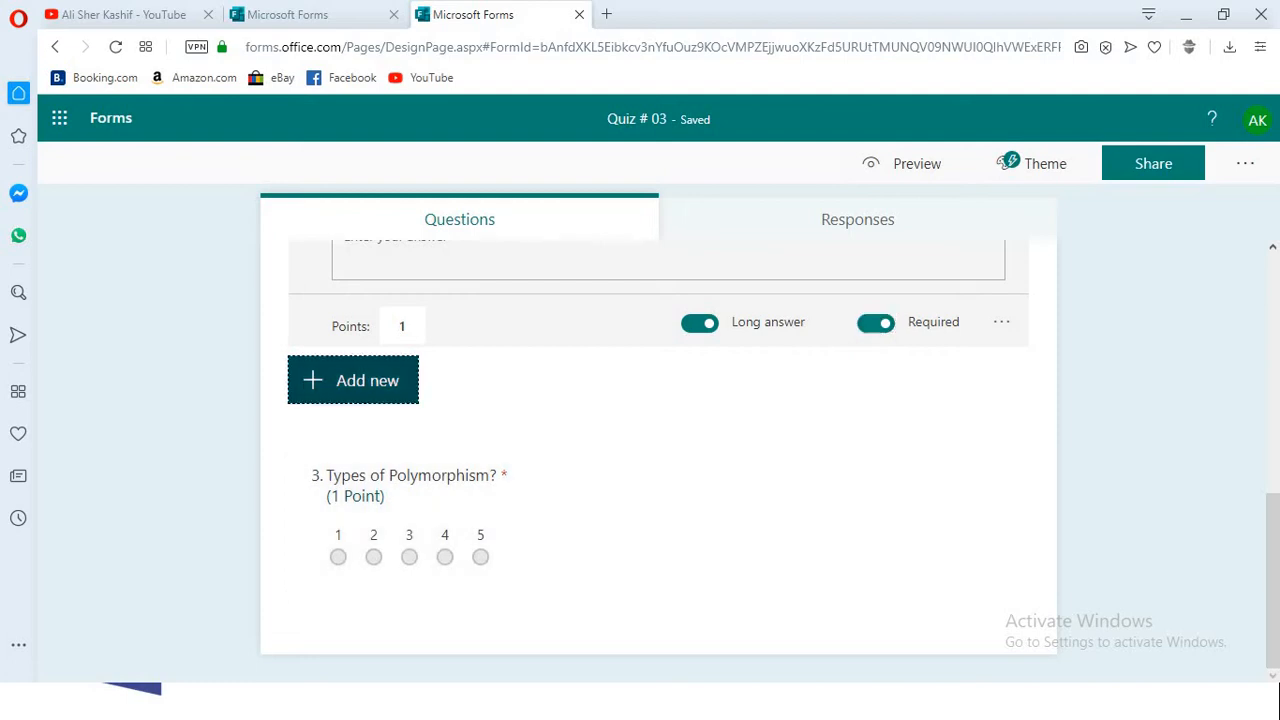
left_click(353, 380)
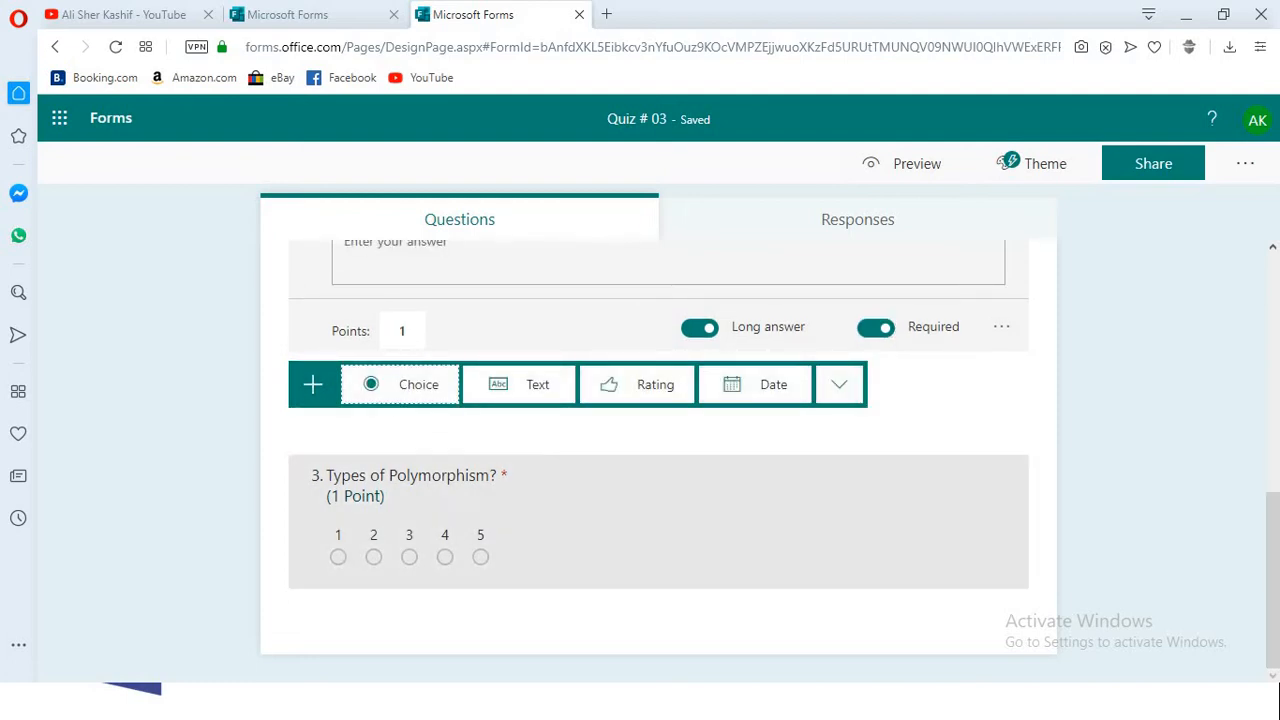
left_click(1120, 520)
- Apply the colored pencils theme from the theme ideas to Quiz # 03
scroll(660, 450, "up", 5)
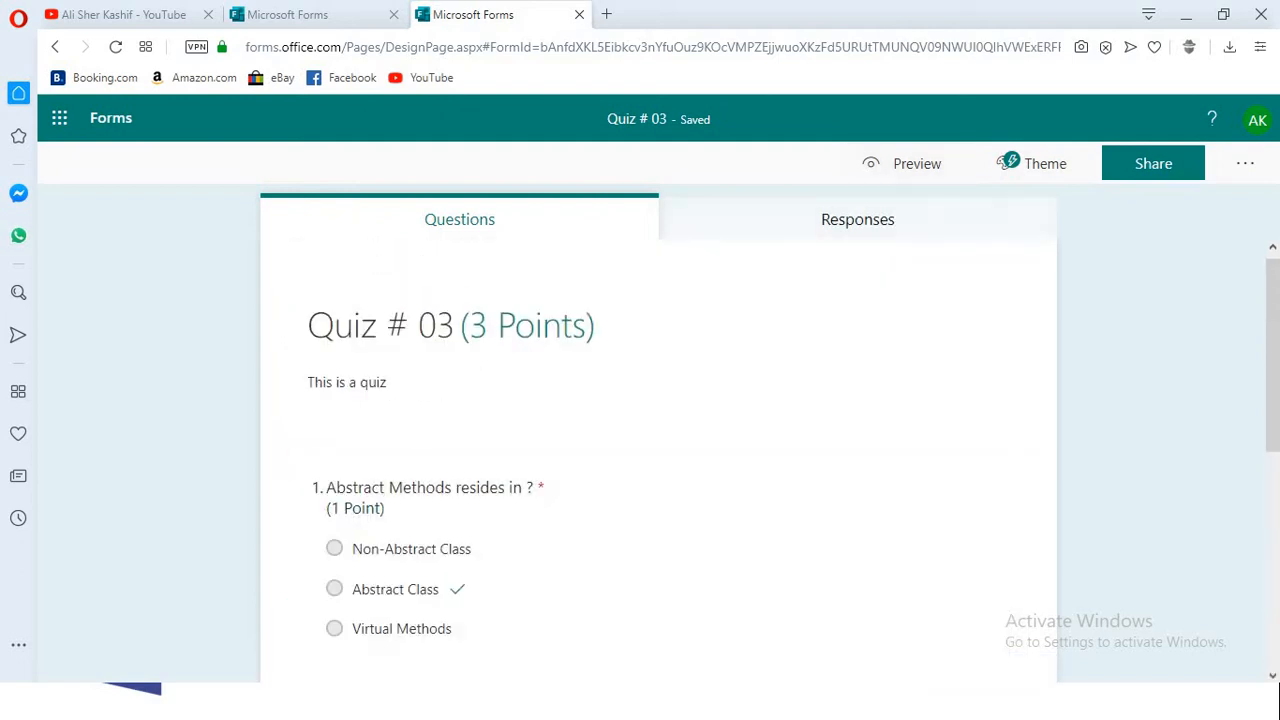
left_click(1008, 162)
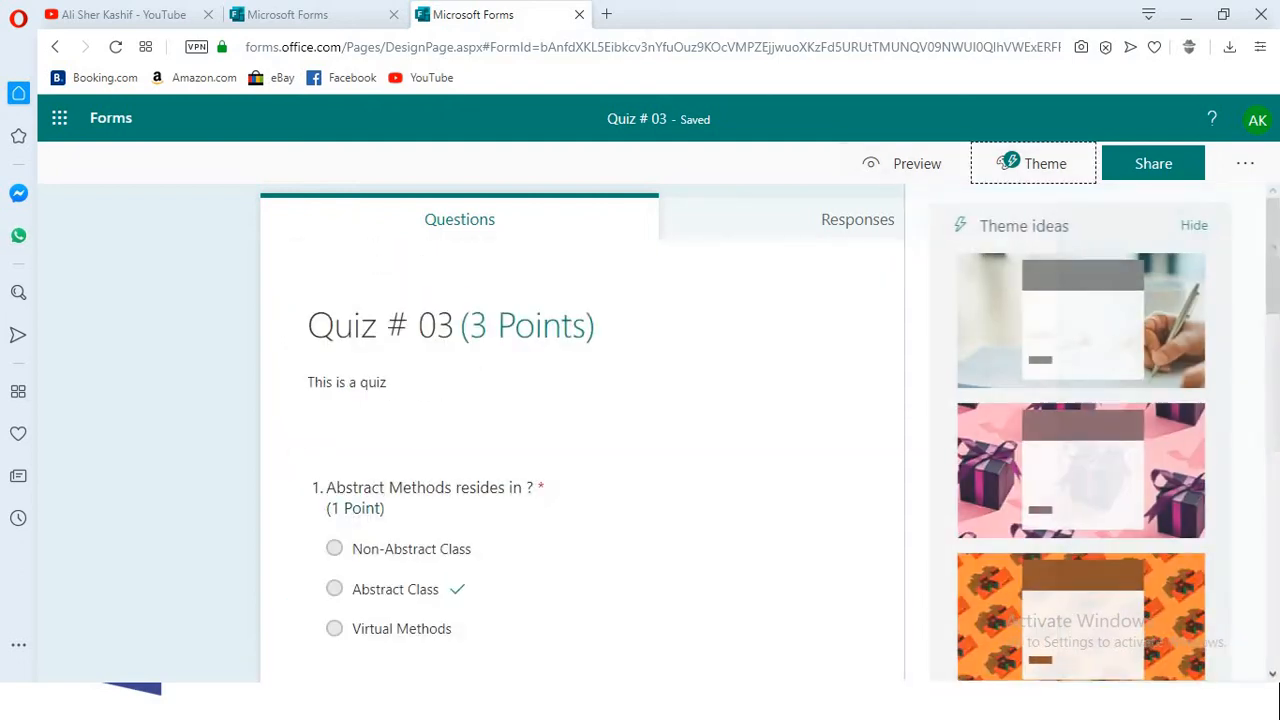
scroll(1080, 430, "down", 6)
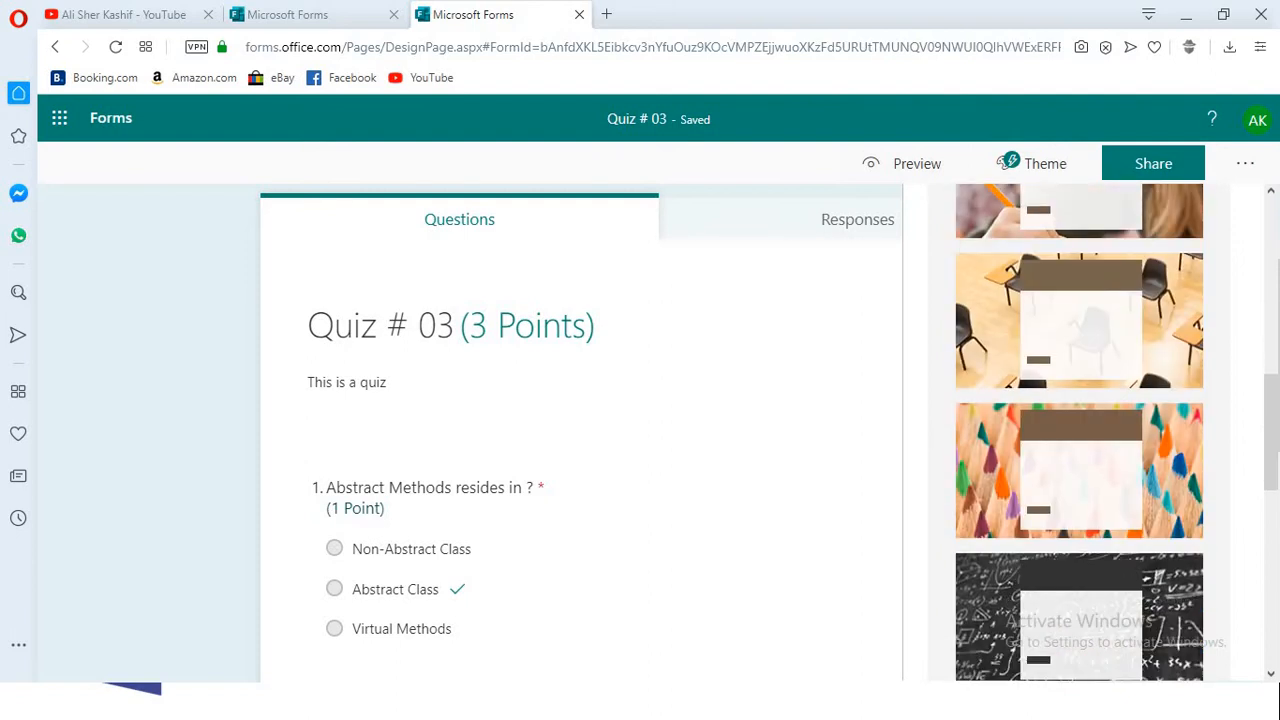
left_click(1080, 470)
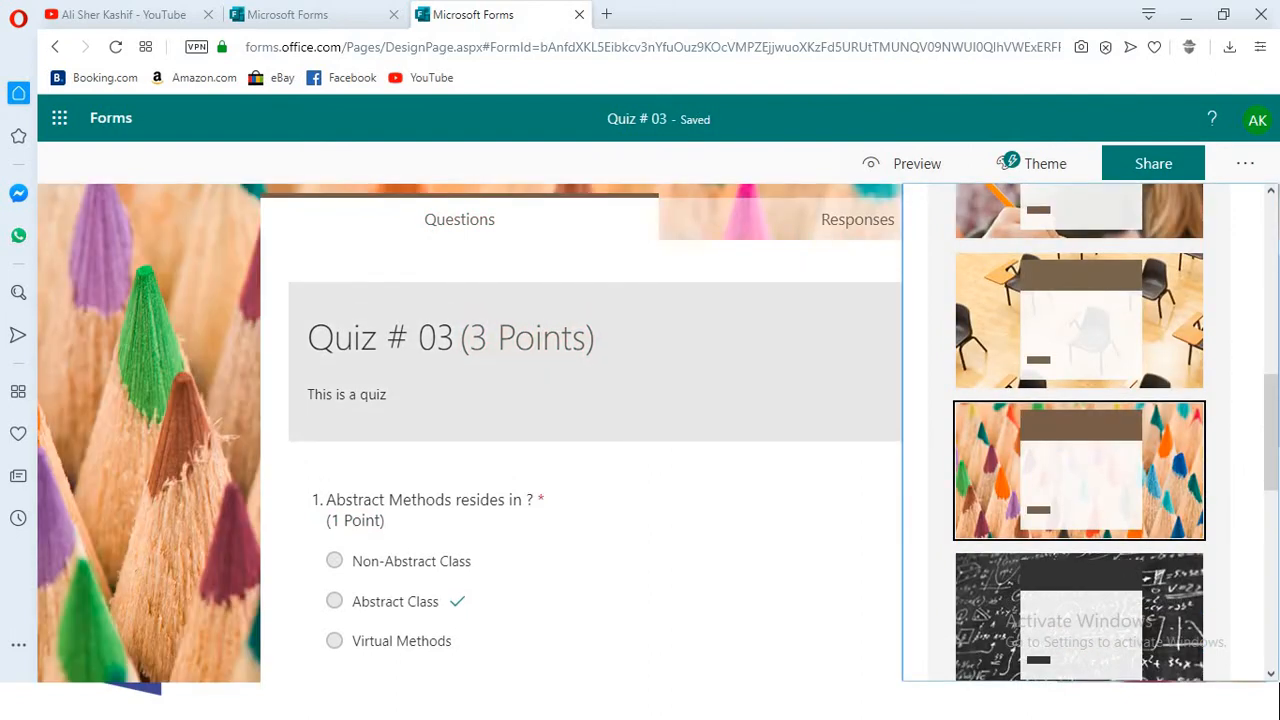
left_click(595, 361)
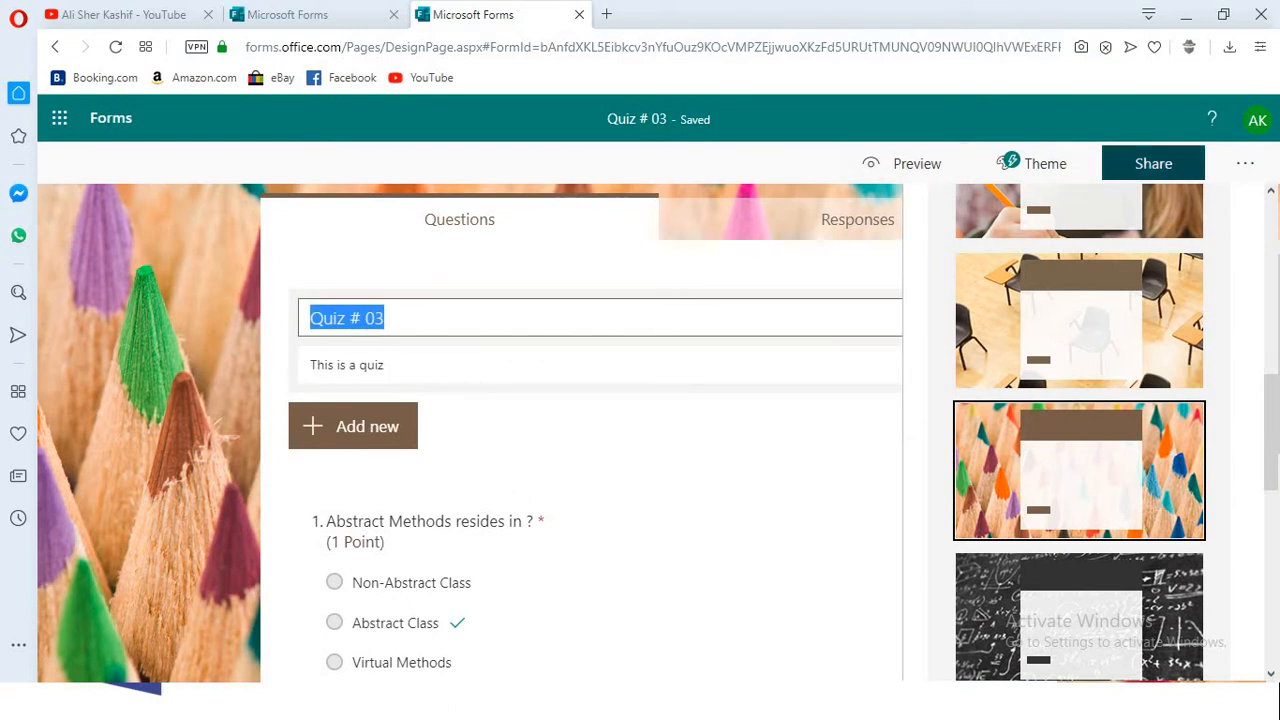
left_click(660, 472)
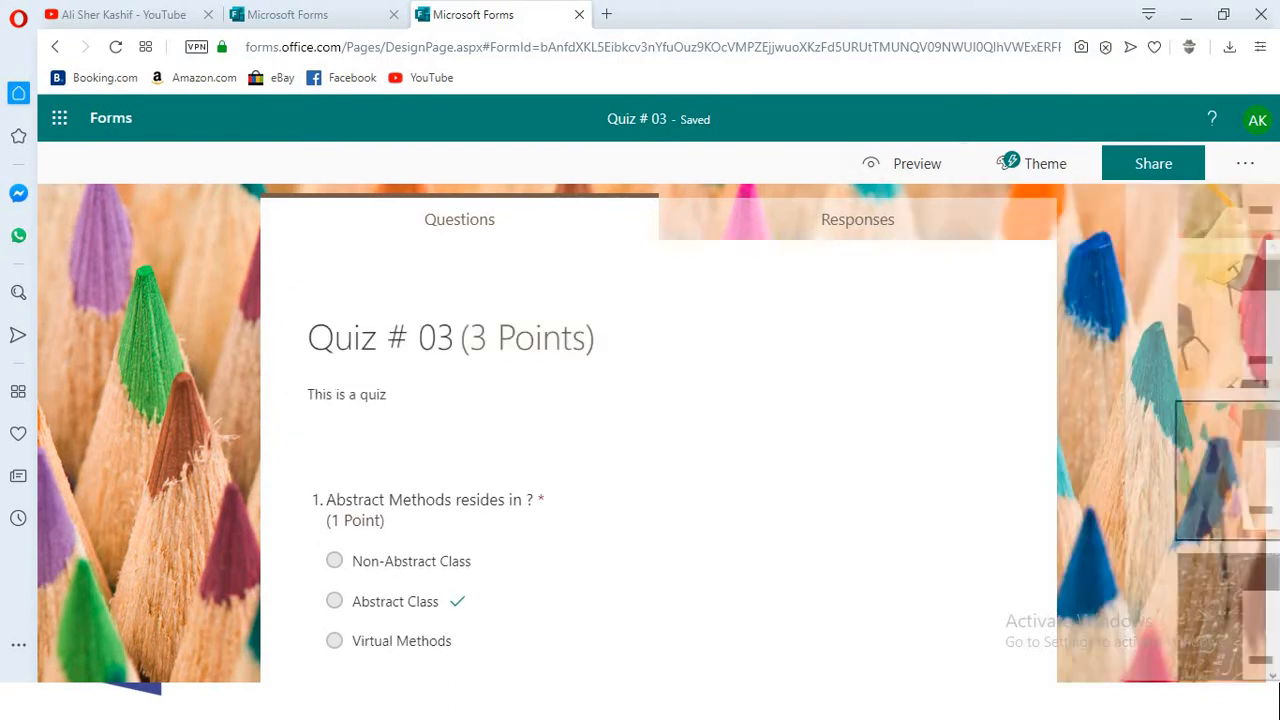
- Search images for "game development" and add the orange 500x250 laptop and game controller picture to the Quiz # 03 title
left_click(658, 361)
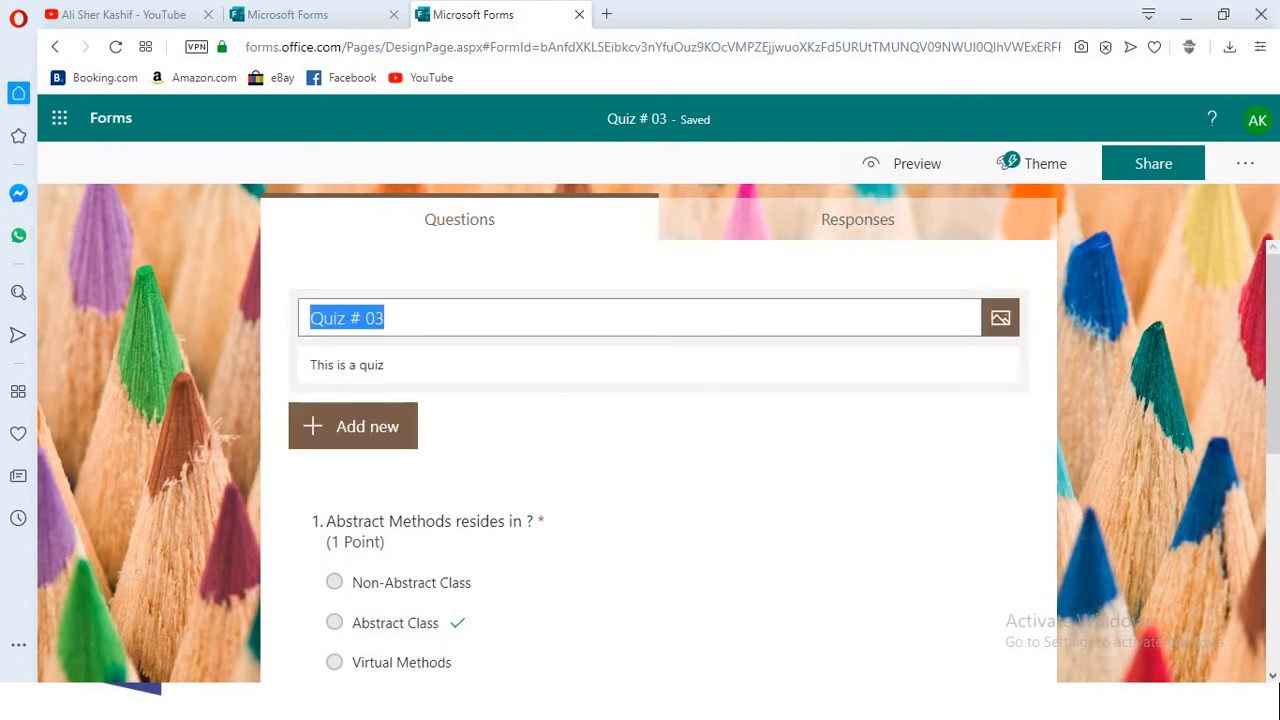
left_click(1000, 318)
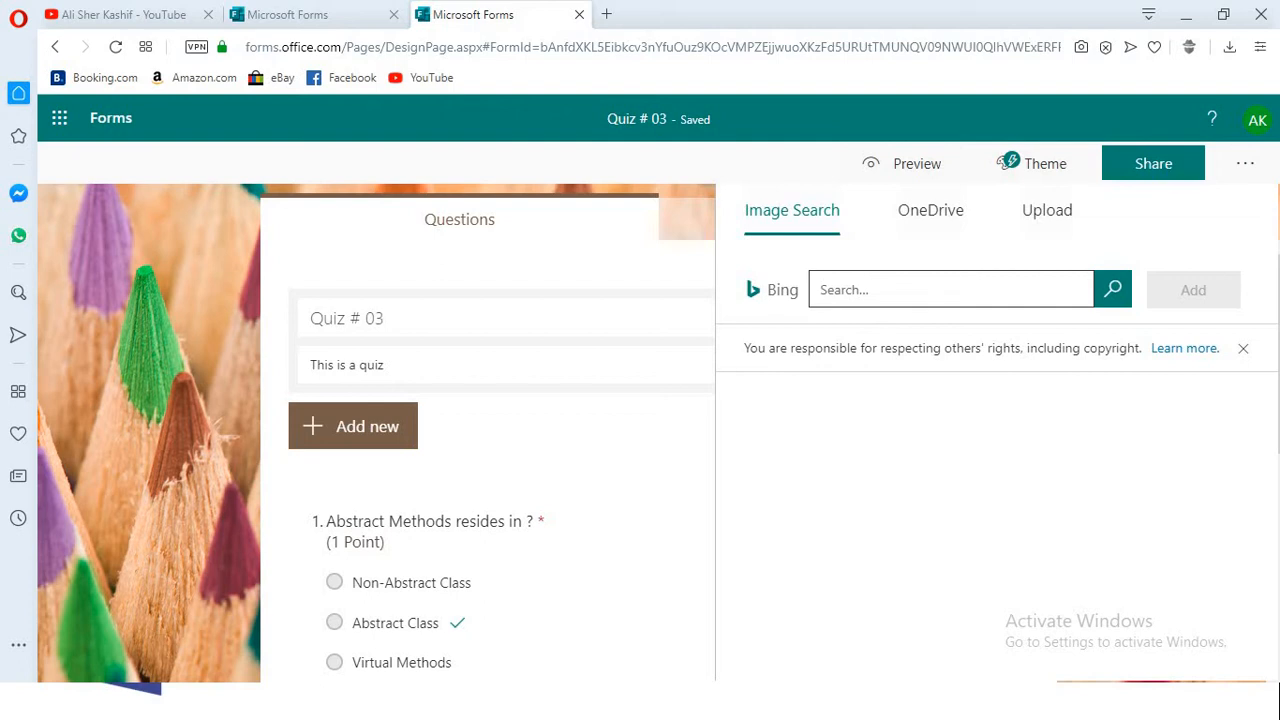
type("game development")
key("Return")
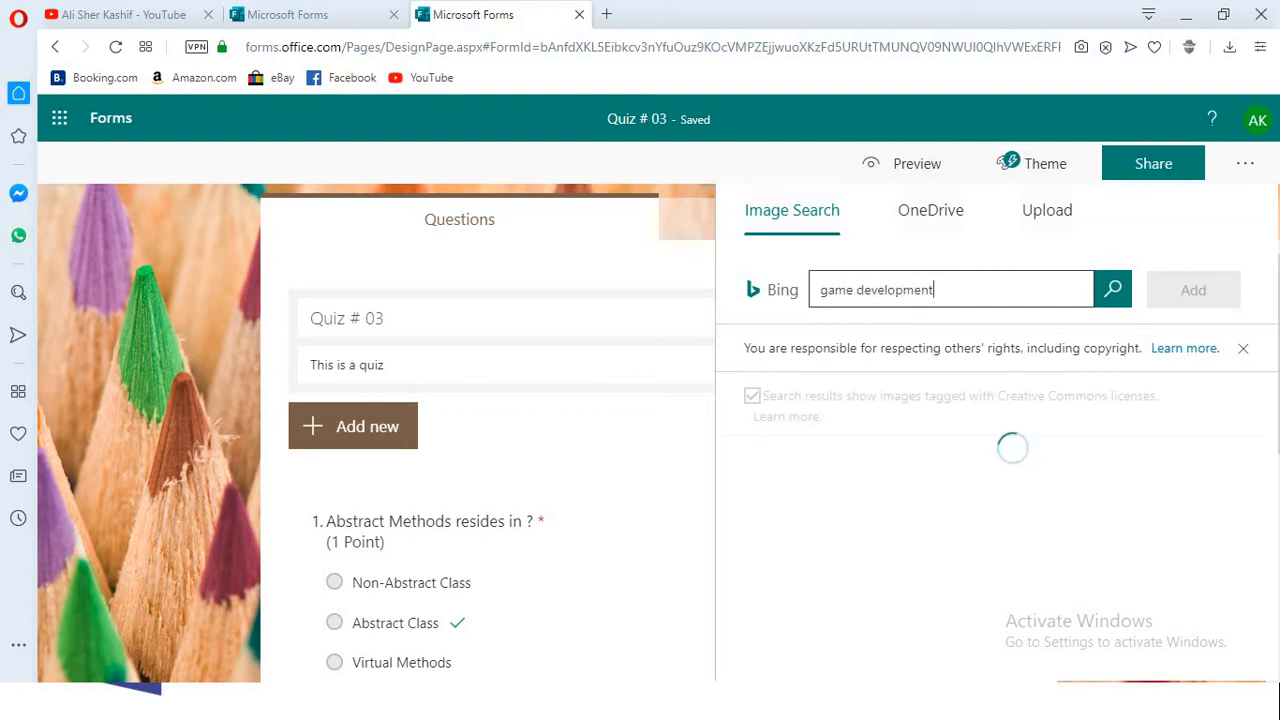
scroll(997, 558, "down", 3)
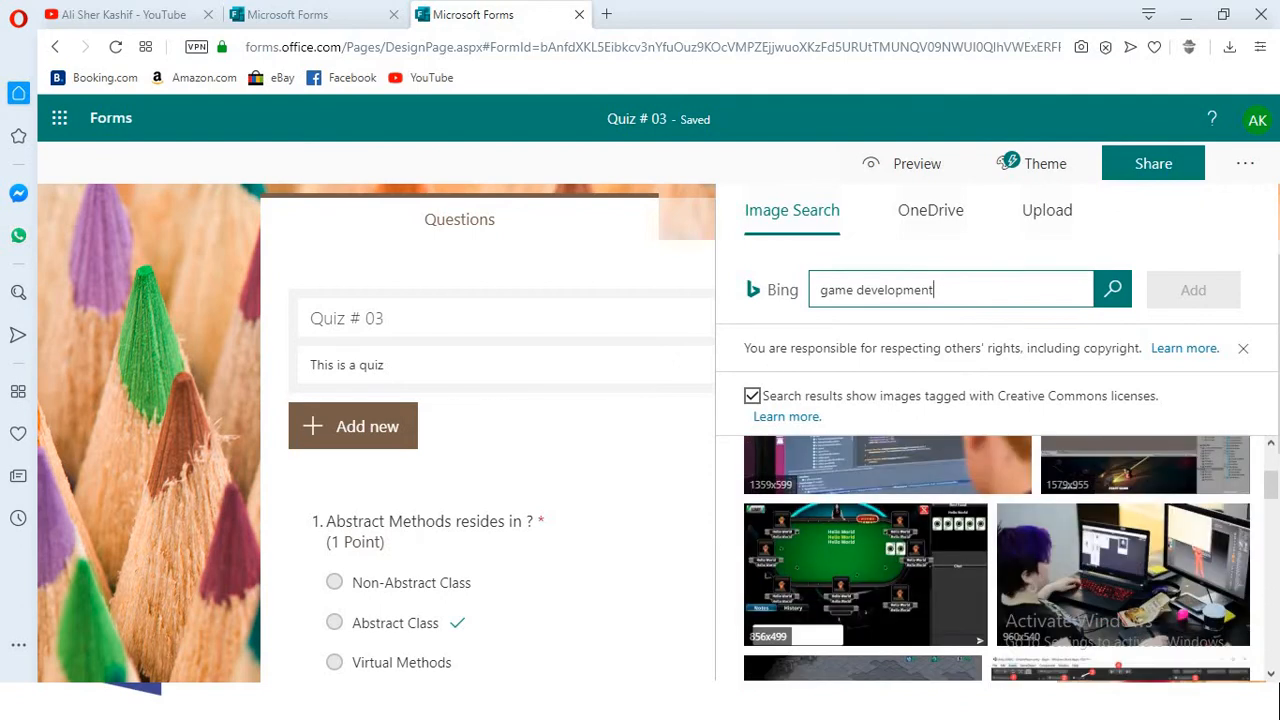
scroll(997, 558, "down", 5)
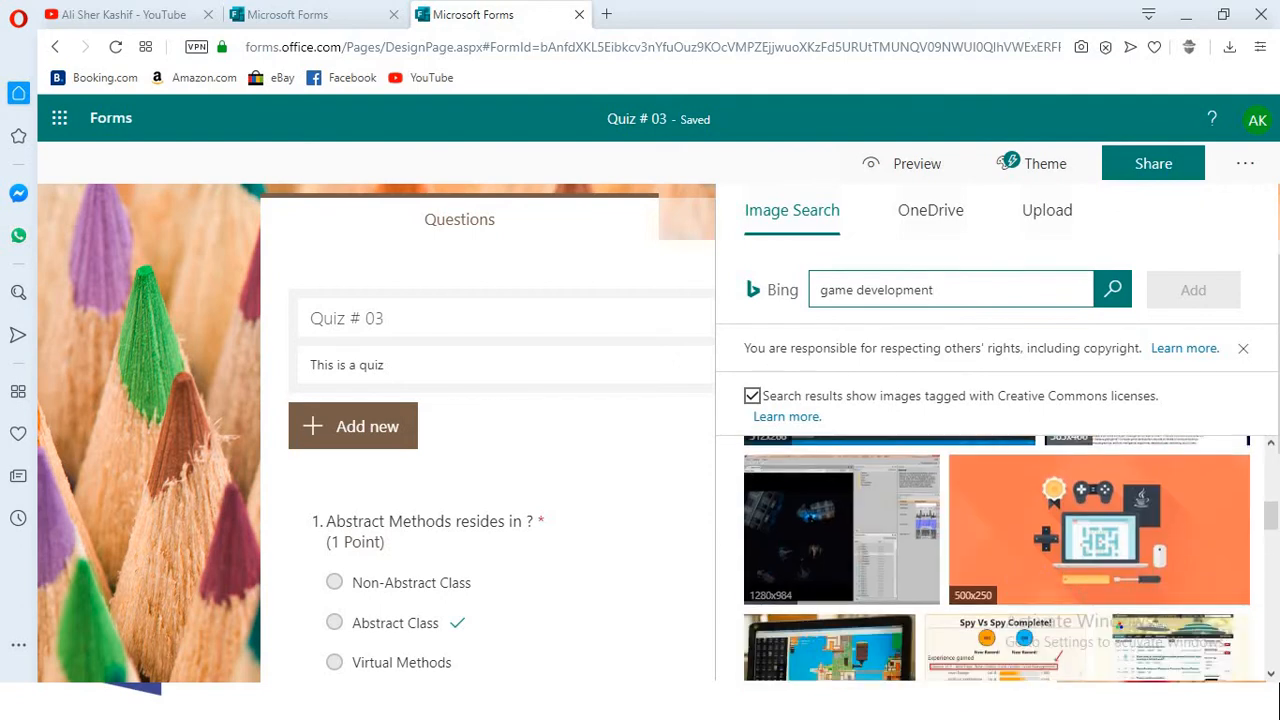
left_click(1099, 530)
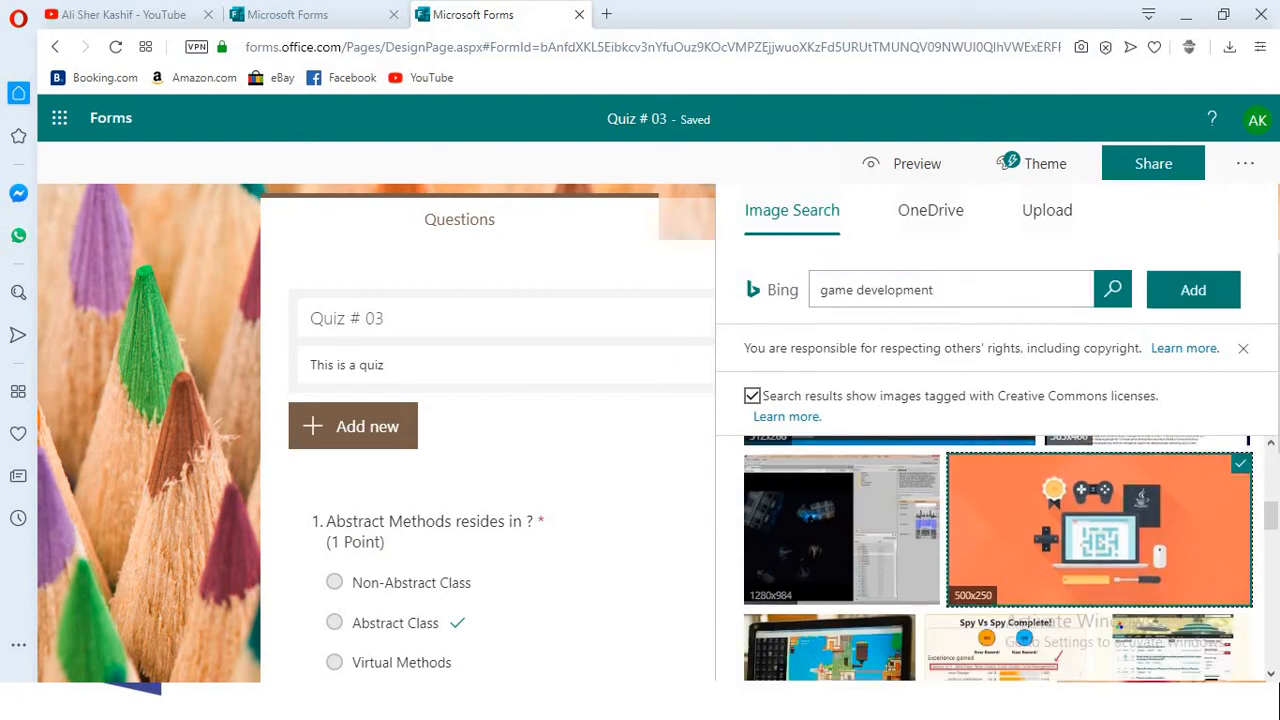
left_click(1193, 290)
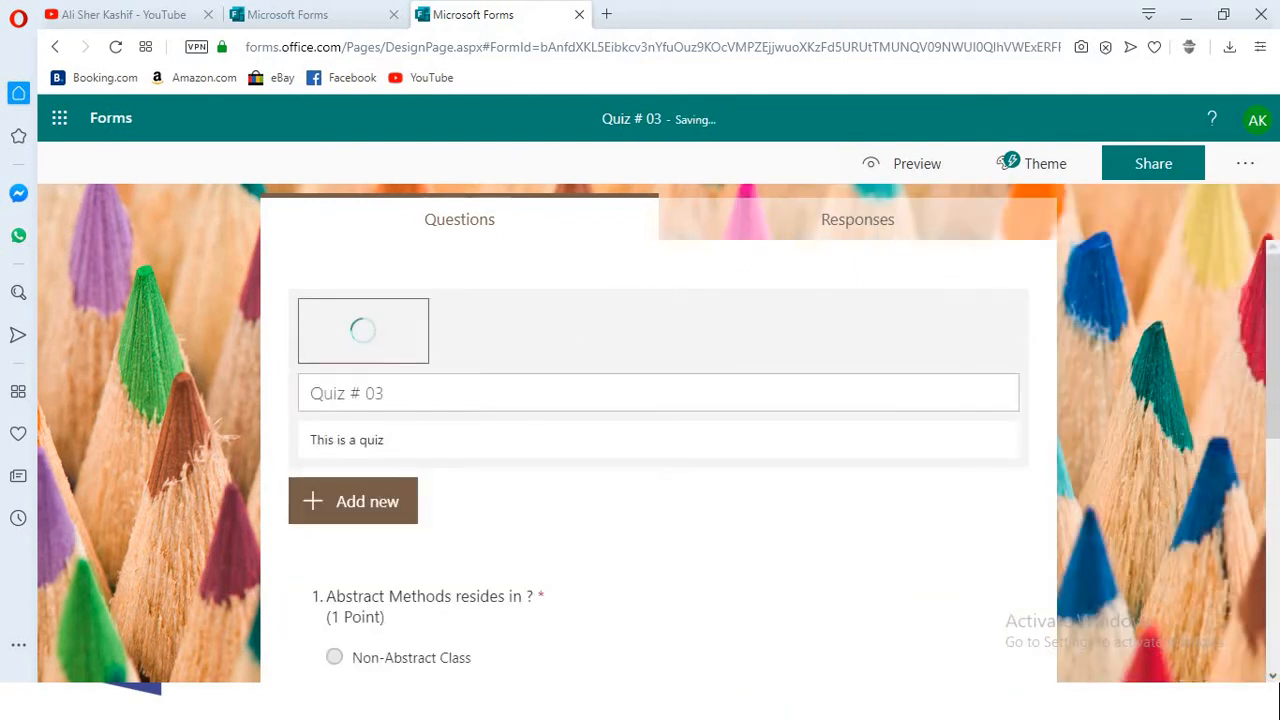
scroll(658, 450, "down", 5)
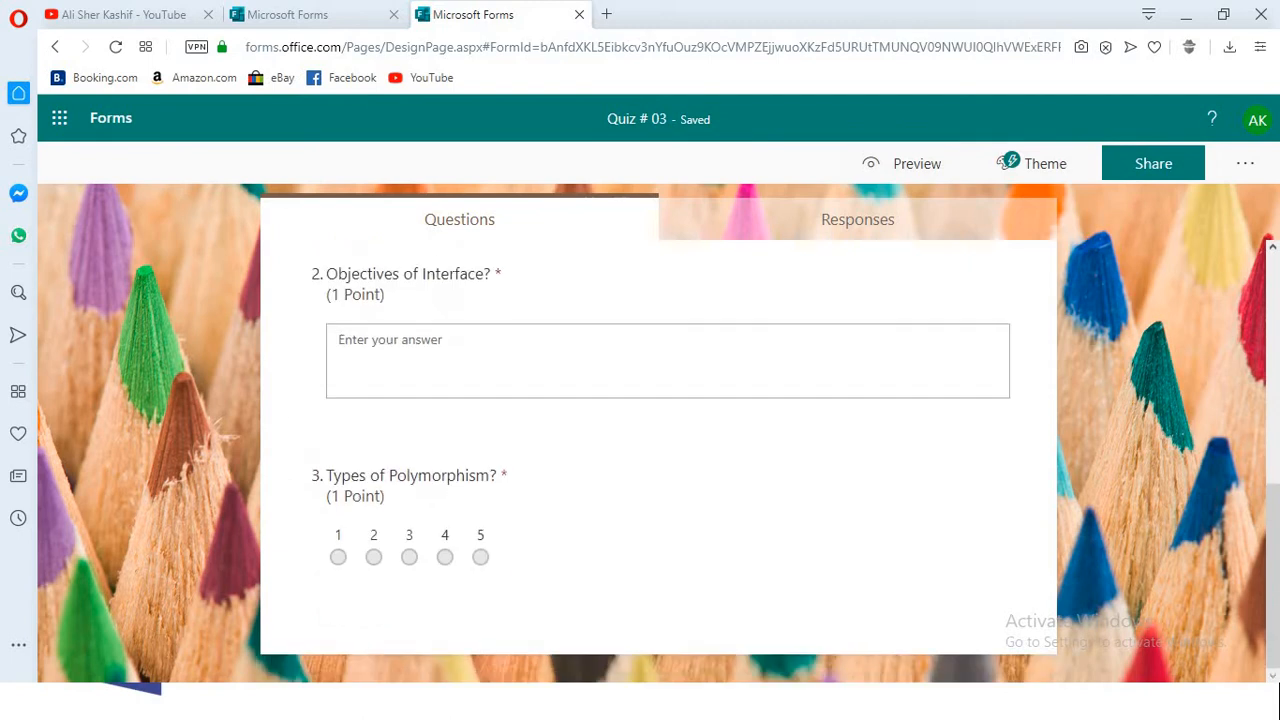
scroll(658, 450, "down", 1)
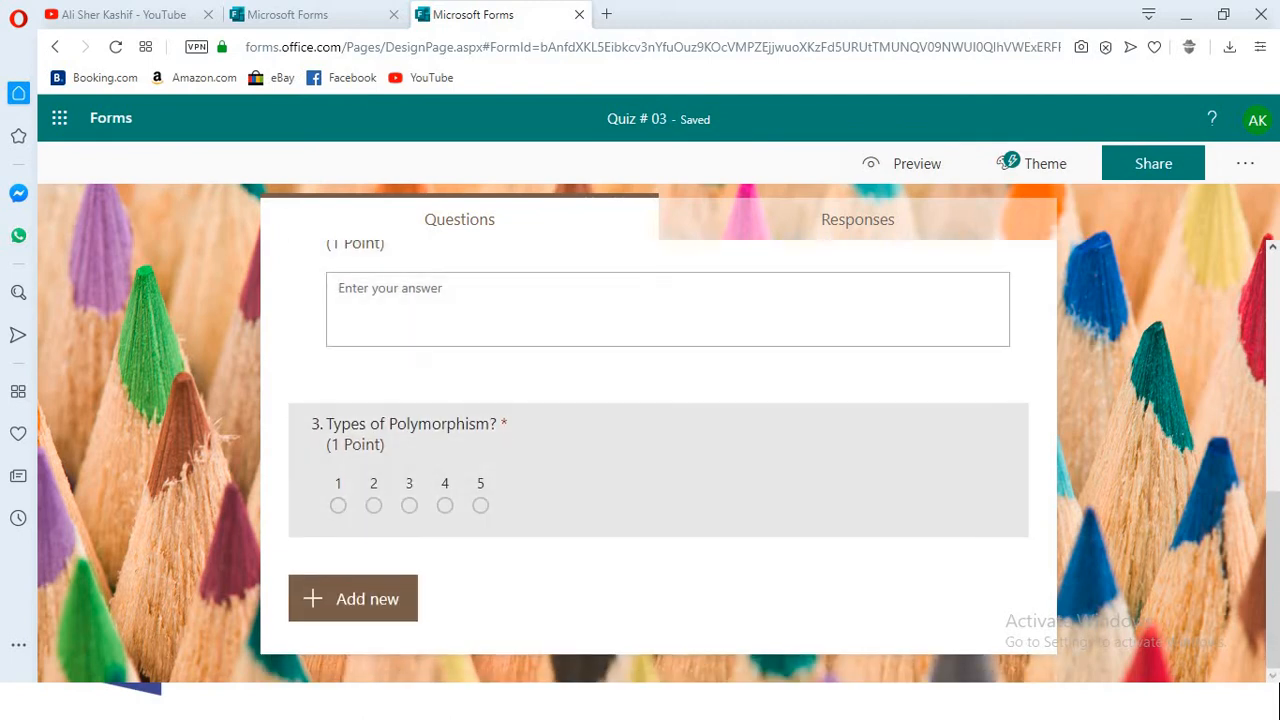
- Switch to Microsoft Teams and create a quiz assignment in the Game Development class using the Quiz # 03 form
key("alt+Tab")
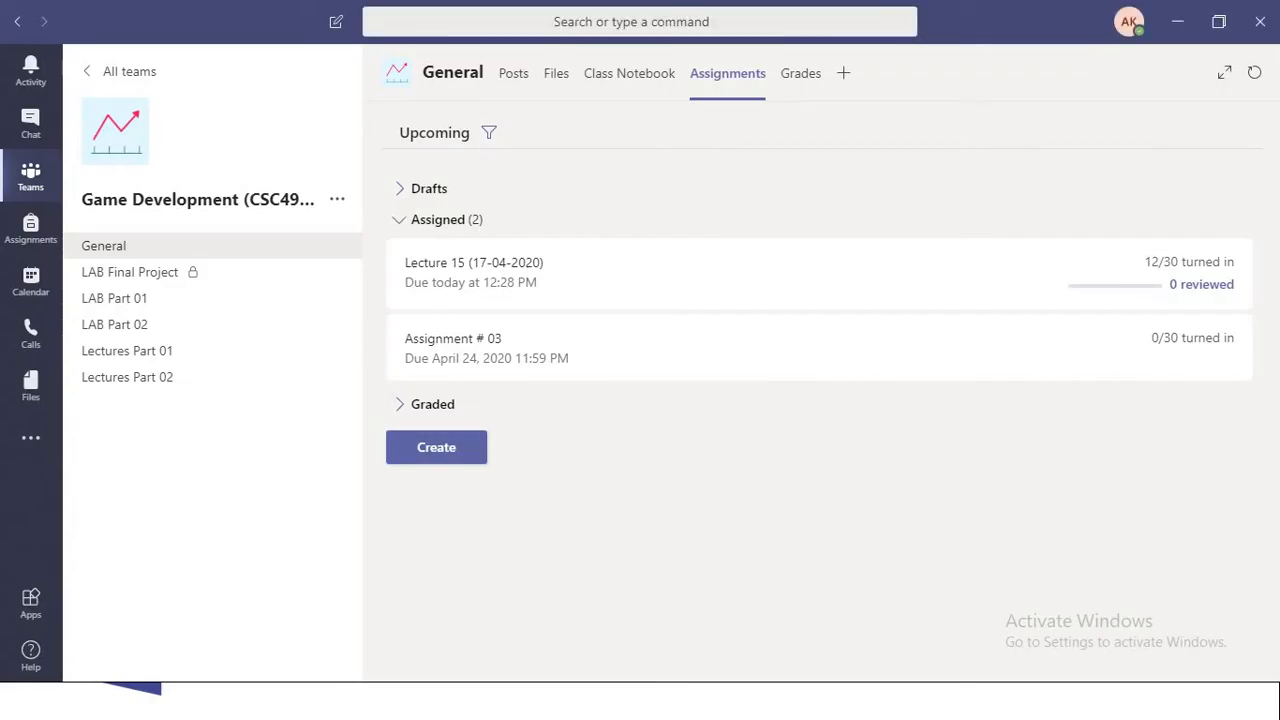
left_click(436, 447)
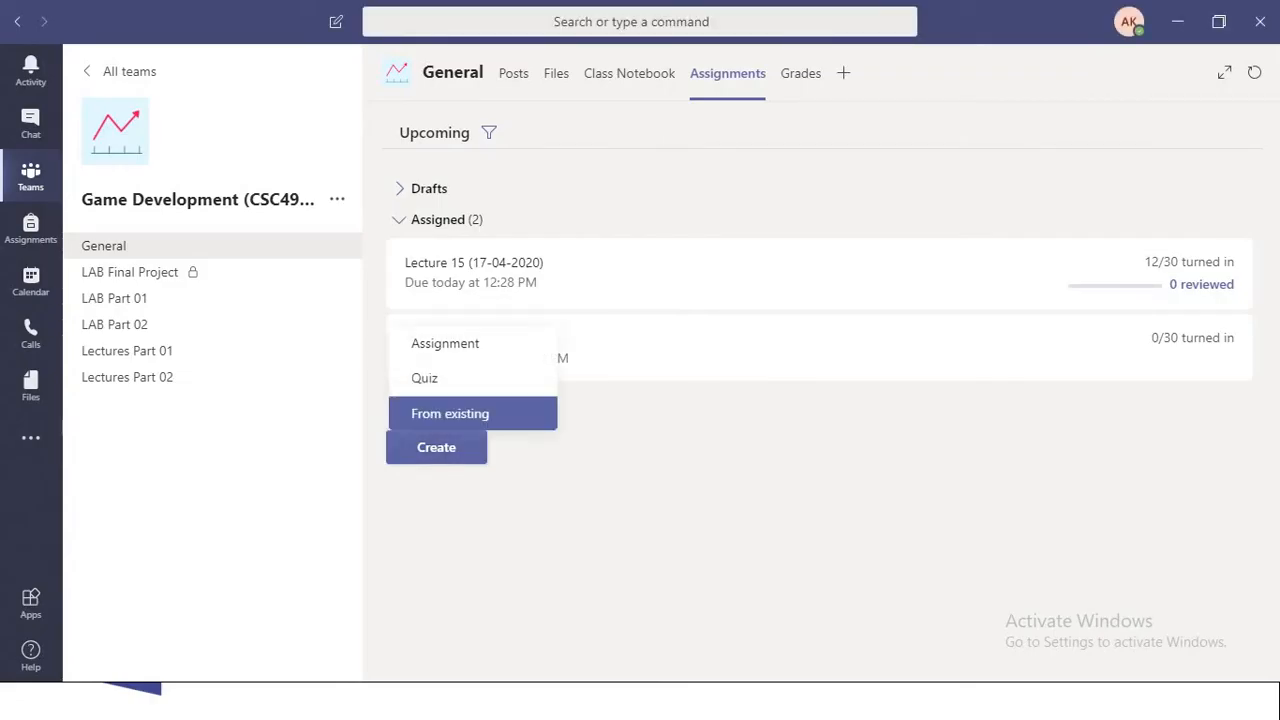
left_click(426, 377)
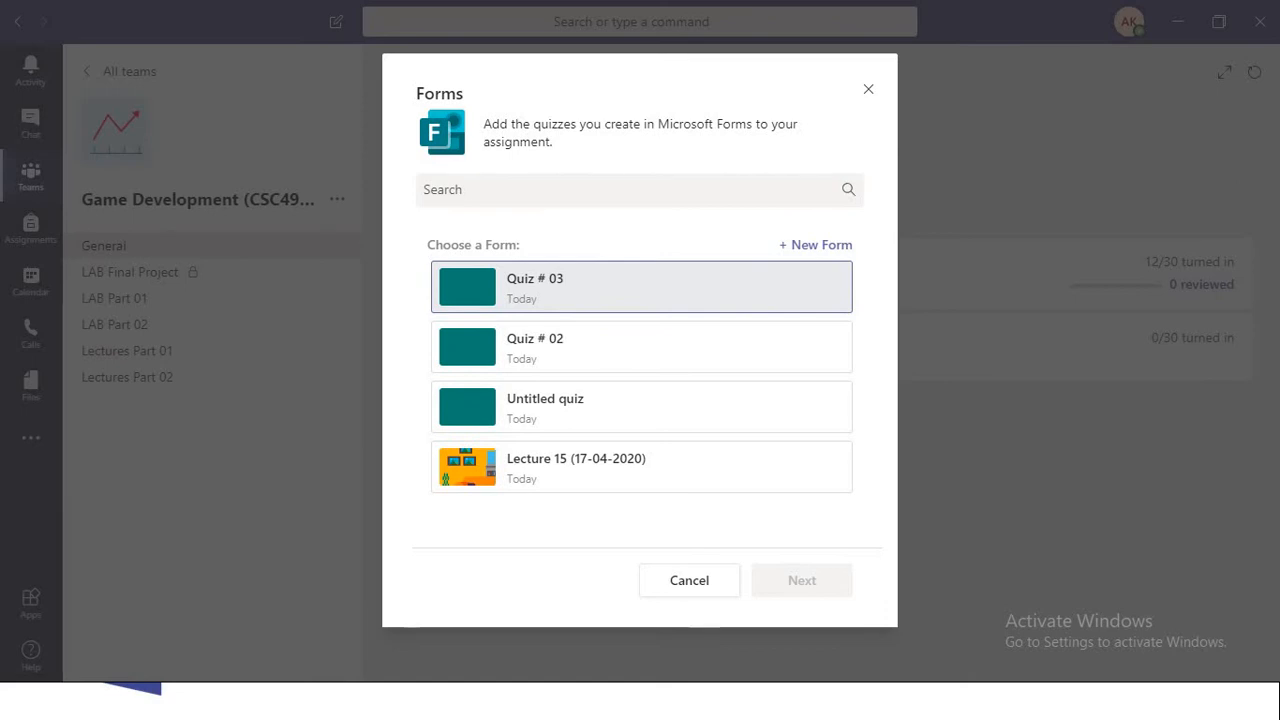
left_click(641, 287)
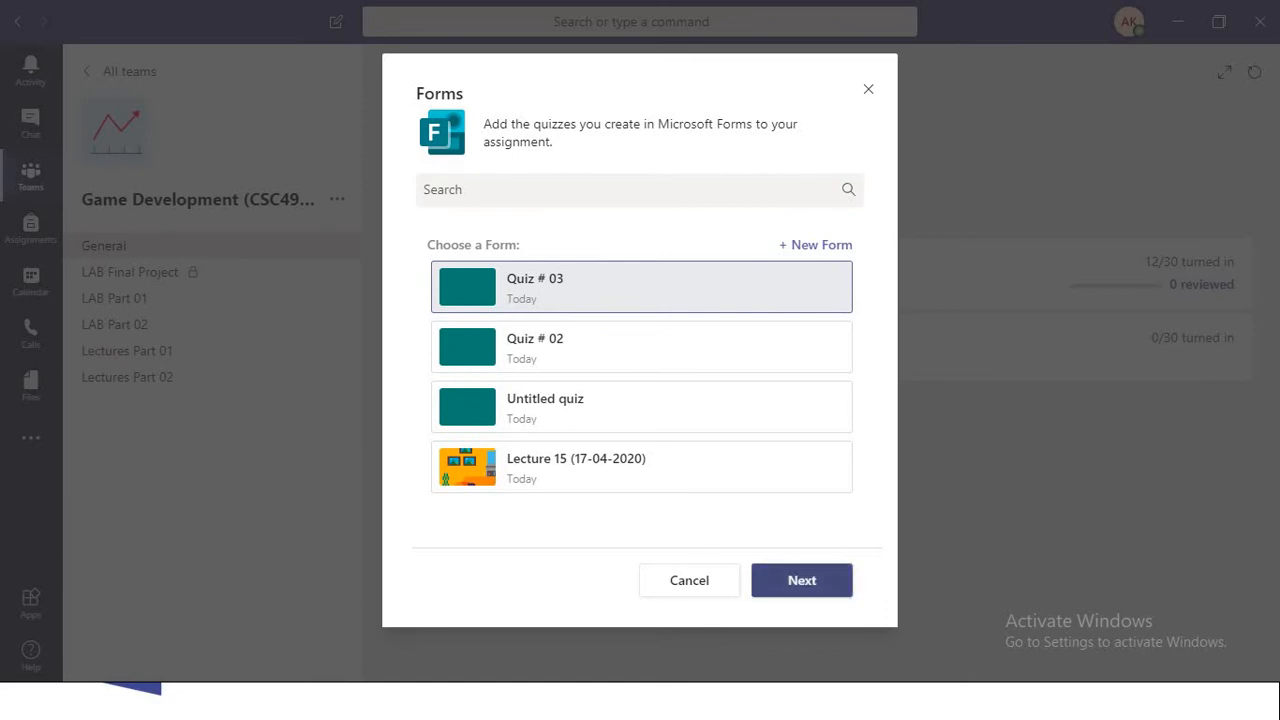
left_click(802, 580)
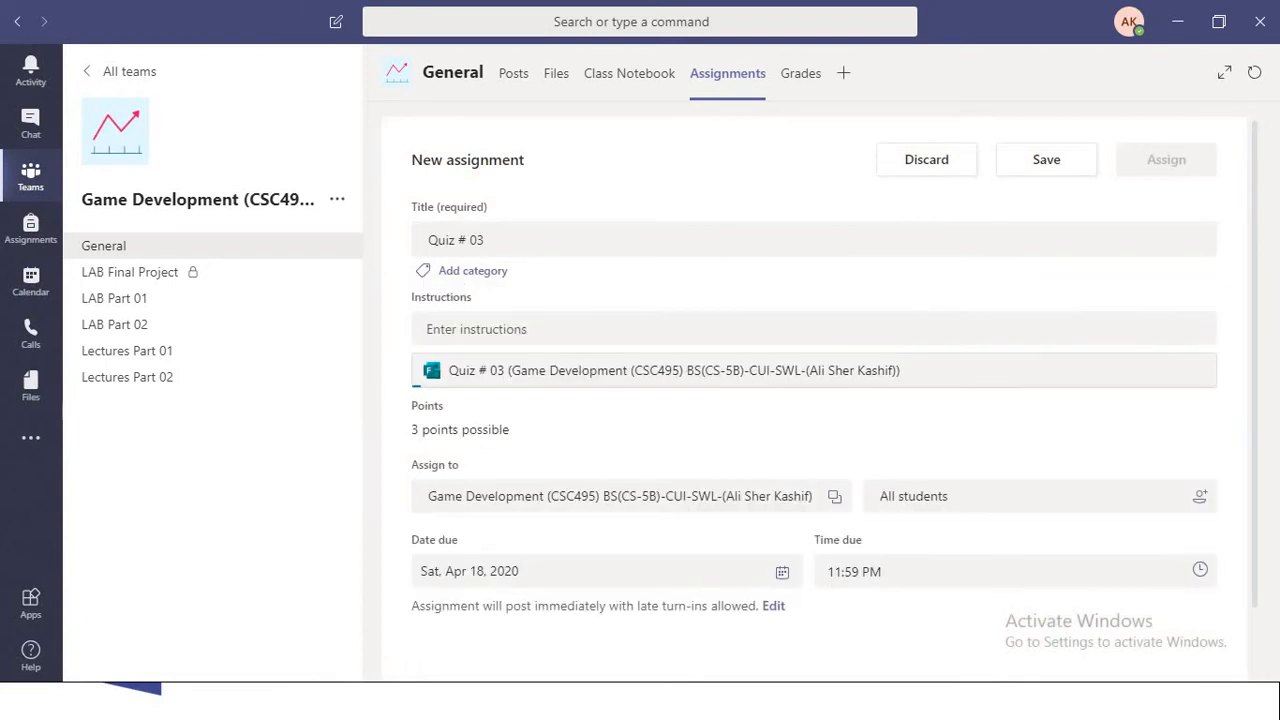
- Add the bulleted instruction "Each Question has equal marks!" to the new assignment
left_click(520, 329)
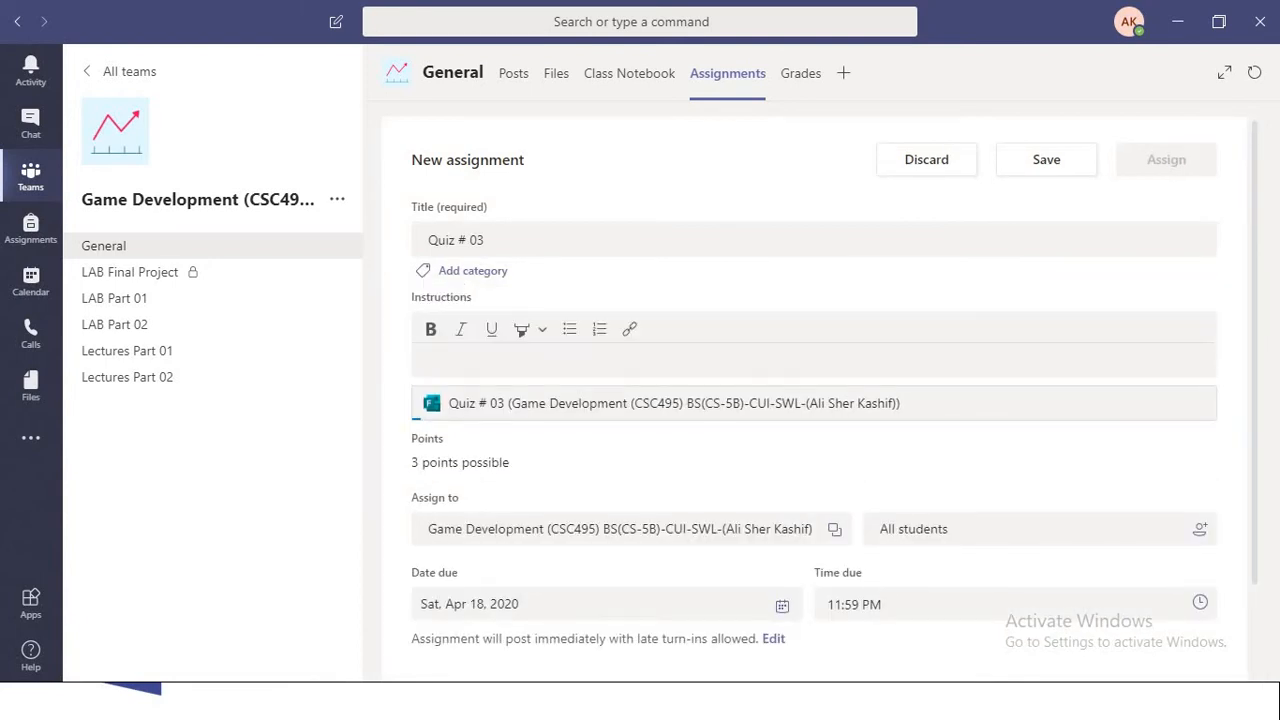
left_click(569, 329)
type("Each Questin")
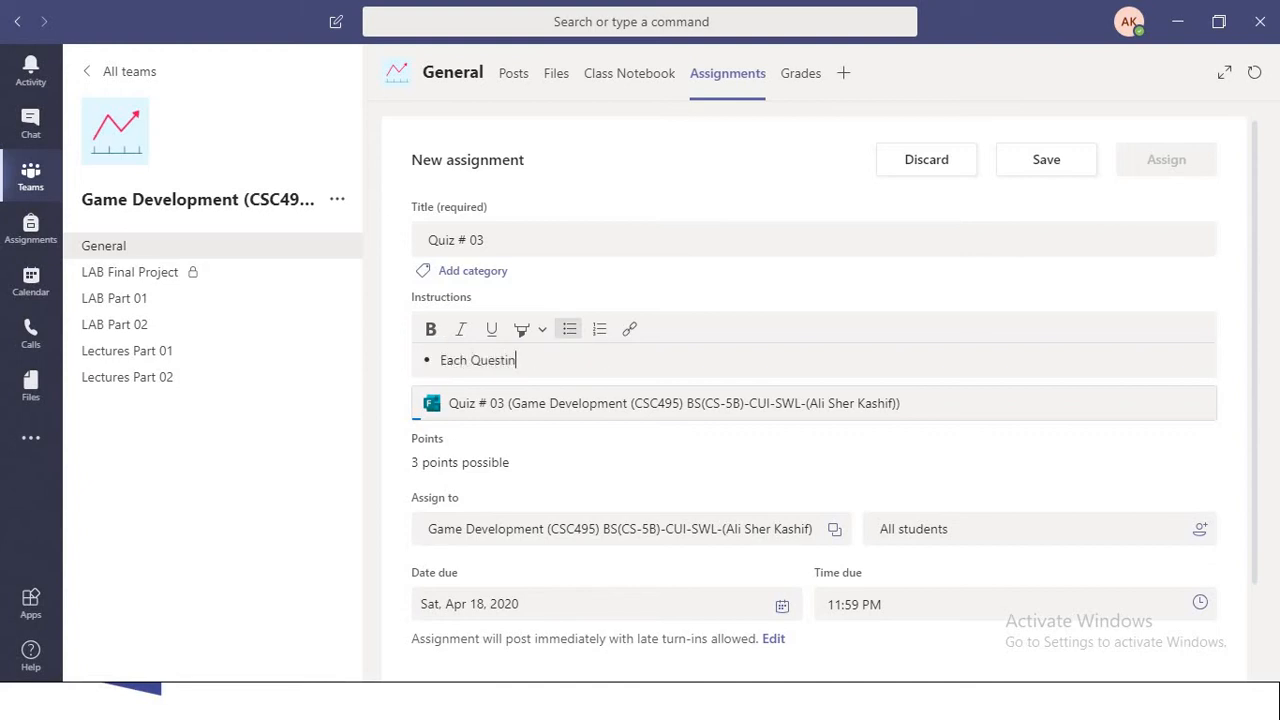
key("BackSpace")
type("on has equal ")
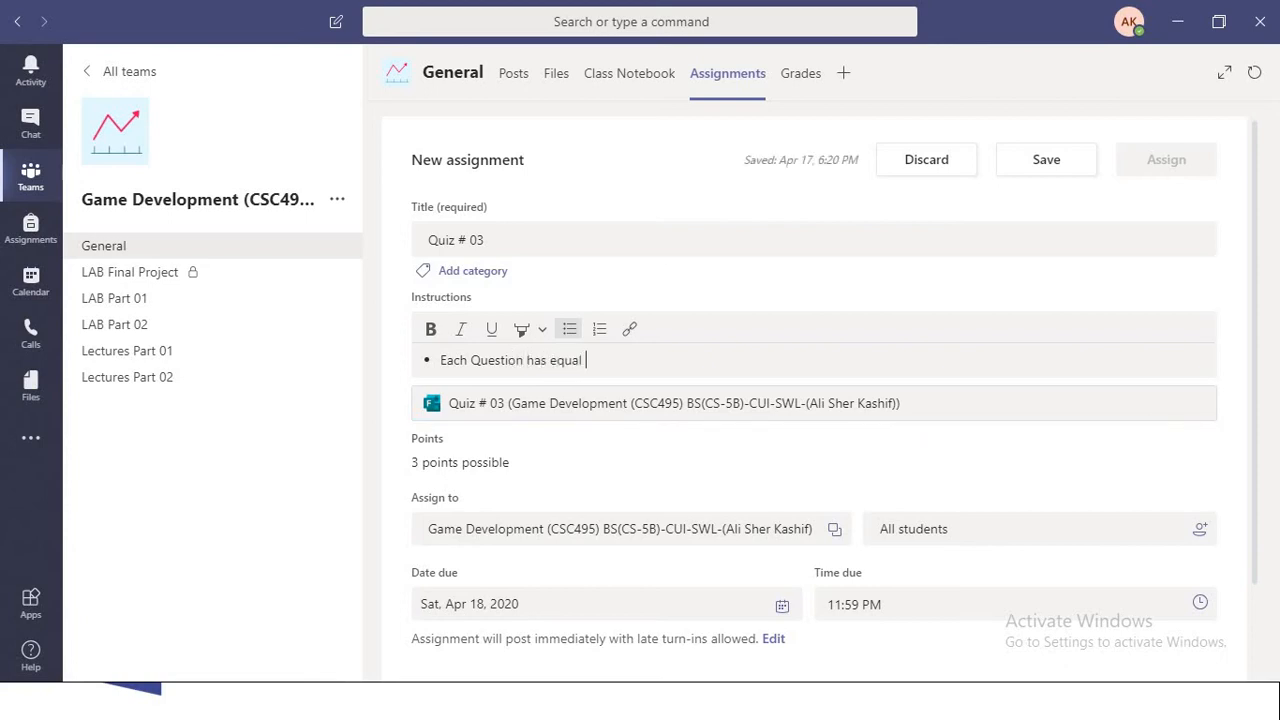
type("marks!")
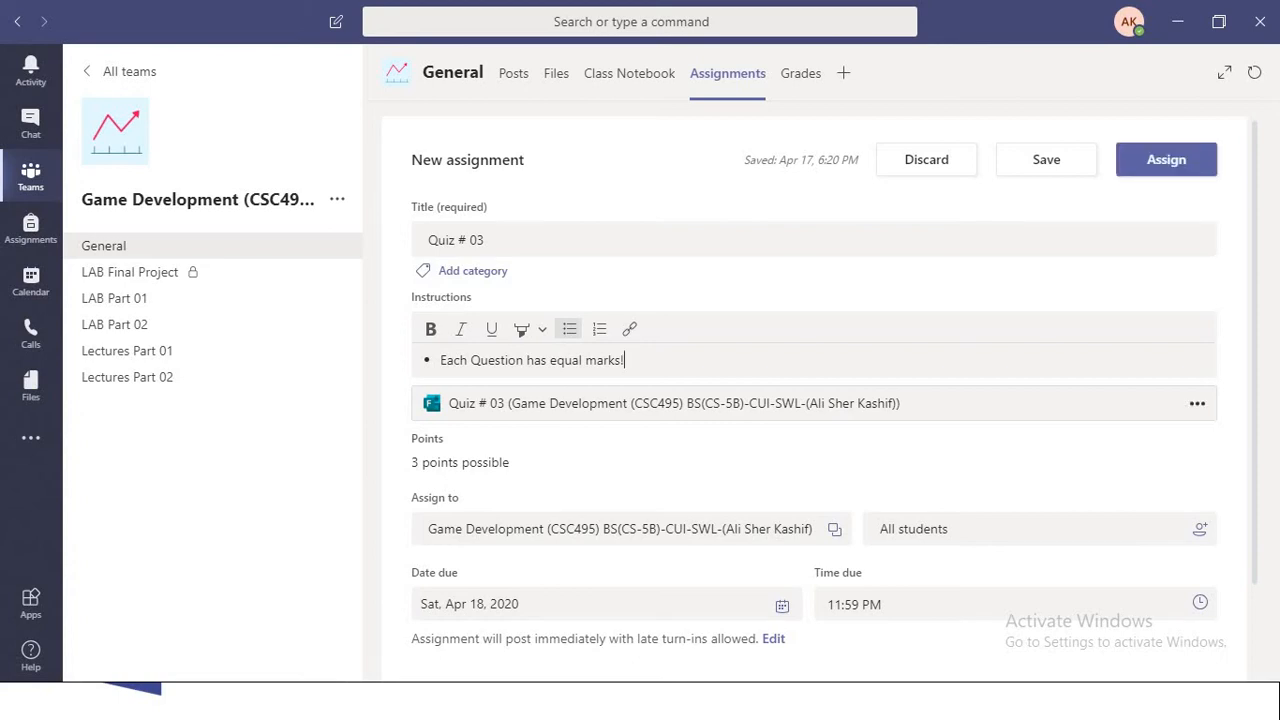
- Set the assignment's due date to Fri, Apr 17, 2020 and its due time to 6:30 PM
scroll(814, 400, "down", 2)
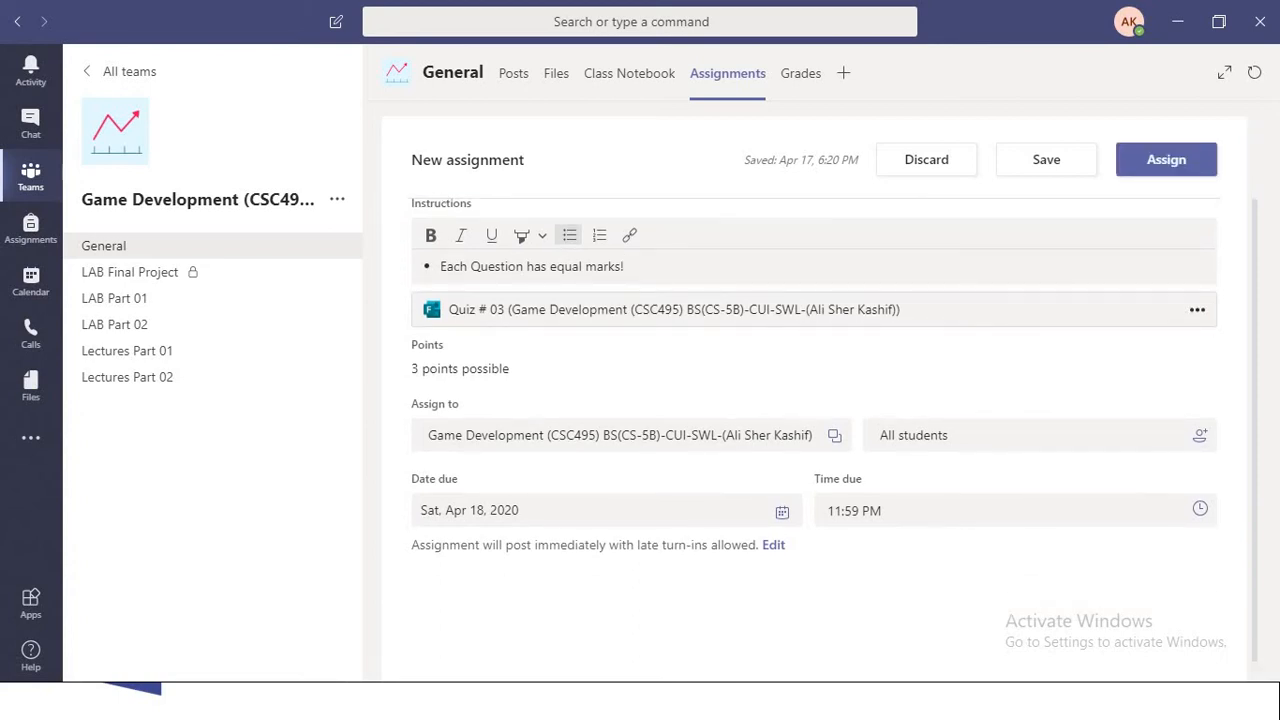
left_click(814, 610)
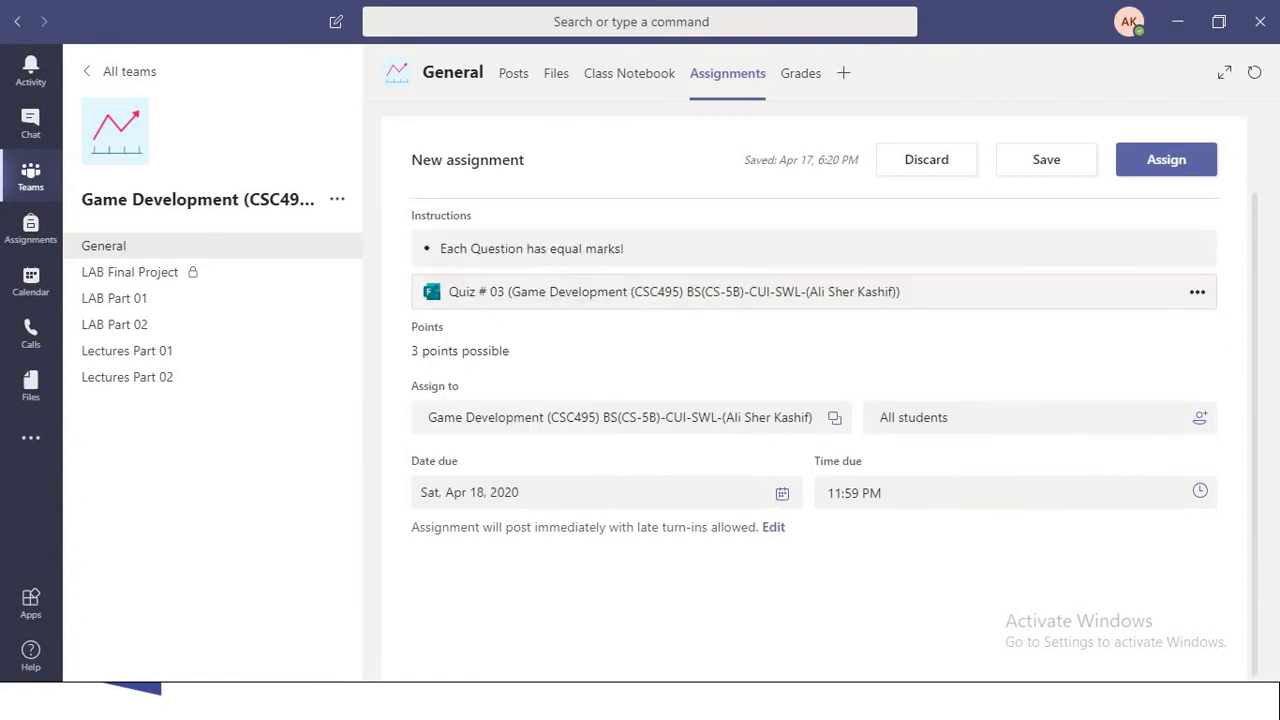
left_click(606, 493)
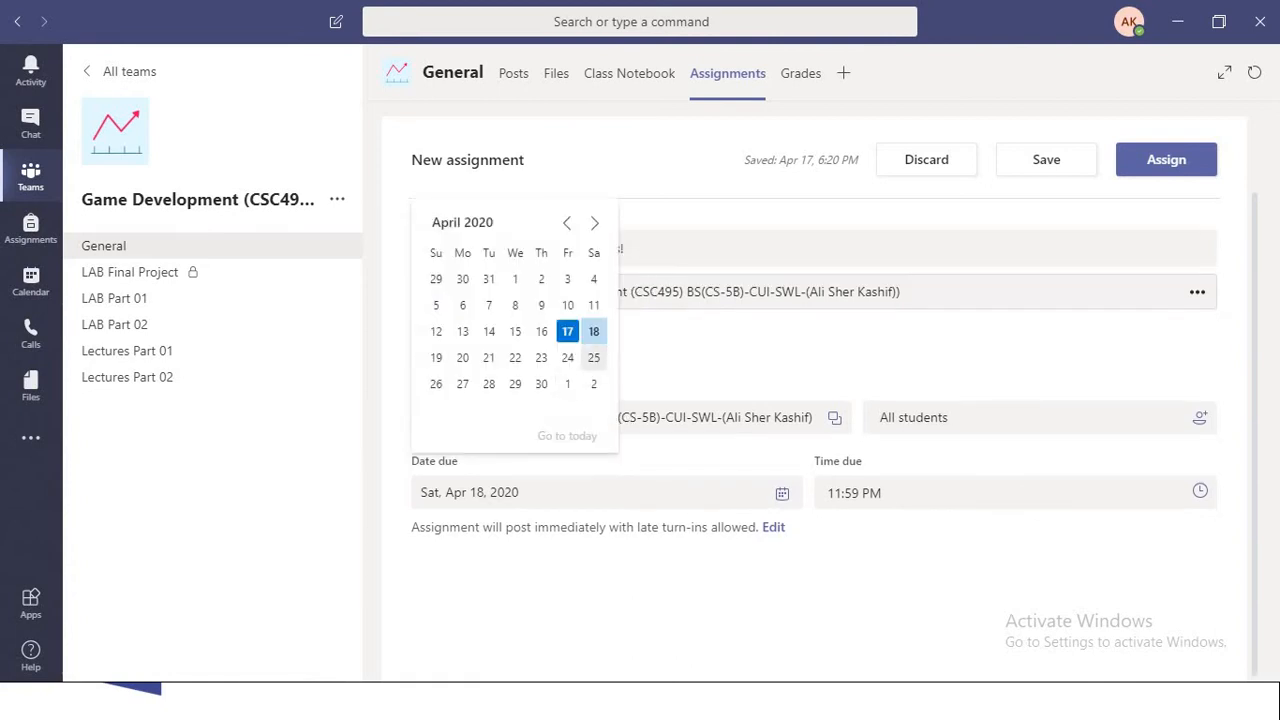
left_click(567, 331)
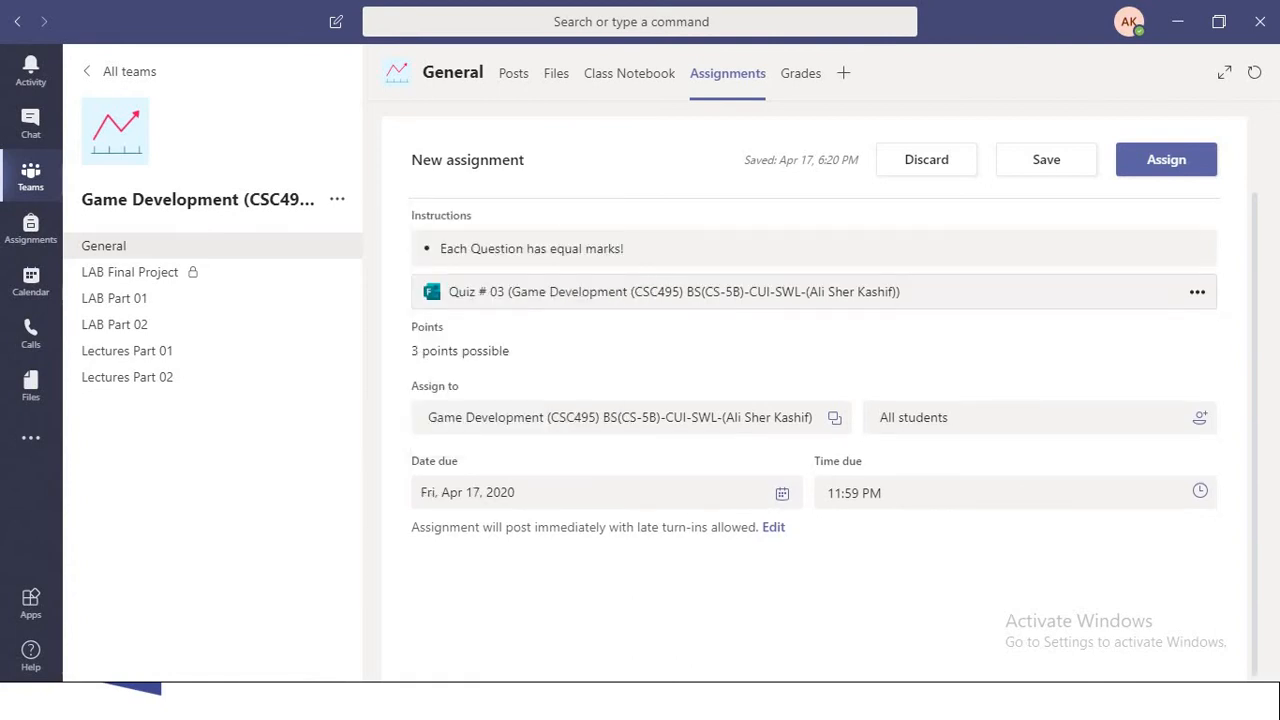
left_click(870, 493)
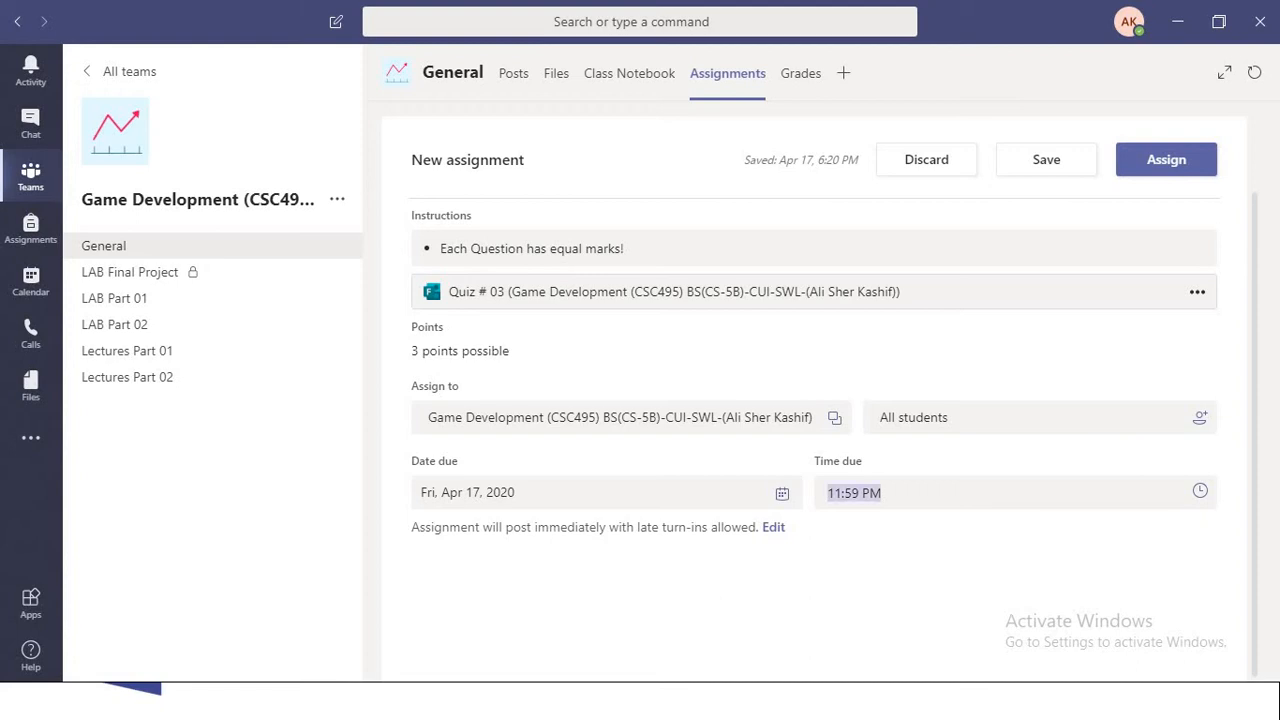
left_click(860, 492)
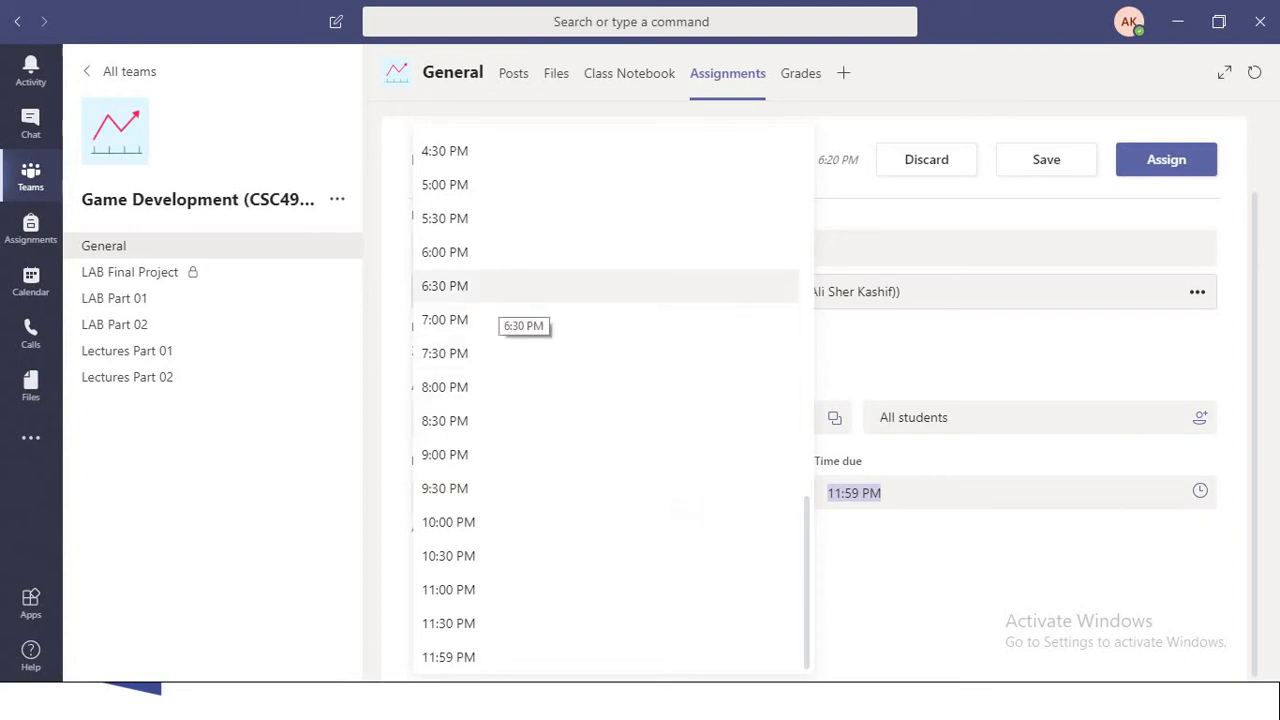
left_click(490, 295)
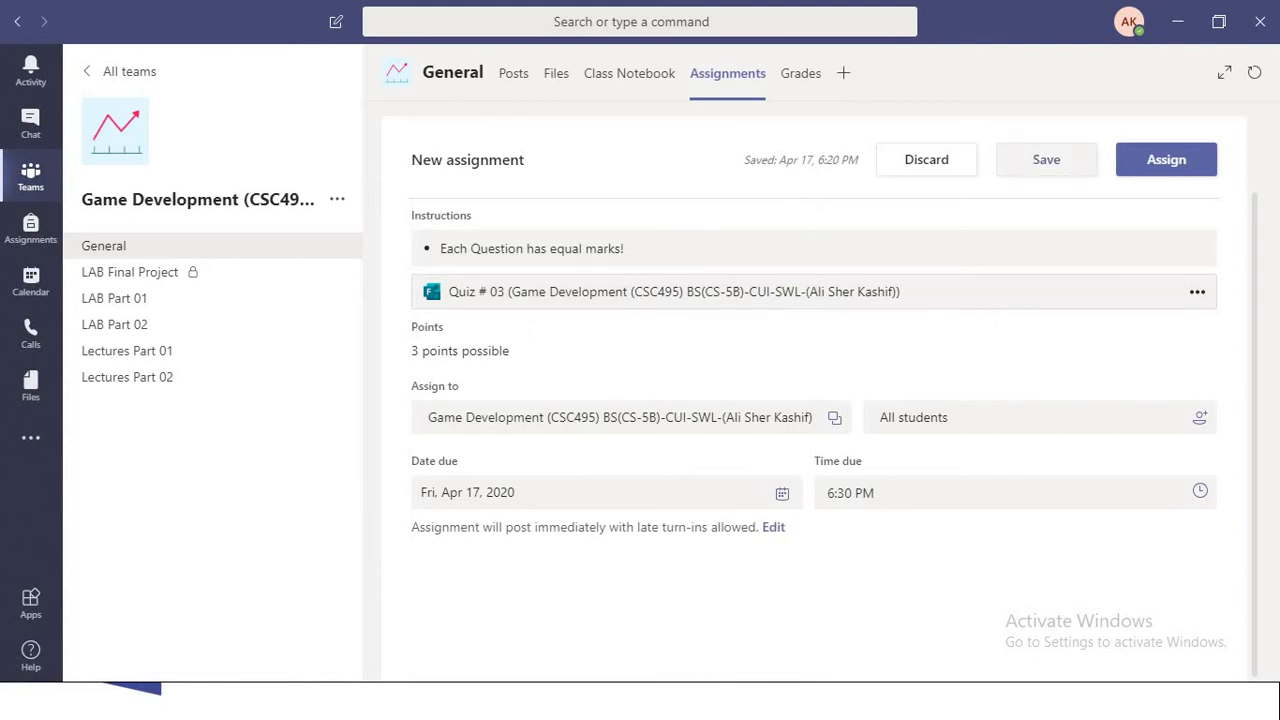
- Save the Quiz # 03 assignment as a draft, reopen it and assign it to the class
left_click(1046, 159)
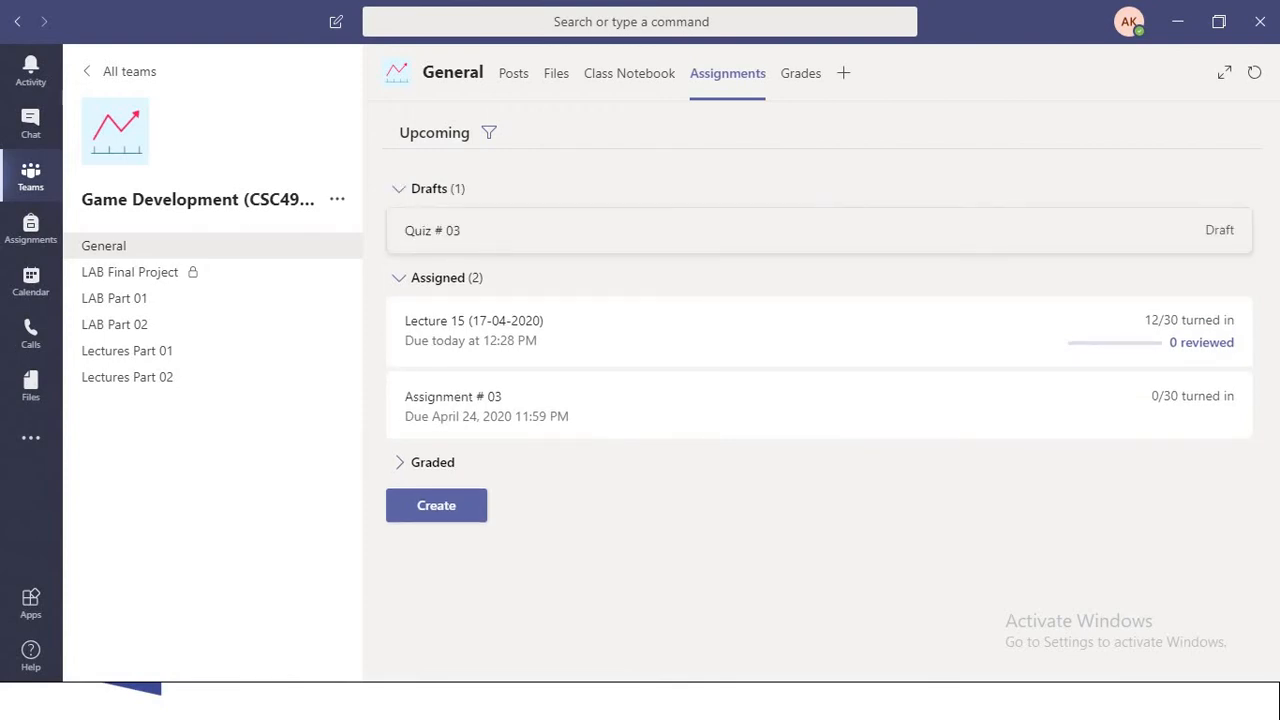
left_click(819, 231)
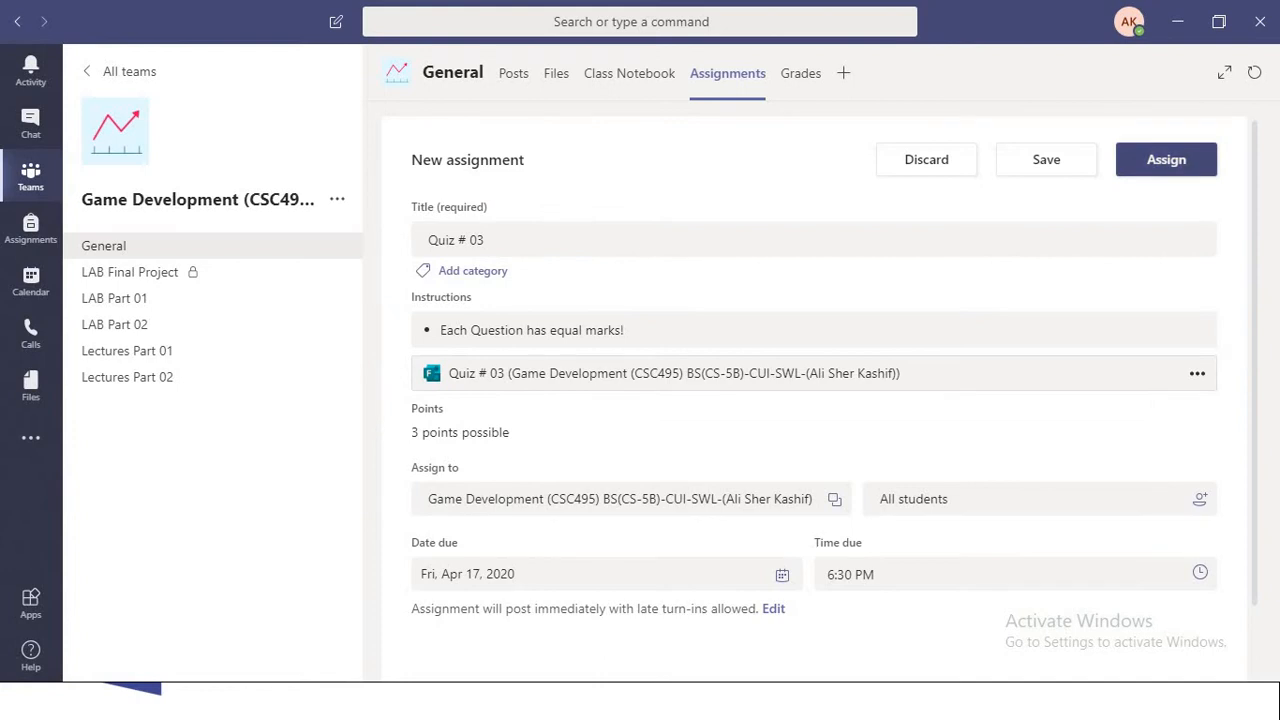
left_click(1166, 160)
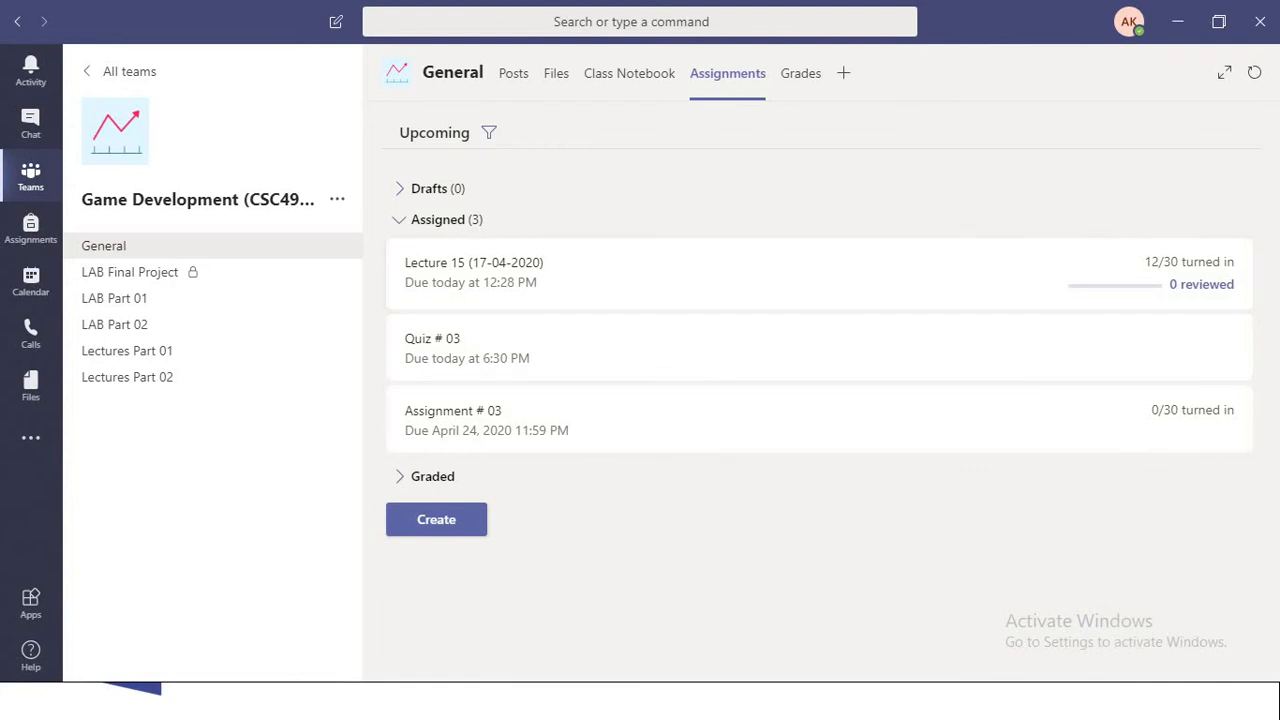
- Check the assignment drafts and the General channel's posts for Quiz # 03, and return to the assignments list
left_click(400, 189)
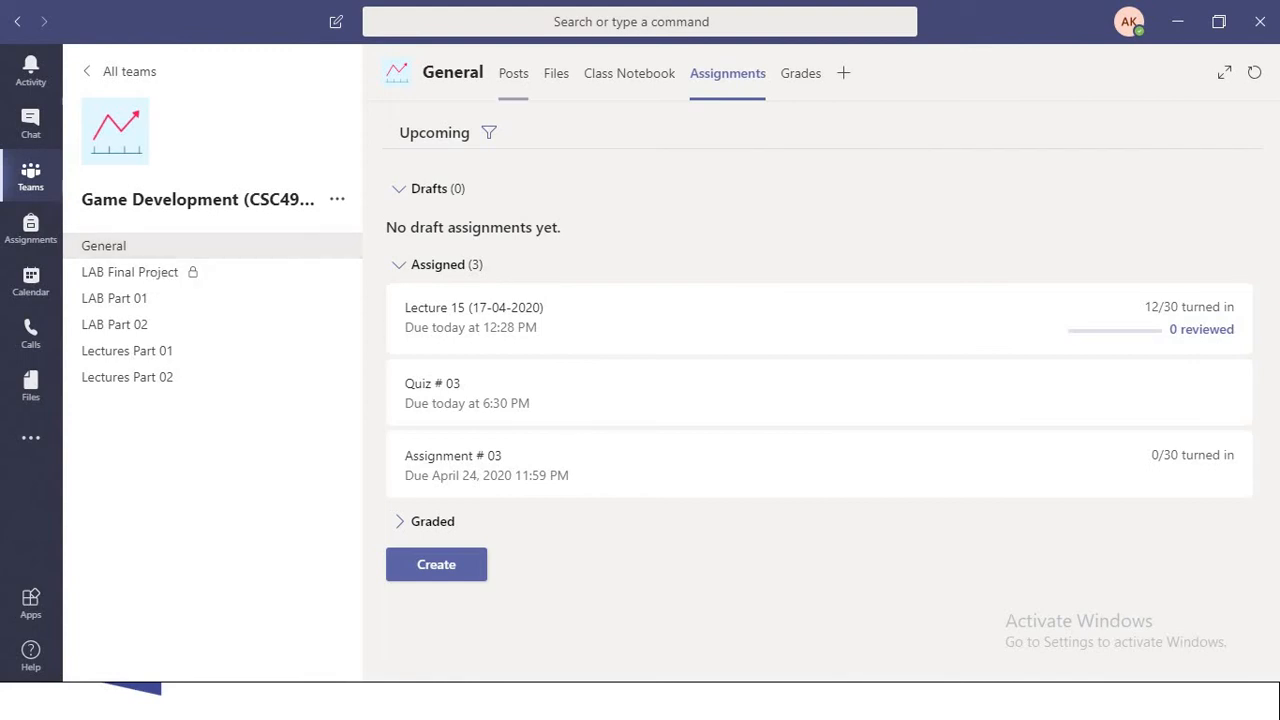
left_click(513, 73)
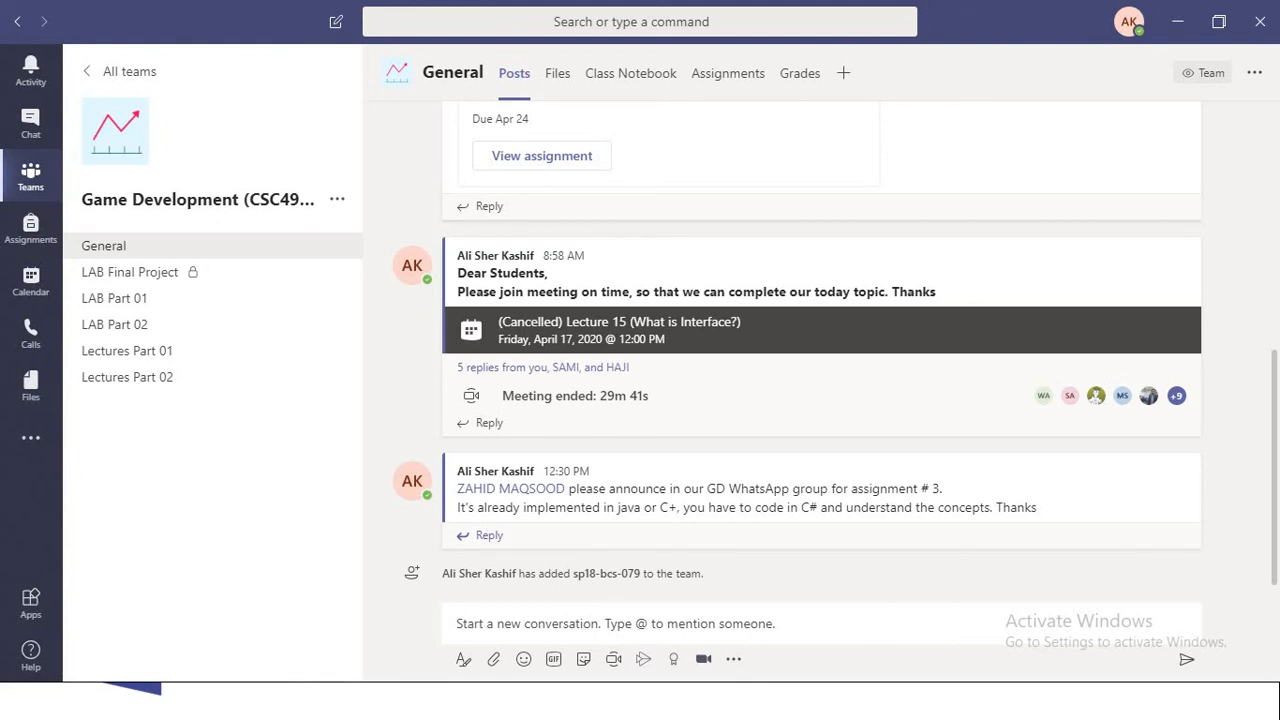
scroll(821, 350, "up", 3)
scroll(821, 350, "down", 3)
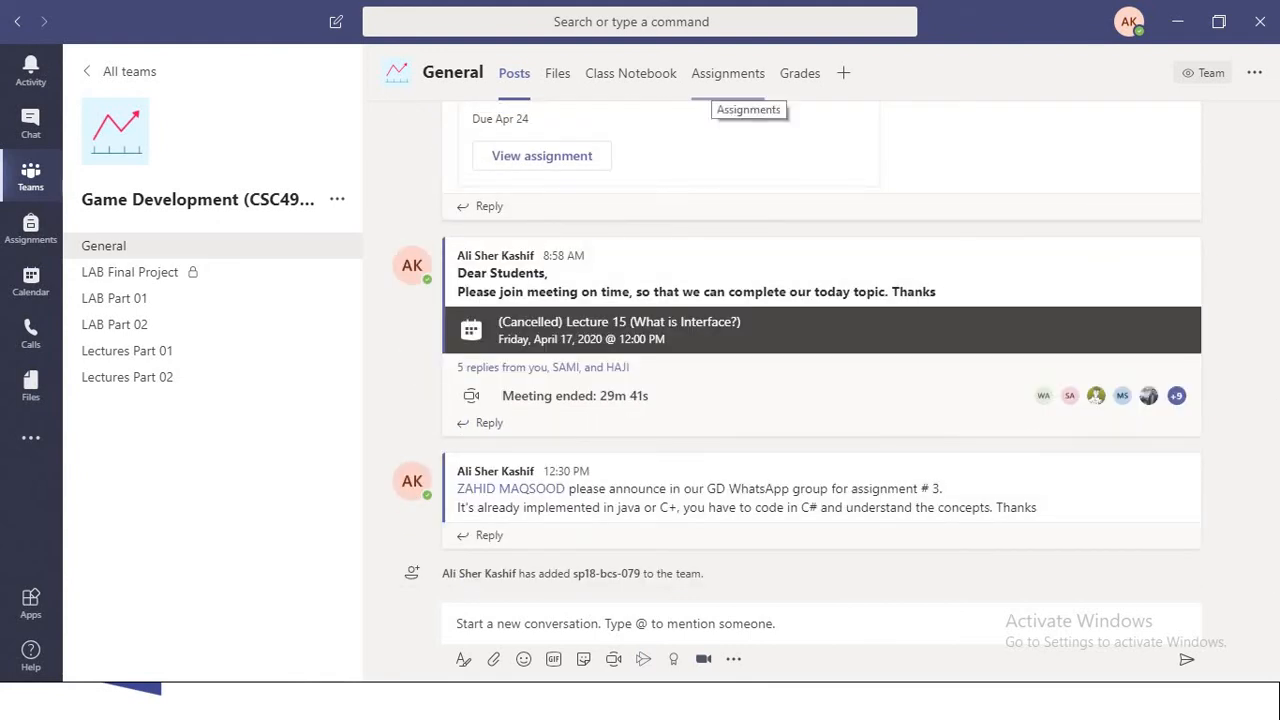
left_click(728, 73)
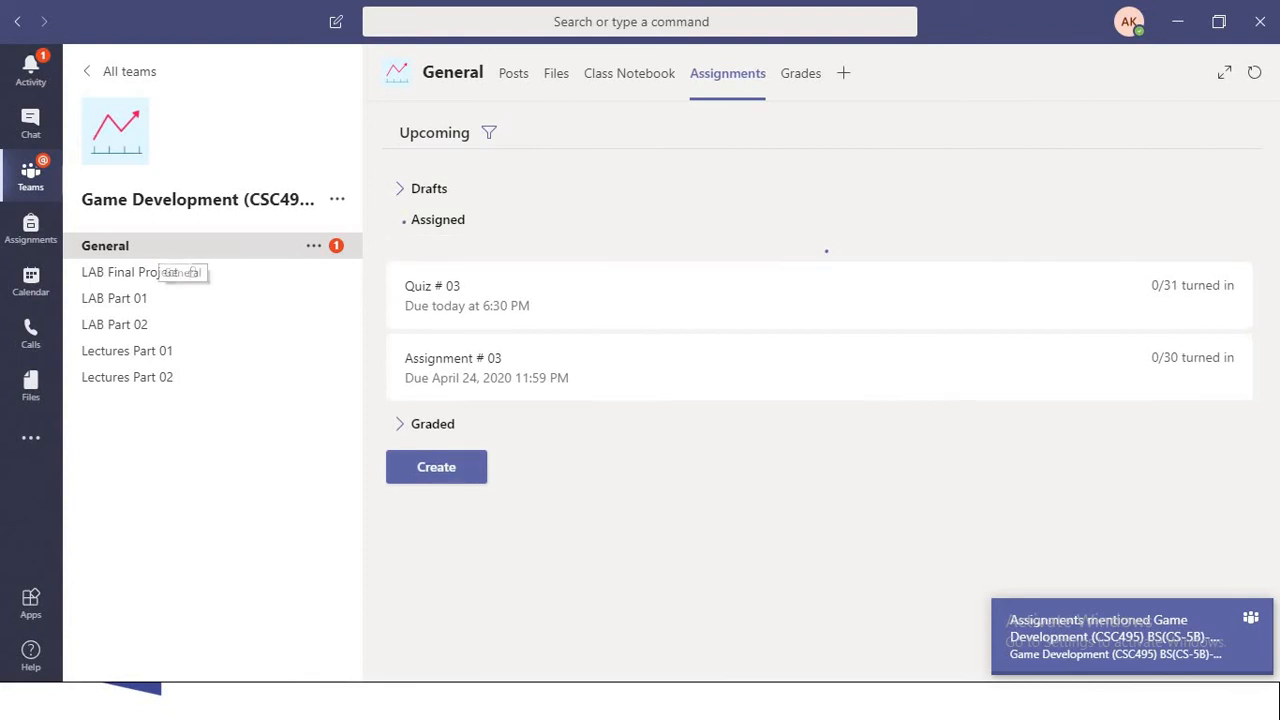
- Open Quiz # 03 from its post in the General channel and review the students' turn-in statuses
left_click(105, 245)
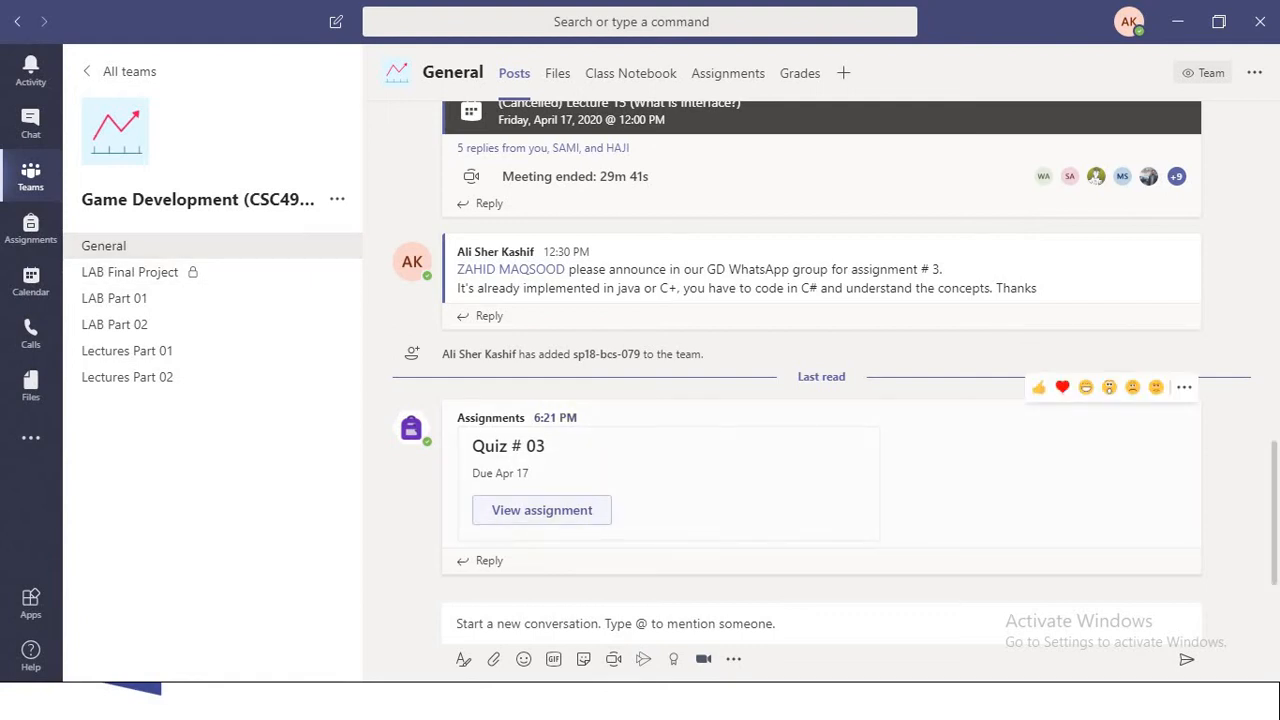
left_click(542, 510)
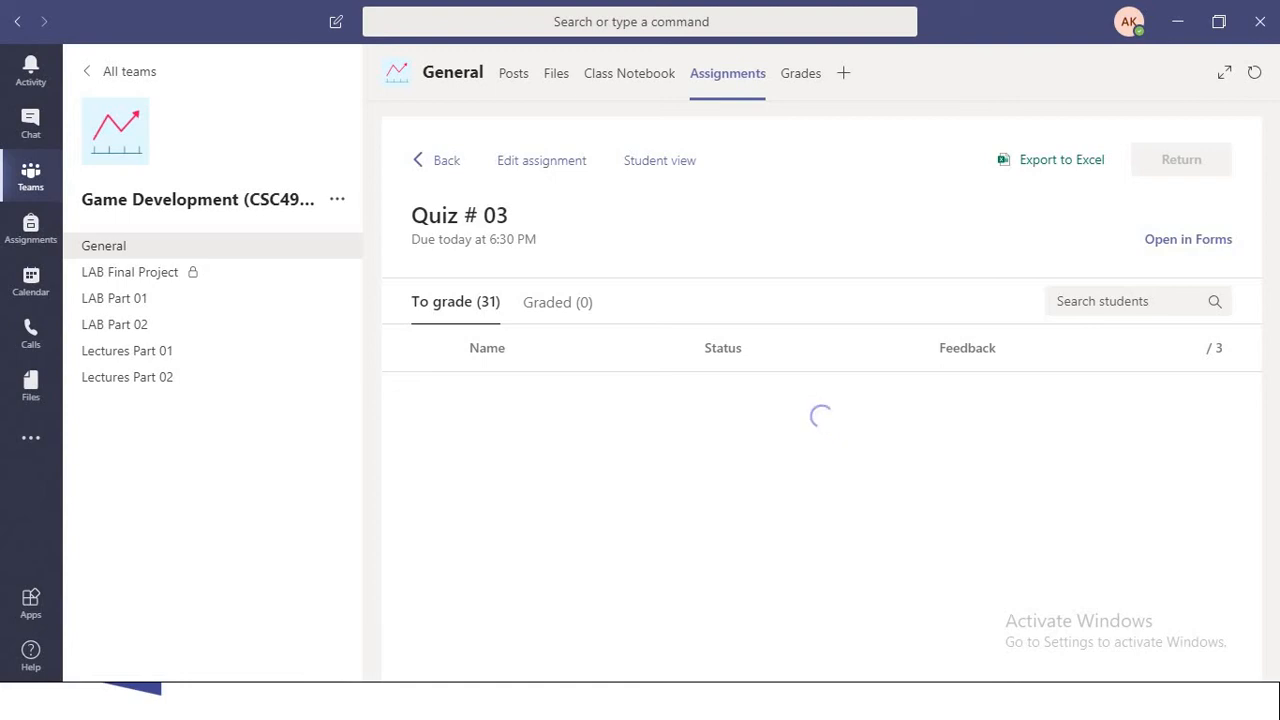
scroll(1197, 637, "down", 2)
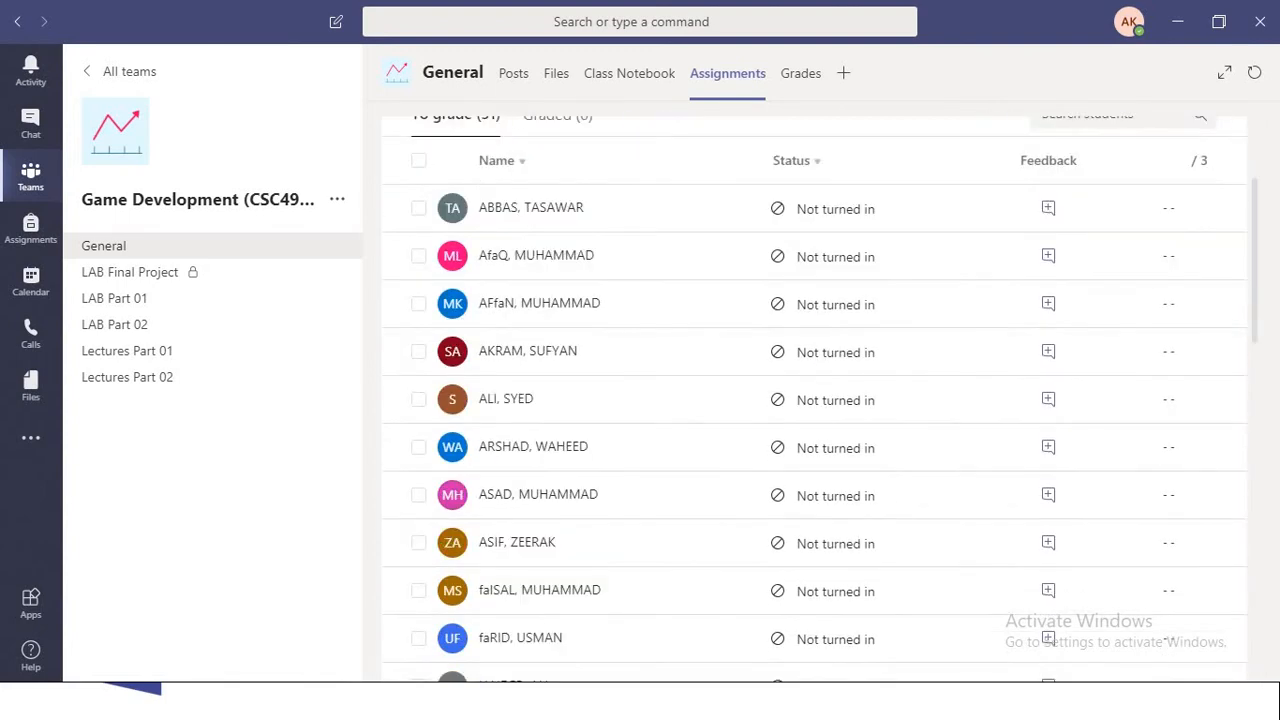
- Finish reviewing the student list for Quiz # 03, and check the instructions, points and due time in its student view
scroll(1197, 637, "down", 15)
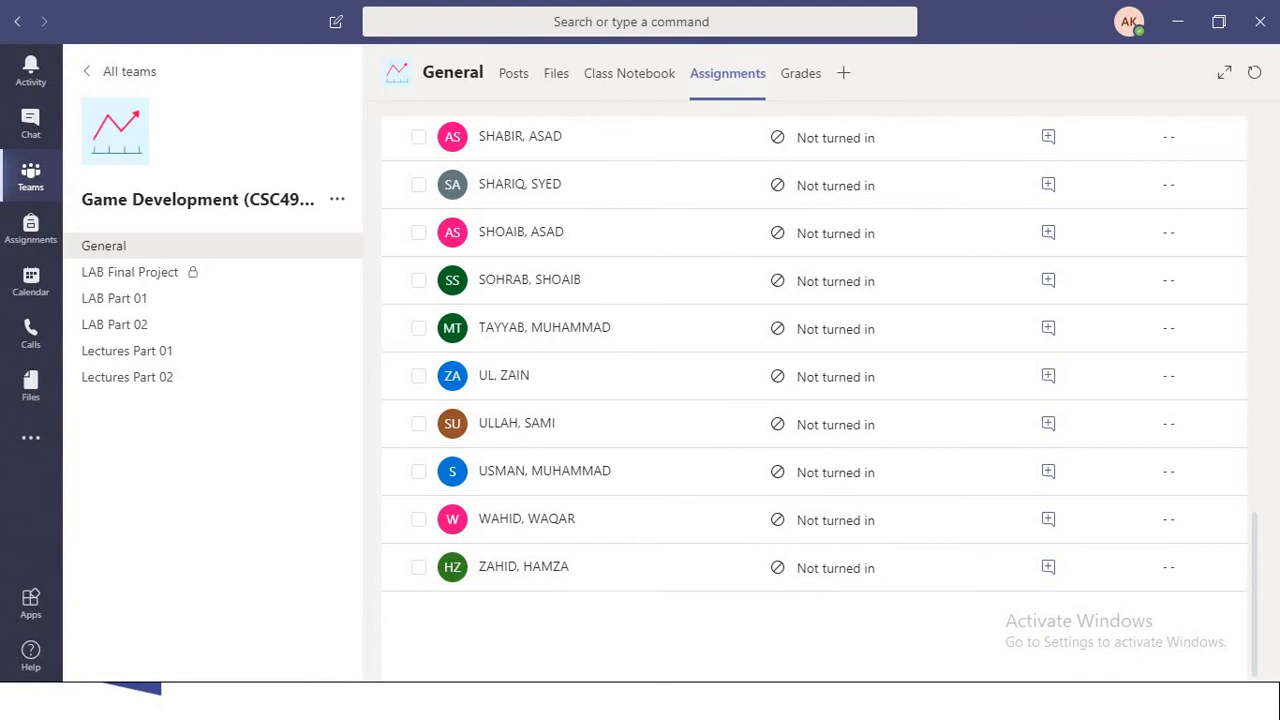
scroll(1048, 636, "up", 15)
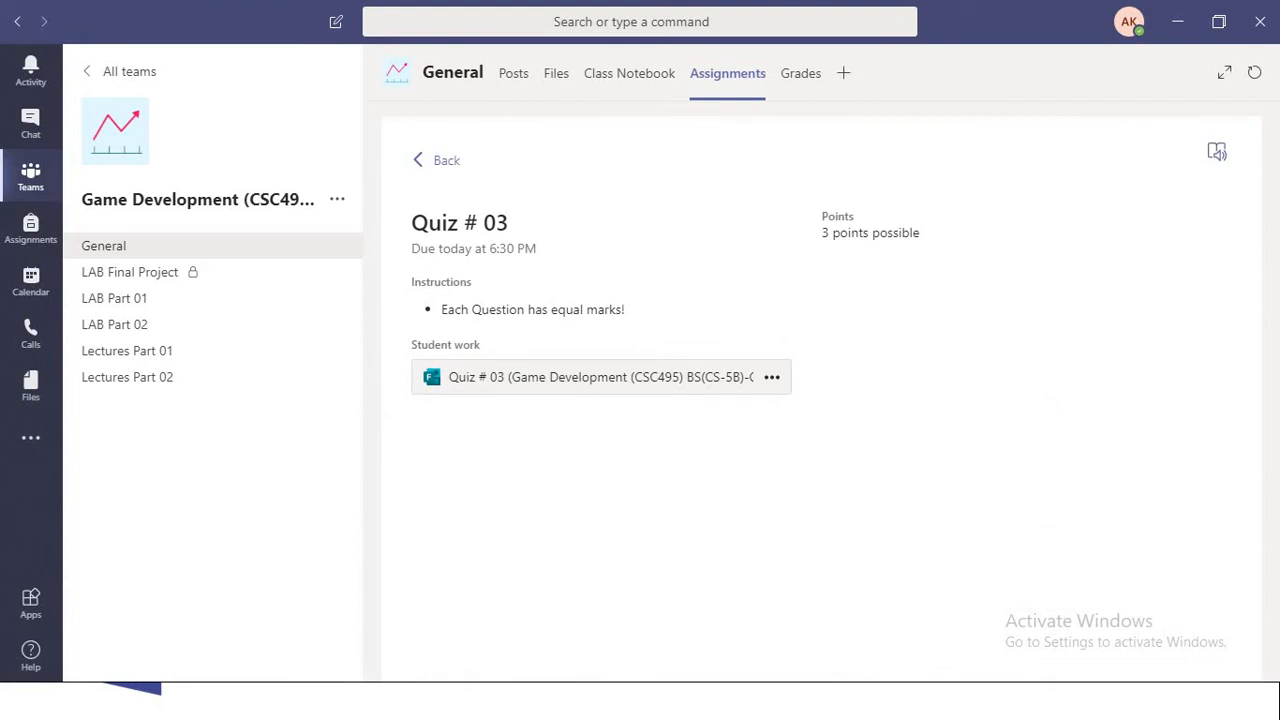
left_click_drag(441, 310, 606, 310)
left_click_drag(822, 233, 920, 233)
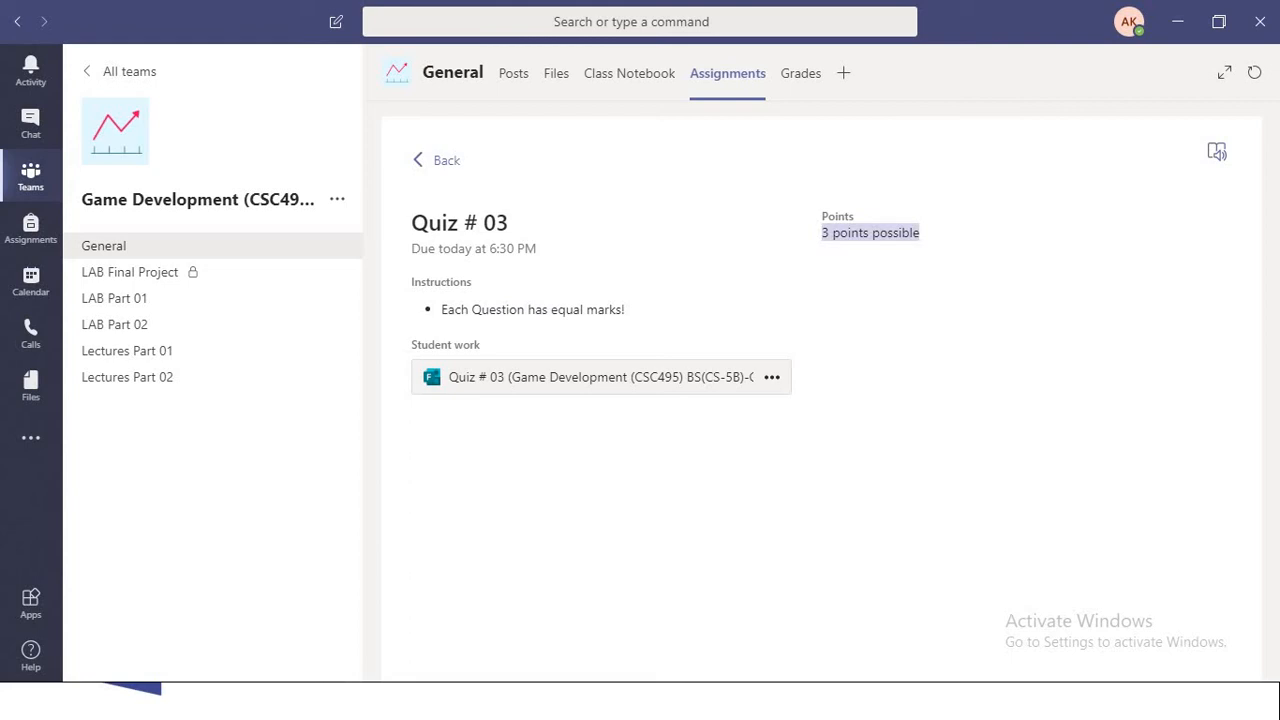
left_click_drag(438, 248, 536, 248)
left_click(548, 250)
left_click(544, 250)
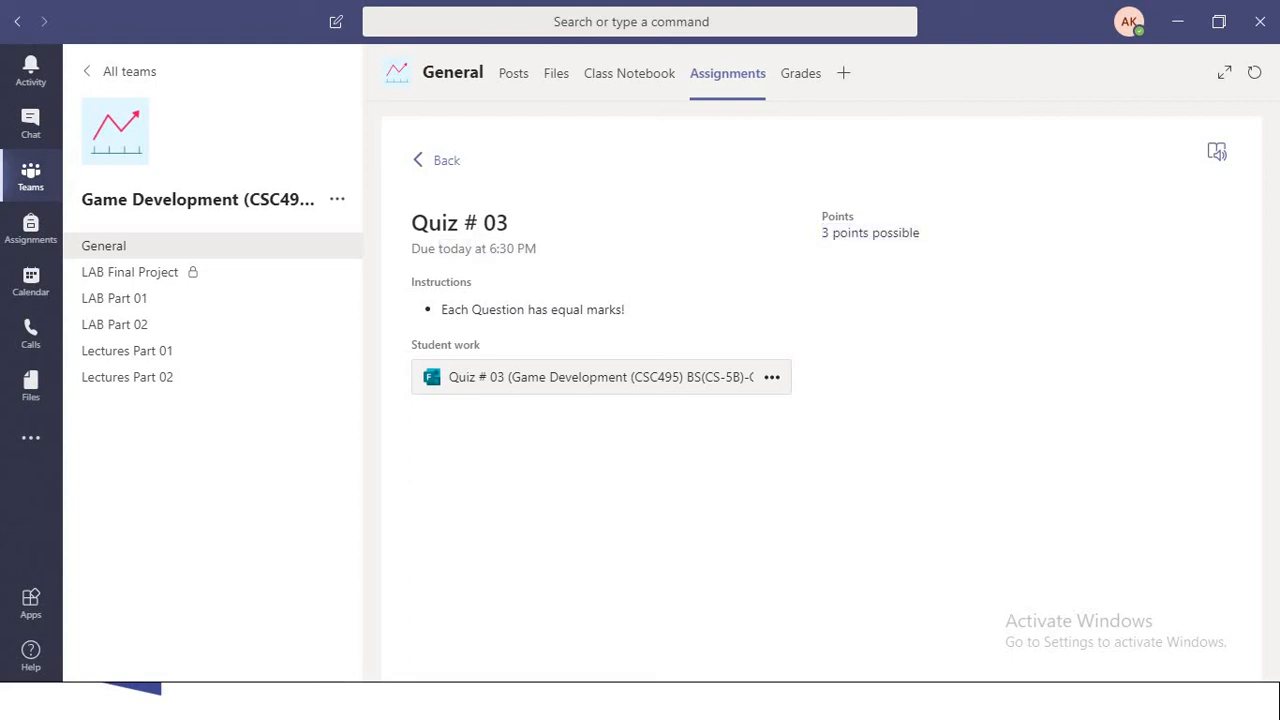
- Open the Quiz # 03 form and answer its questions with Abstract Class, "Multiple Inheritance" and 2
left_click(600, 377)
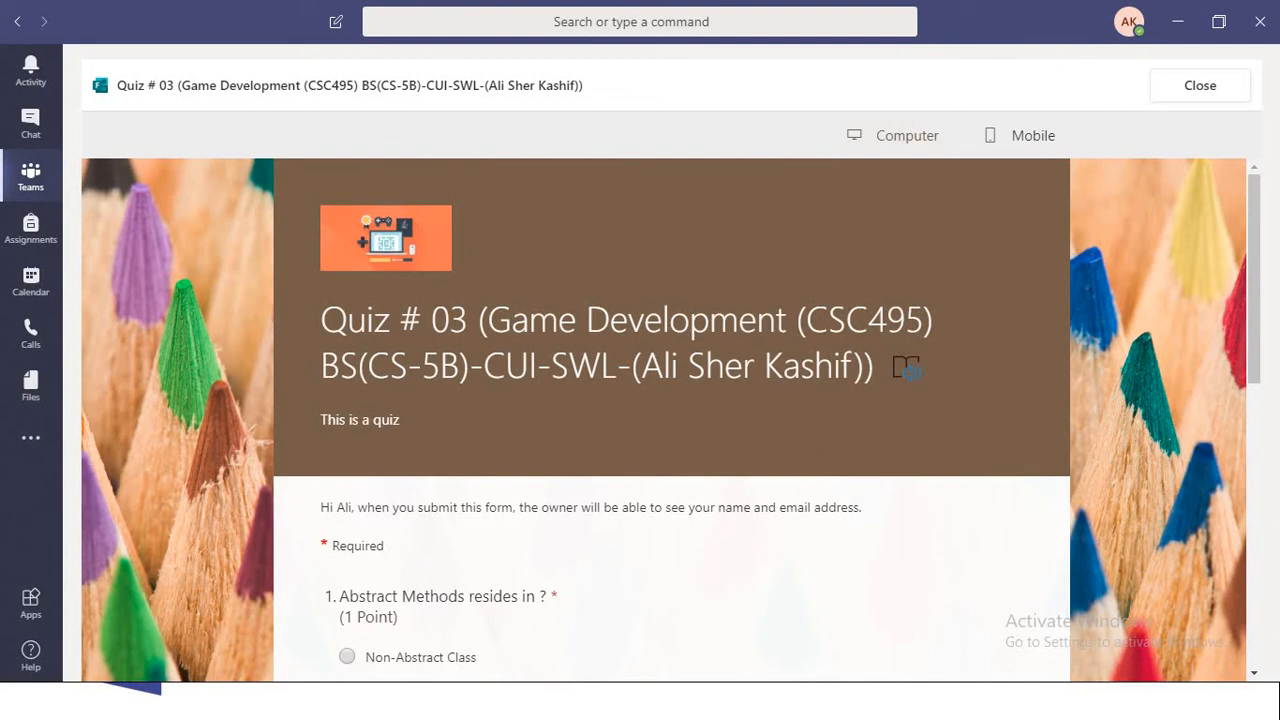
scroll(908, 370, "down", 5)
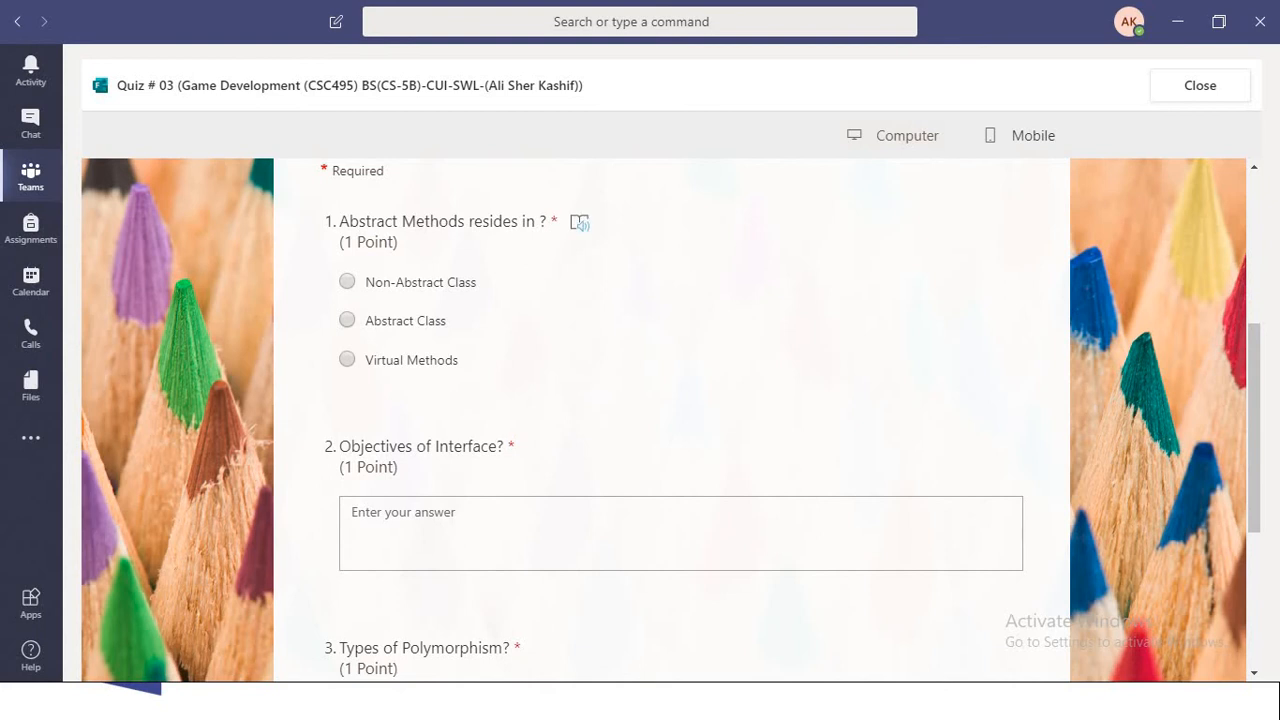
left_click(347, 320)
scroll(347, 320, "down", 2)
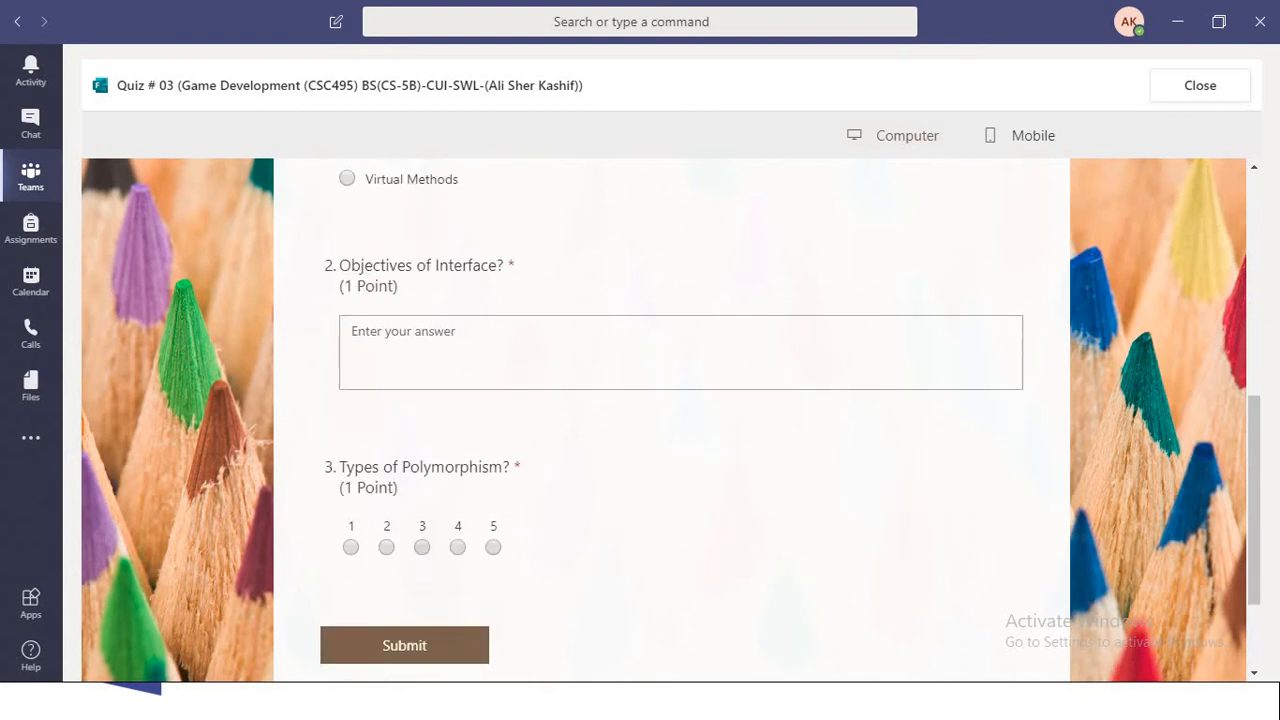
left_click(352, 325)
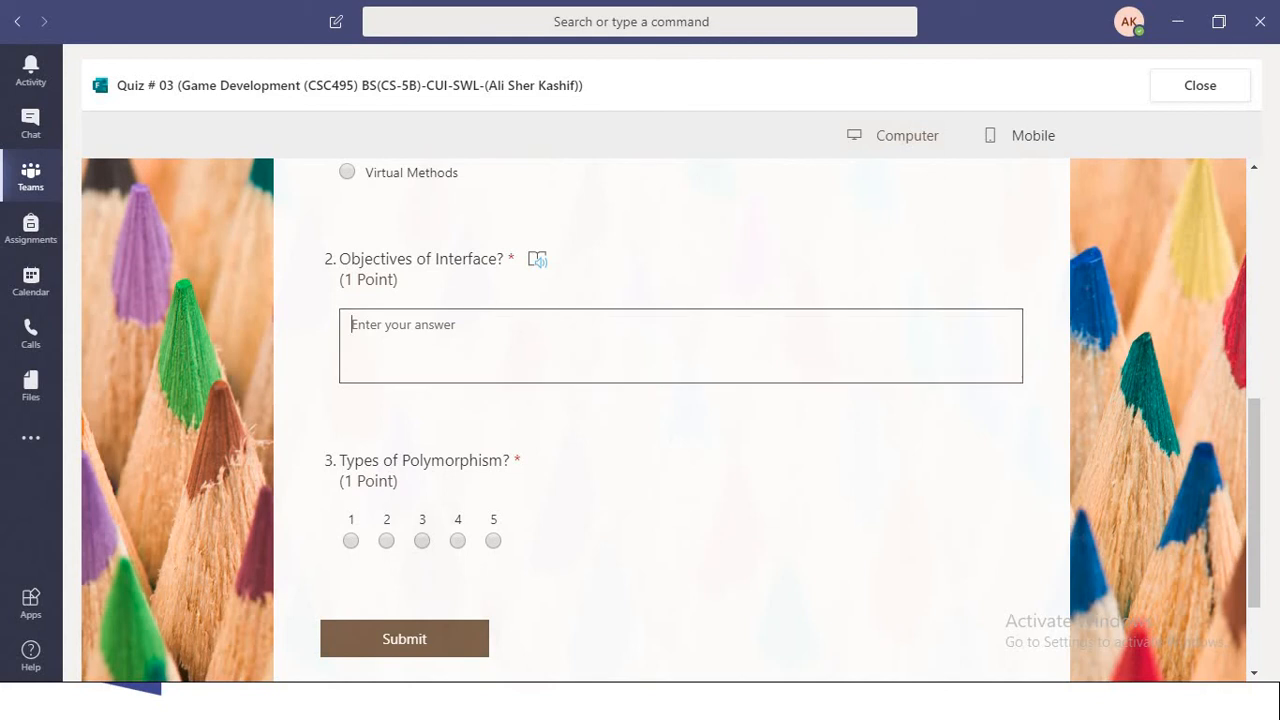
type("Multip")
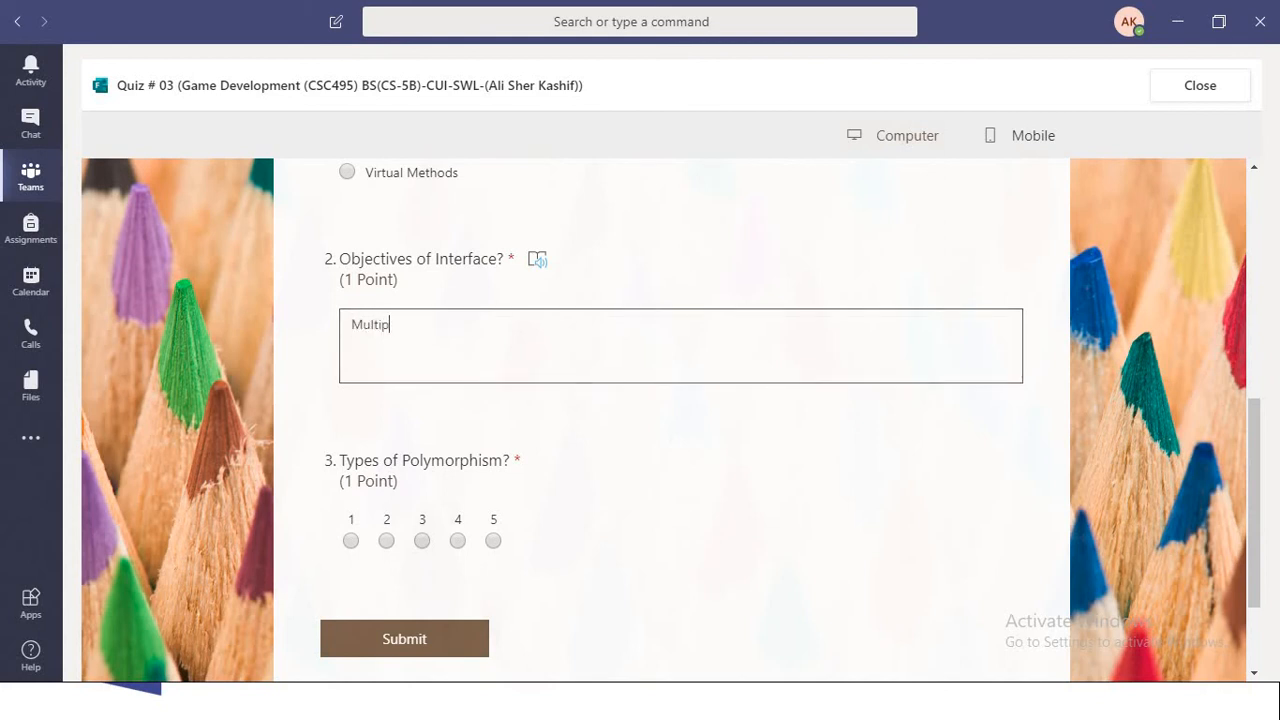
type("le Inheritance")
left_click(387, 541)
scroll(387, 541, "down", 2)
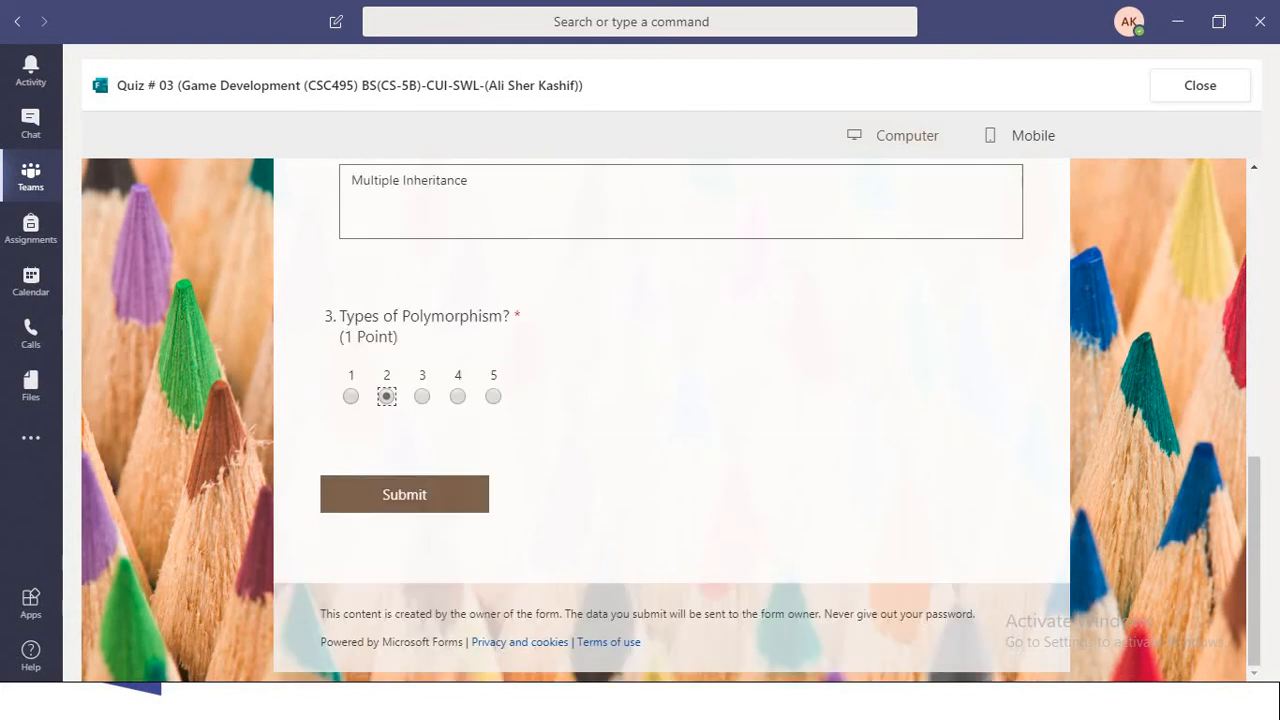
- Preview the answered quiz in the mobile layout and return to the computer layout
key("Tab")
key("Tab")
key("Return")
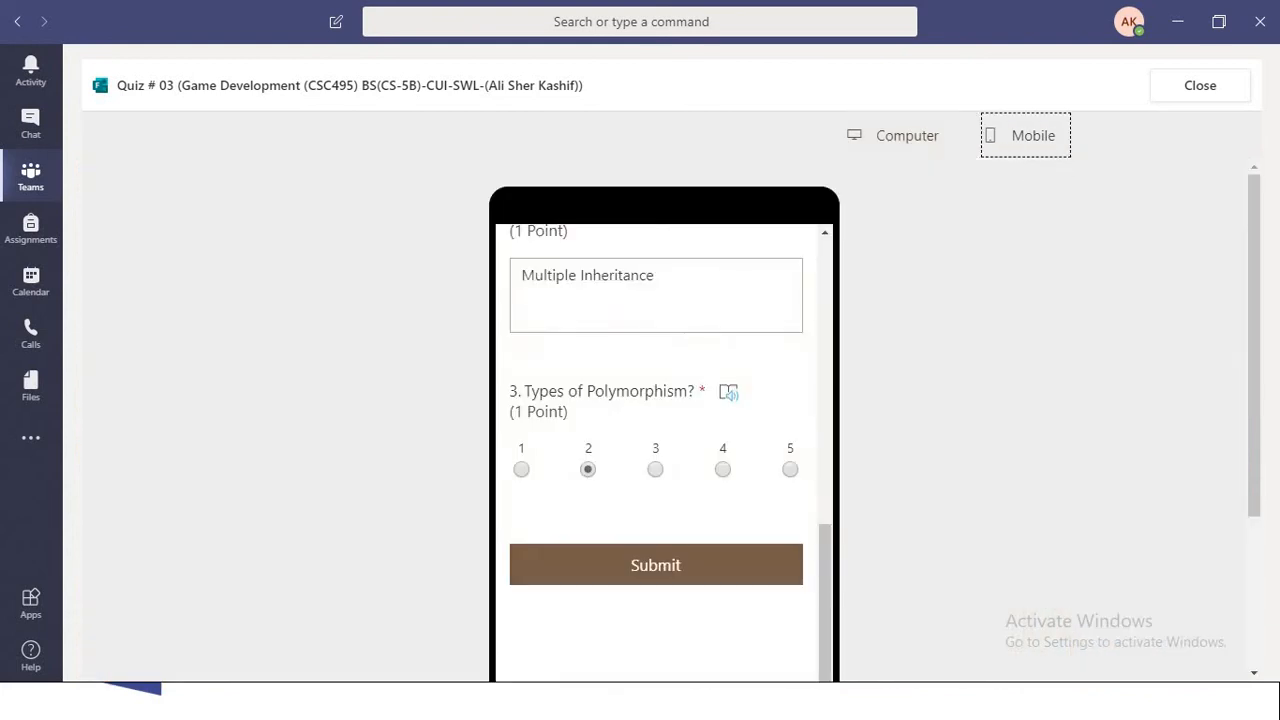
scroll(656, 325, "down", 3)
scroll(656, 325, "up", 3)
left_click(894, 135)
scroll(671, 420, "down", 2)
- Submit the quiz answers, review the results for every question and close the form
left_click(405, 494)
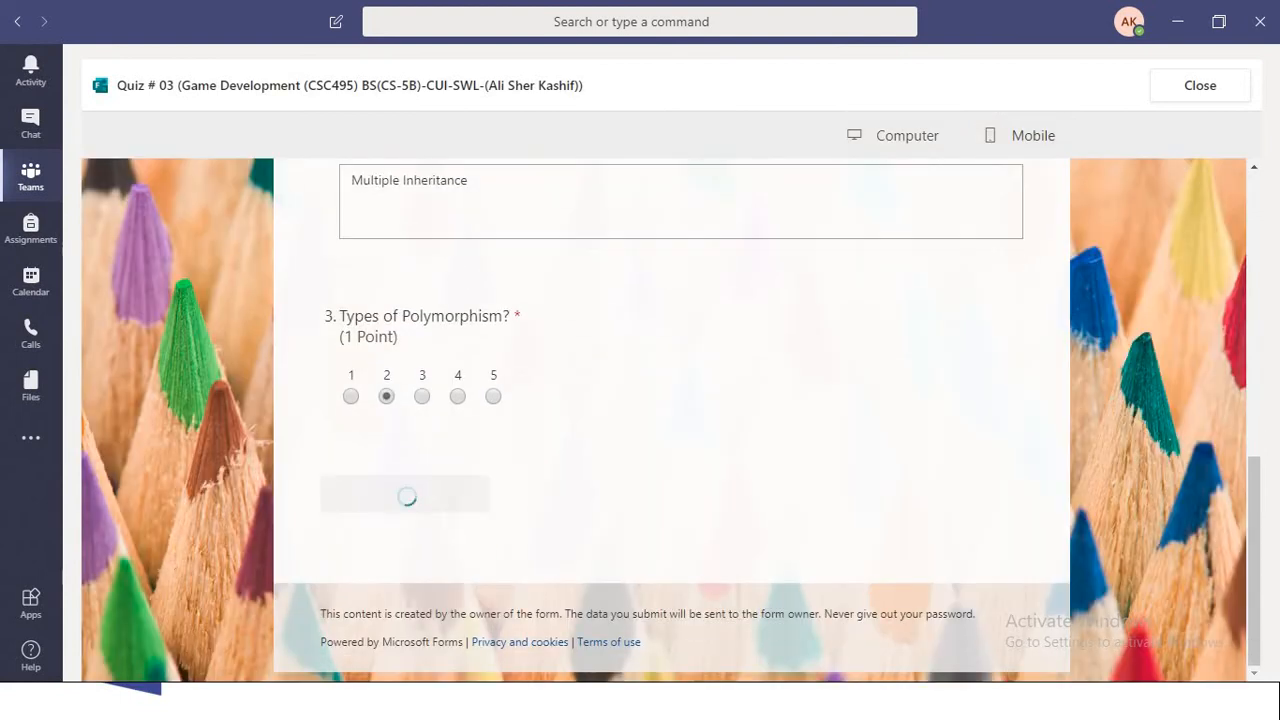
left_click(404, 539)
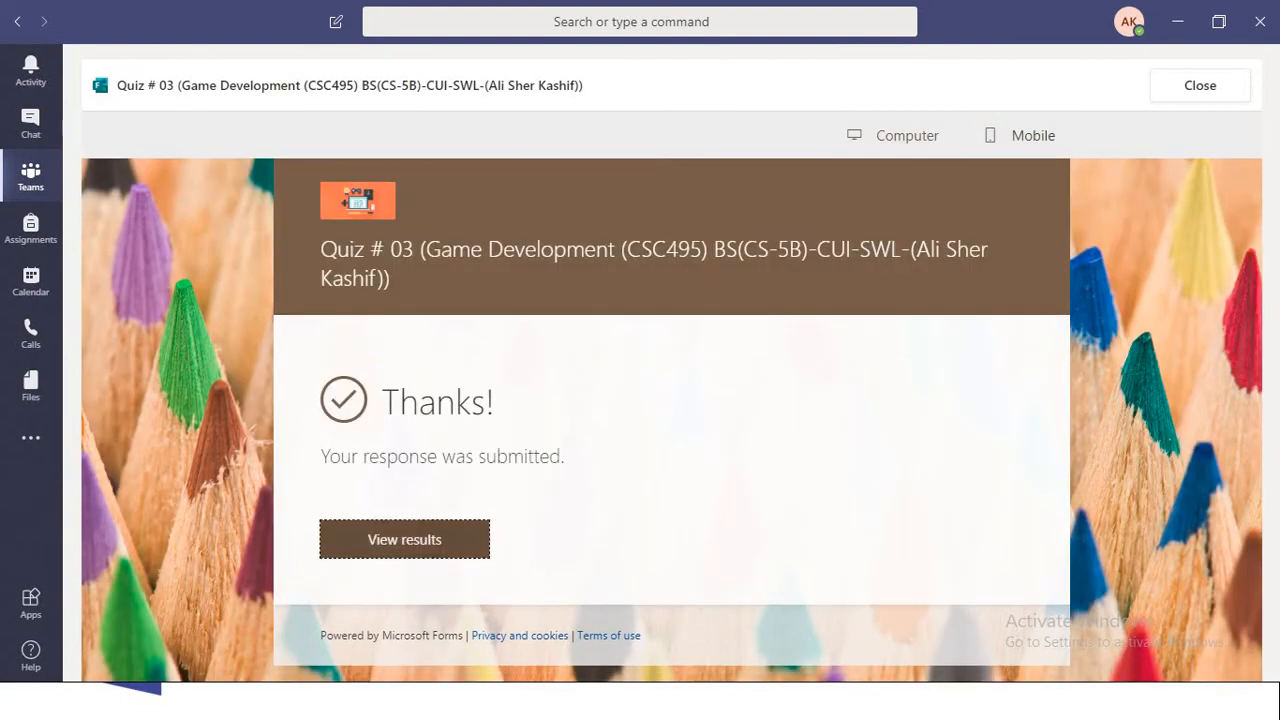
scroll(404, 539, "down", 5)
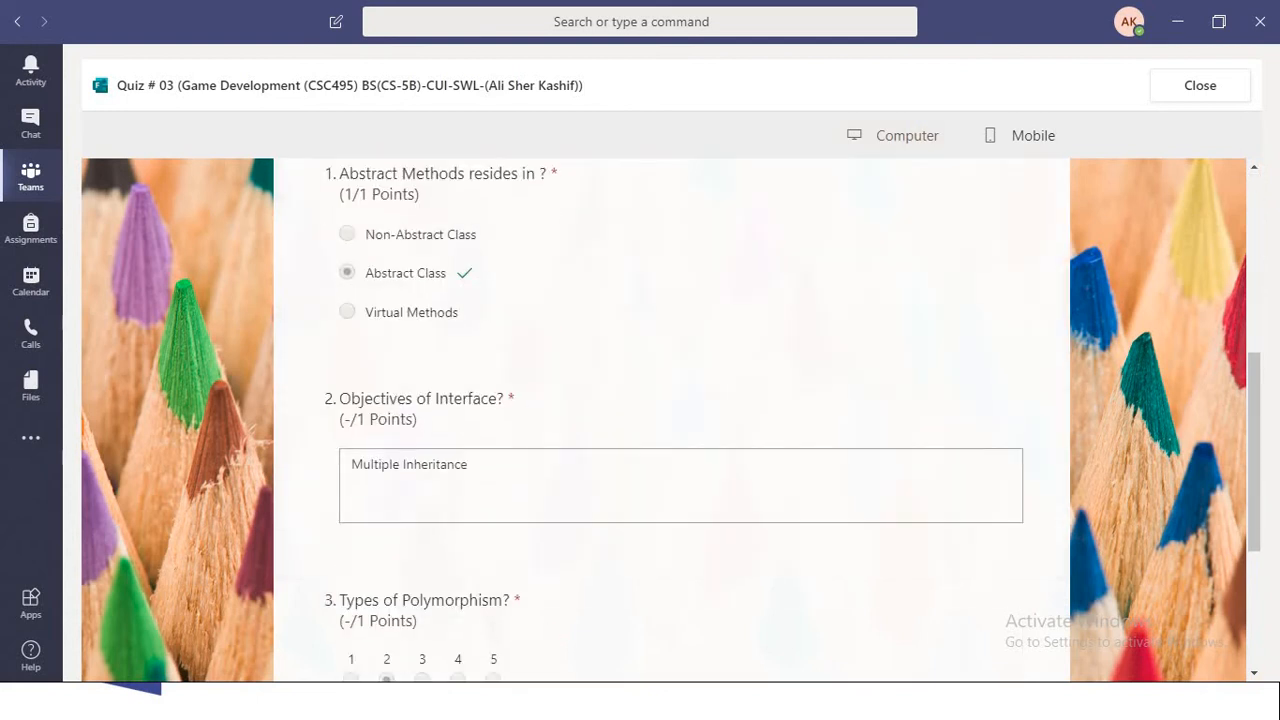
scroll(680, 410, "up", 1)
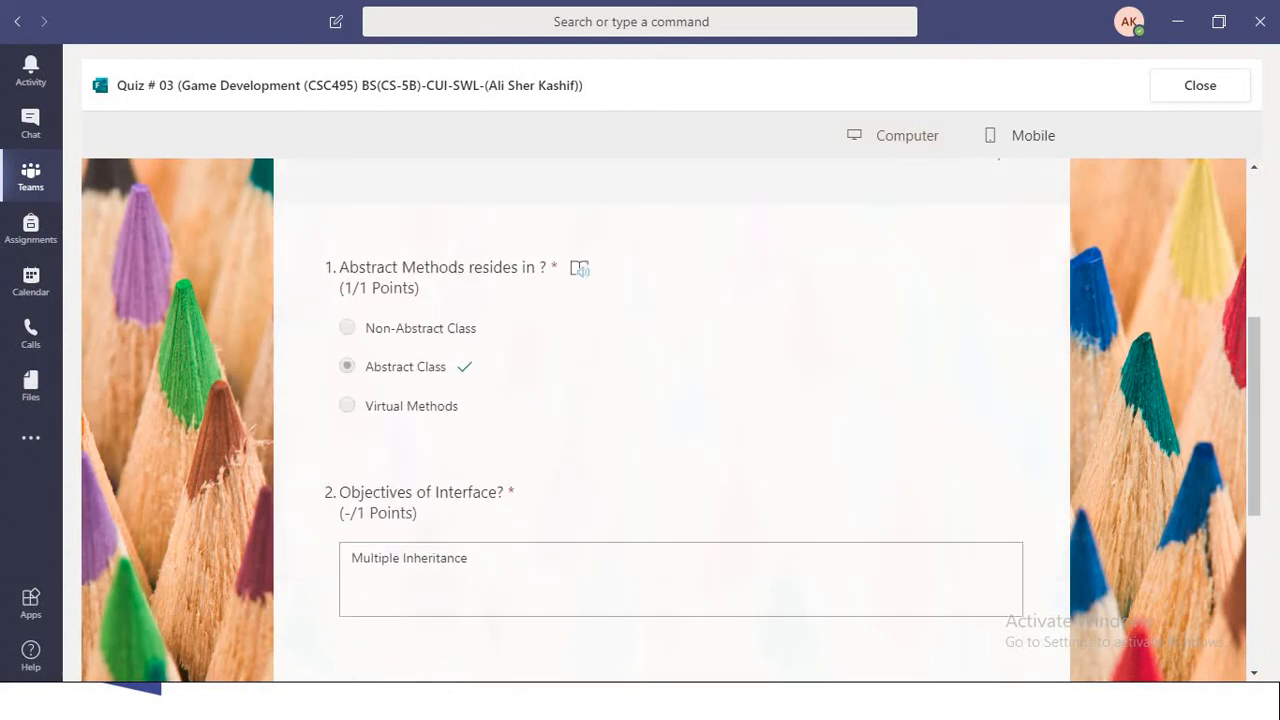
scroll(680, 410, "down", 1)
scroll(680, 410, "down", 3)
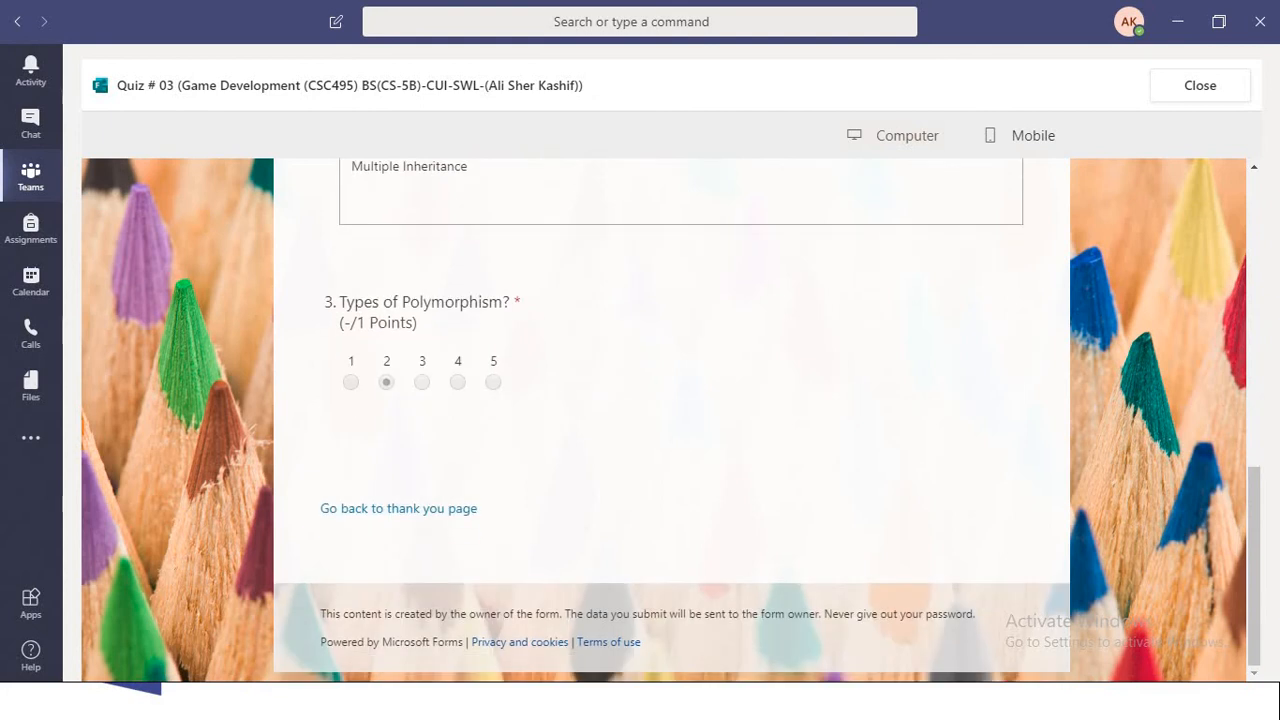
scroll(680, 410, "up", 8)
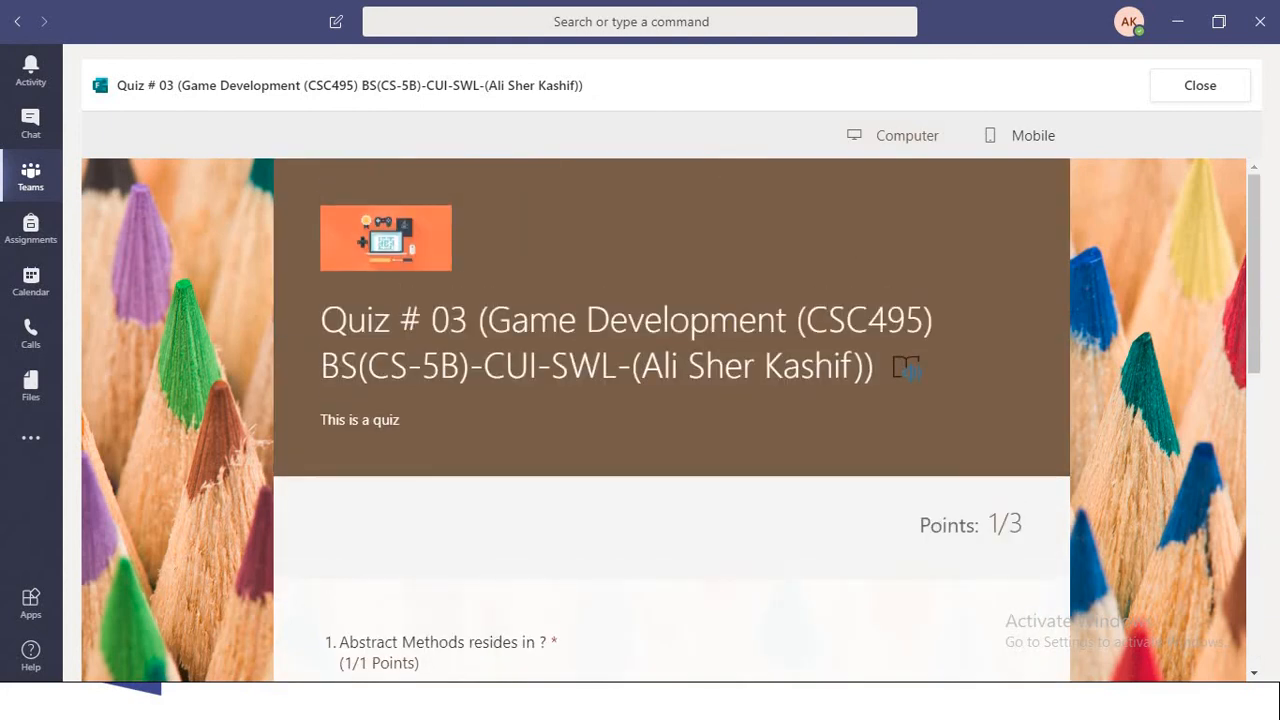
left_click(1200, 86)
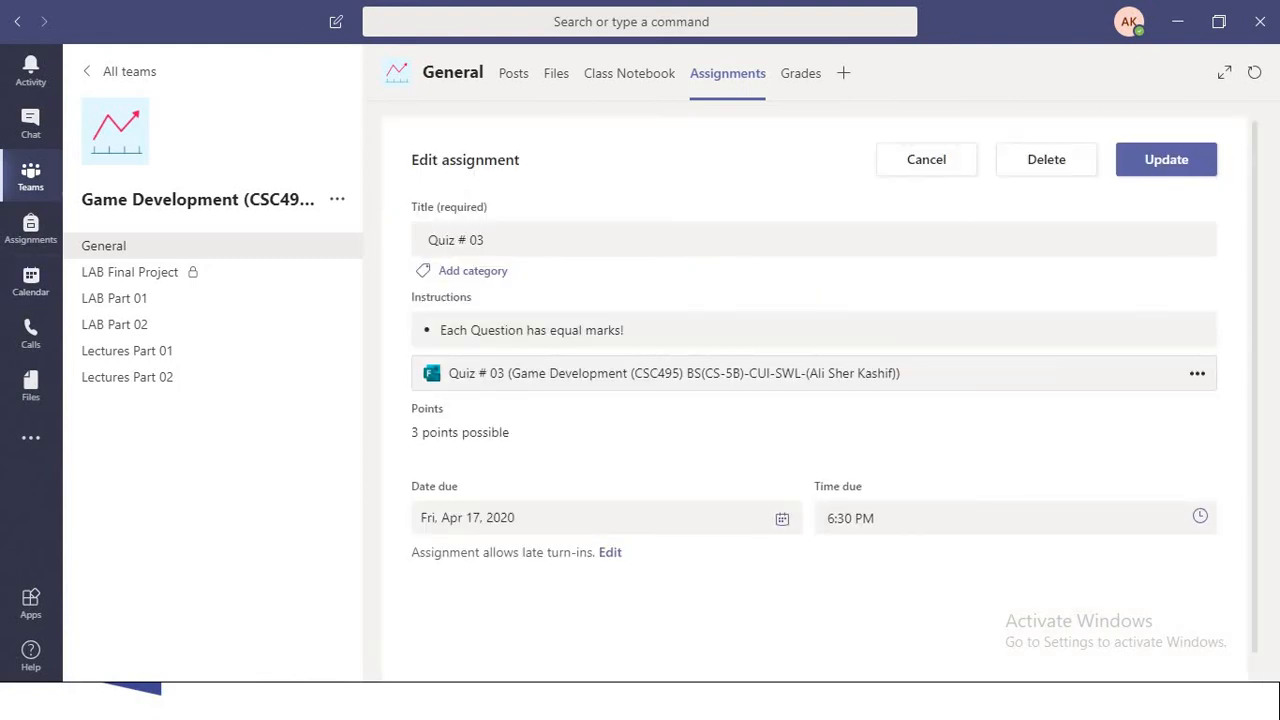
- Check the due time in the Quiz # 03 assignment editor, and return to the assignments list without updating it
left_click_drag(832, 519, 886, 517)
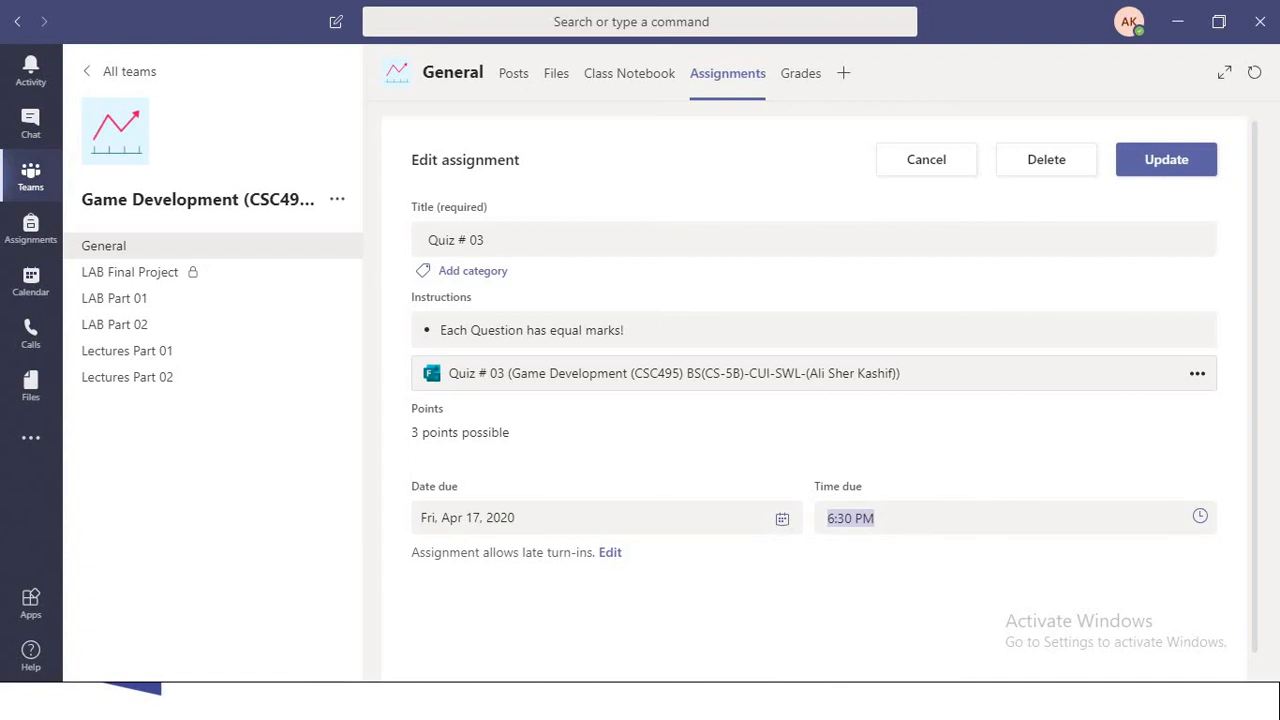
left_click(926, 160)
left_click(438, 160)
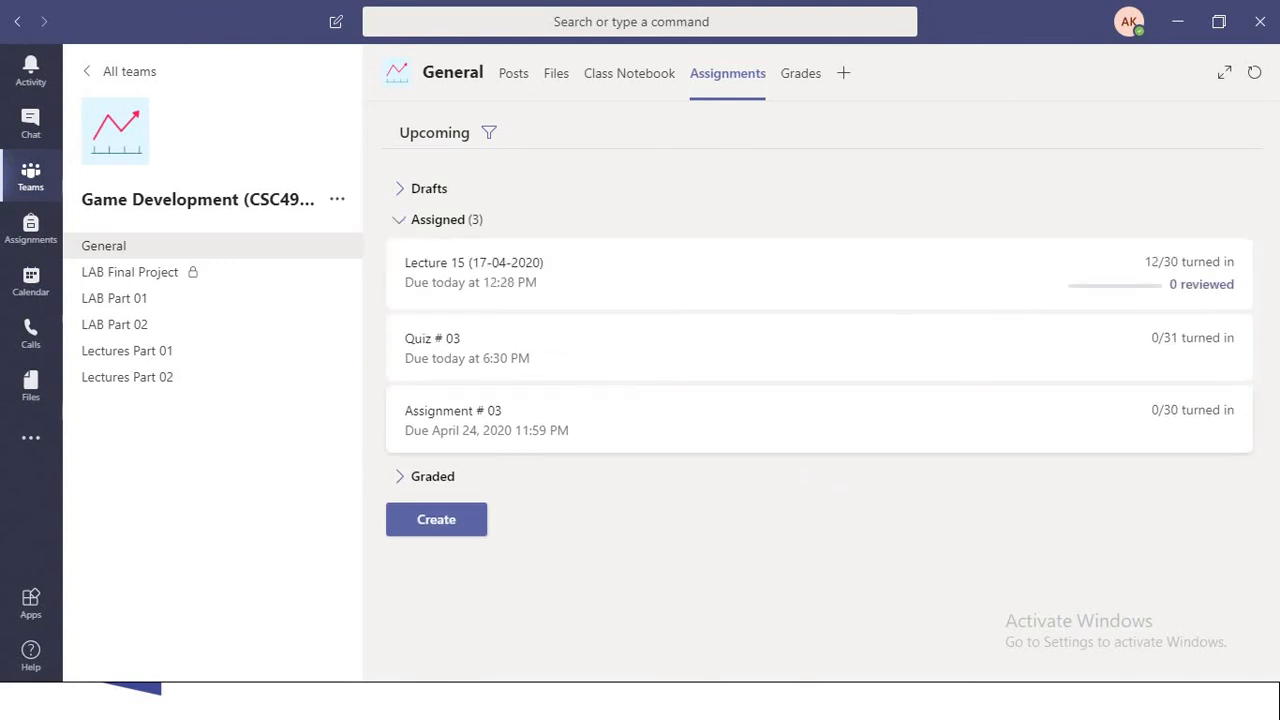
left_click(500, 272)
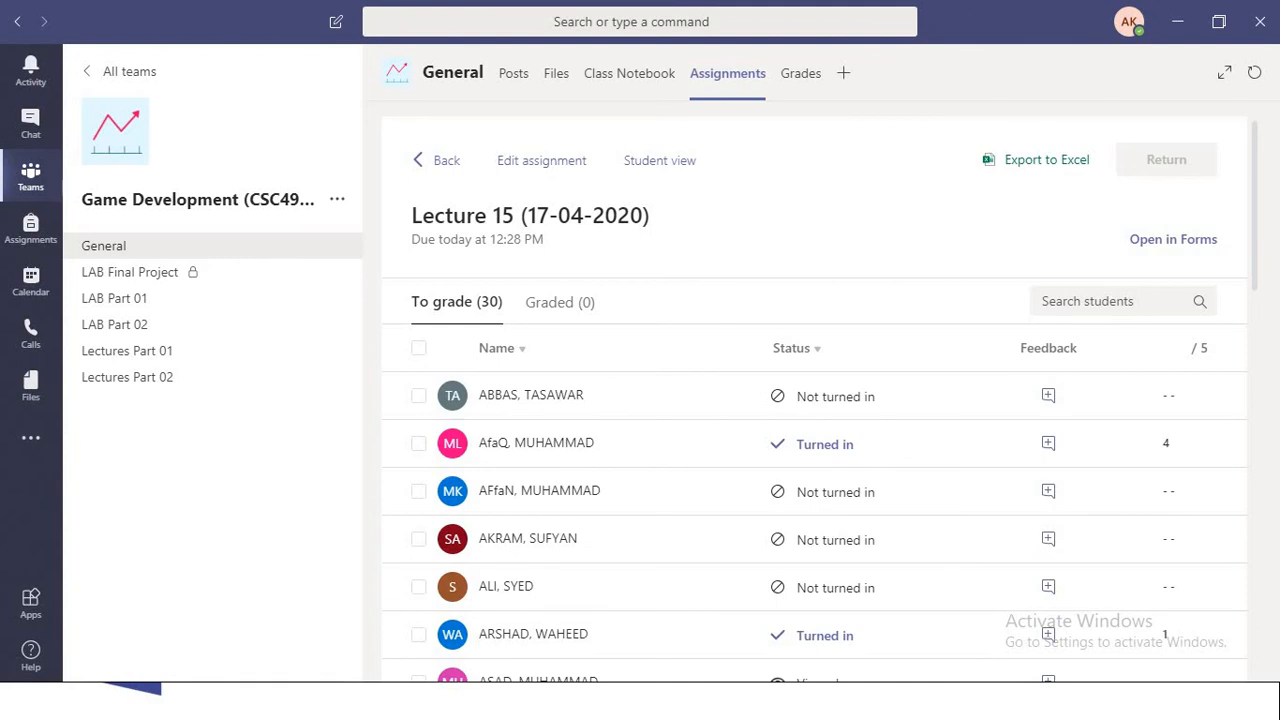
scroll(814, 400, "down", 4)
scroll(814, 400, "up", 4)
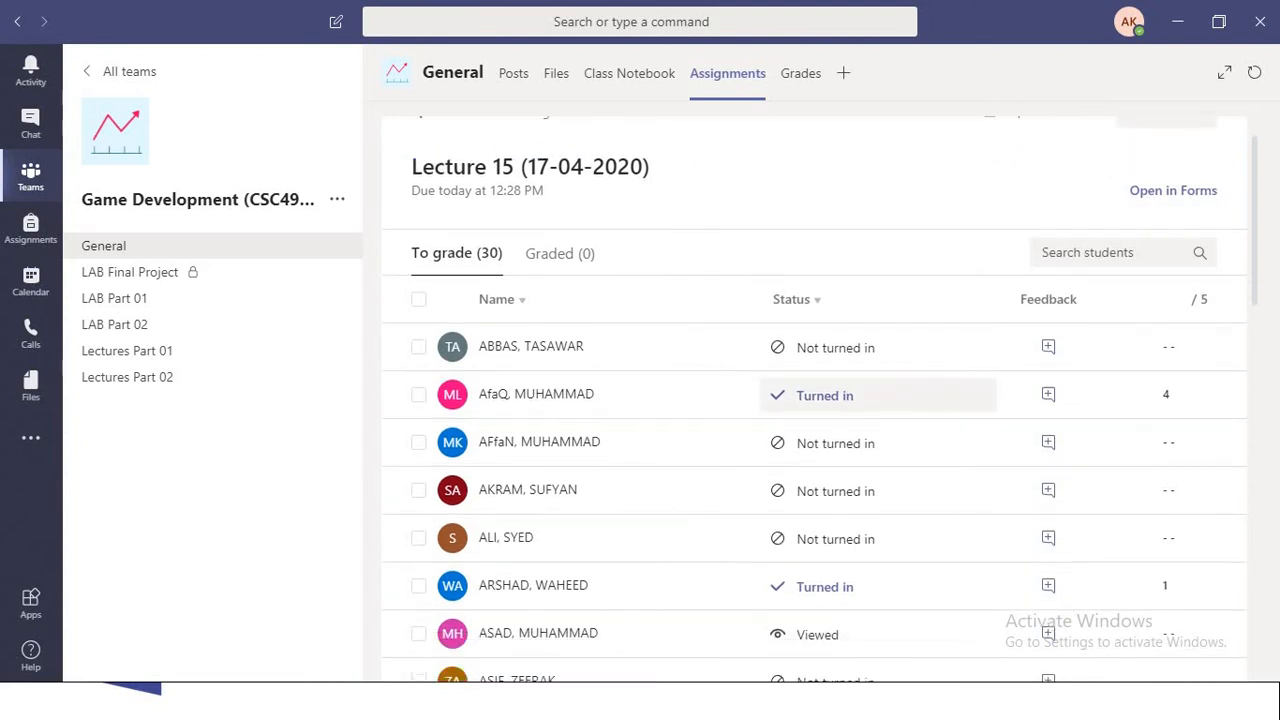
scroll(814, 400, "down", 2)
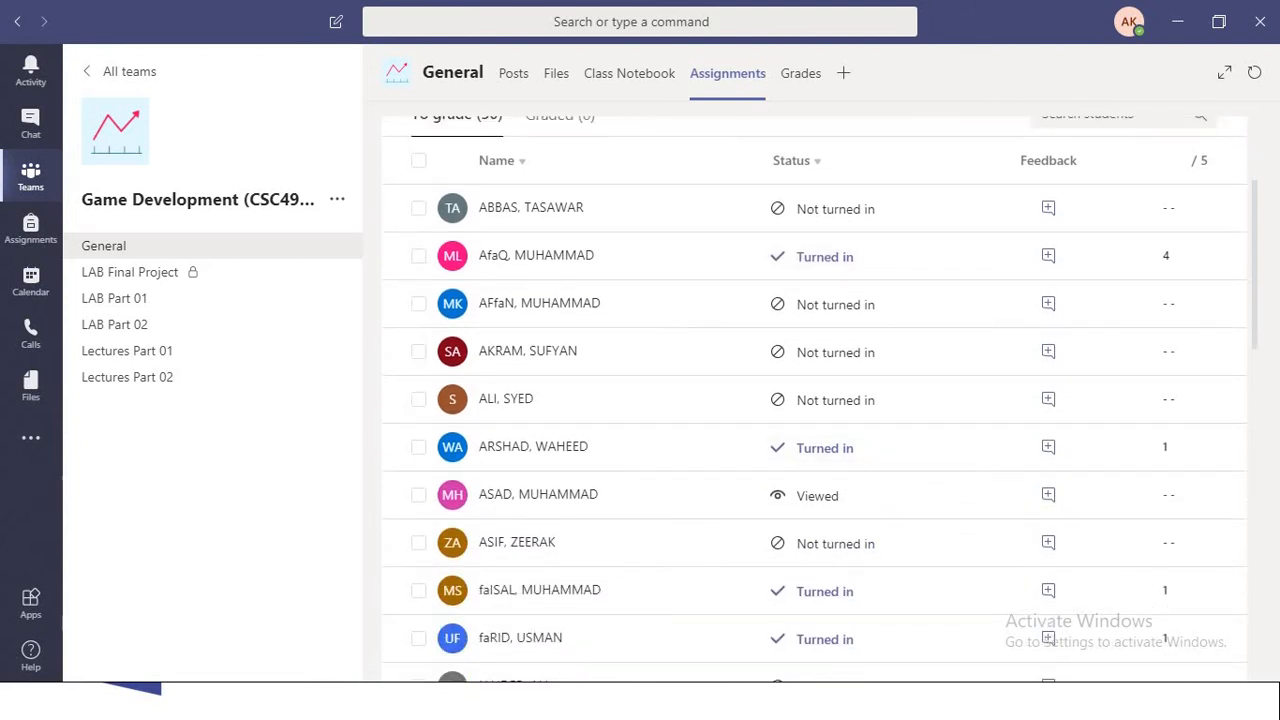
scroll(878, 450, "down", 2)
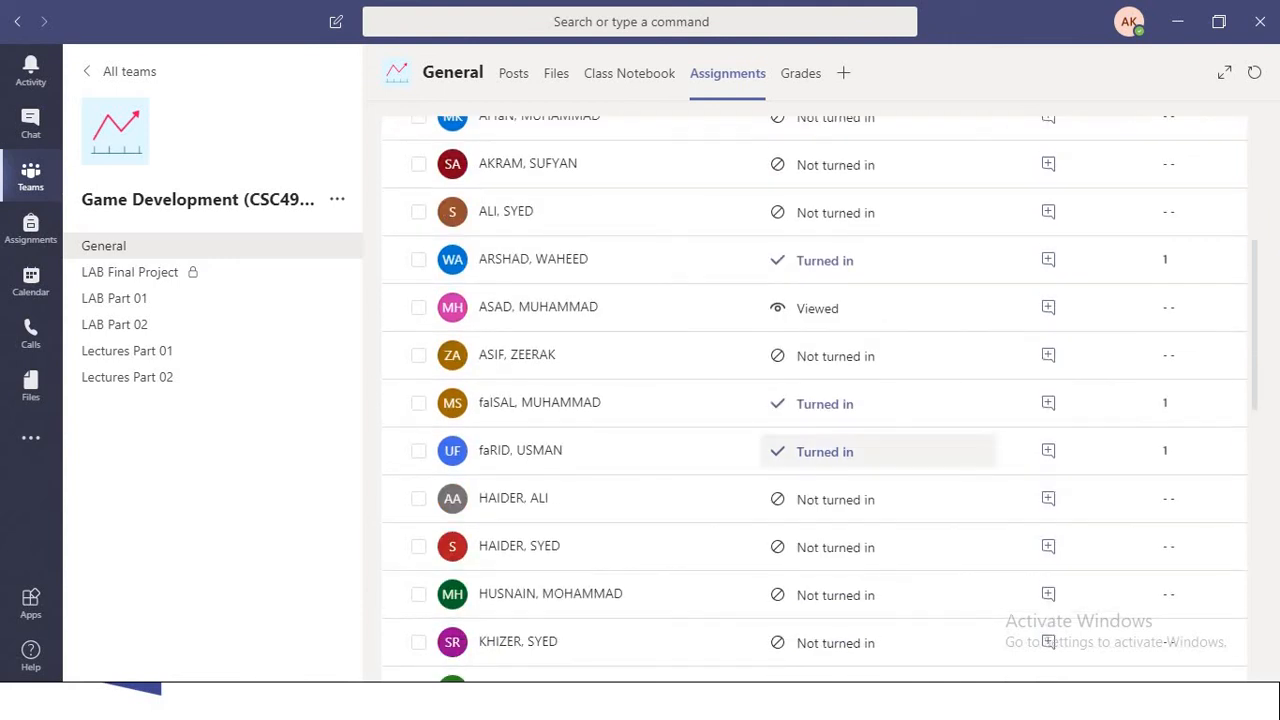
scroll(878, 450, "down", 1)
scroll(878, 355, "down", 4)
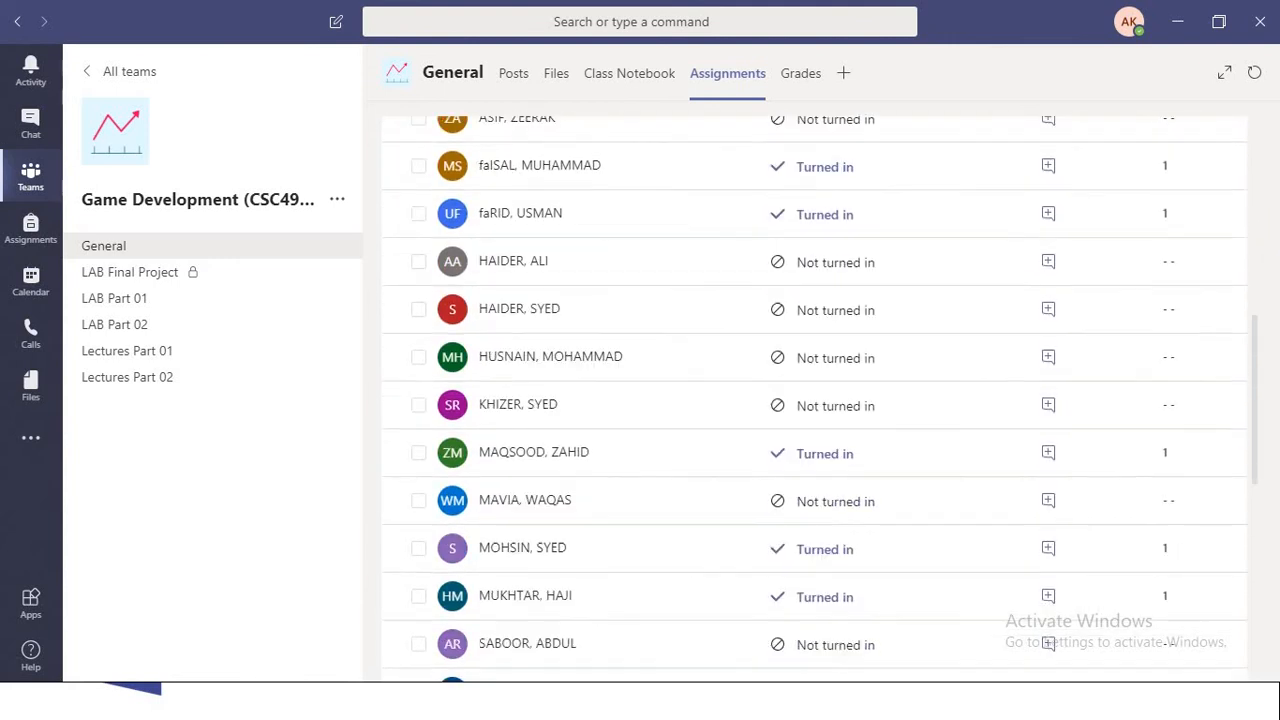
scroll(878, 424, "down", 4)
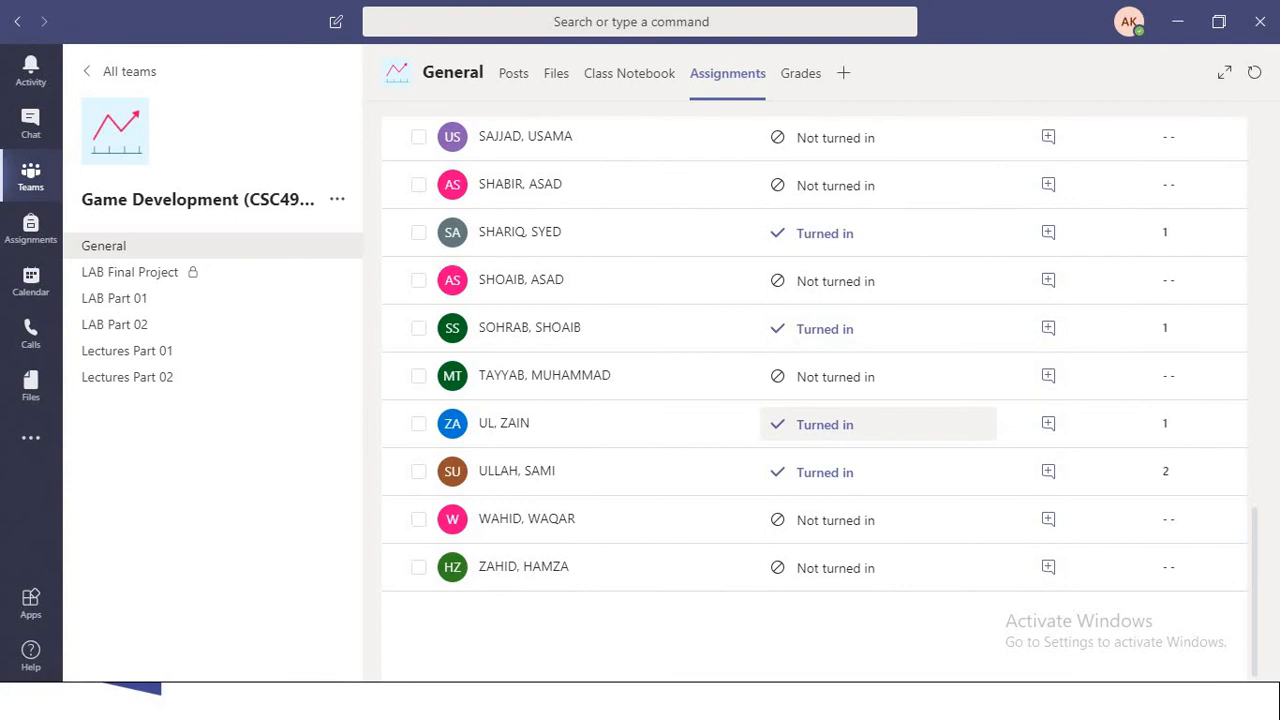
scroll(878, 430, "up", 11)
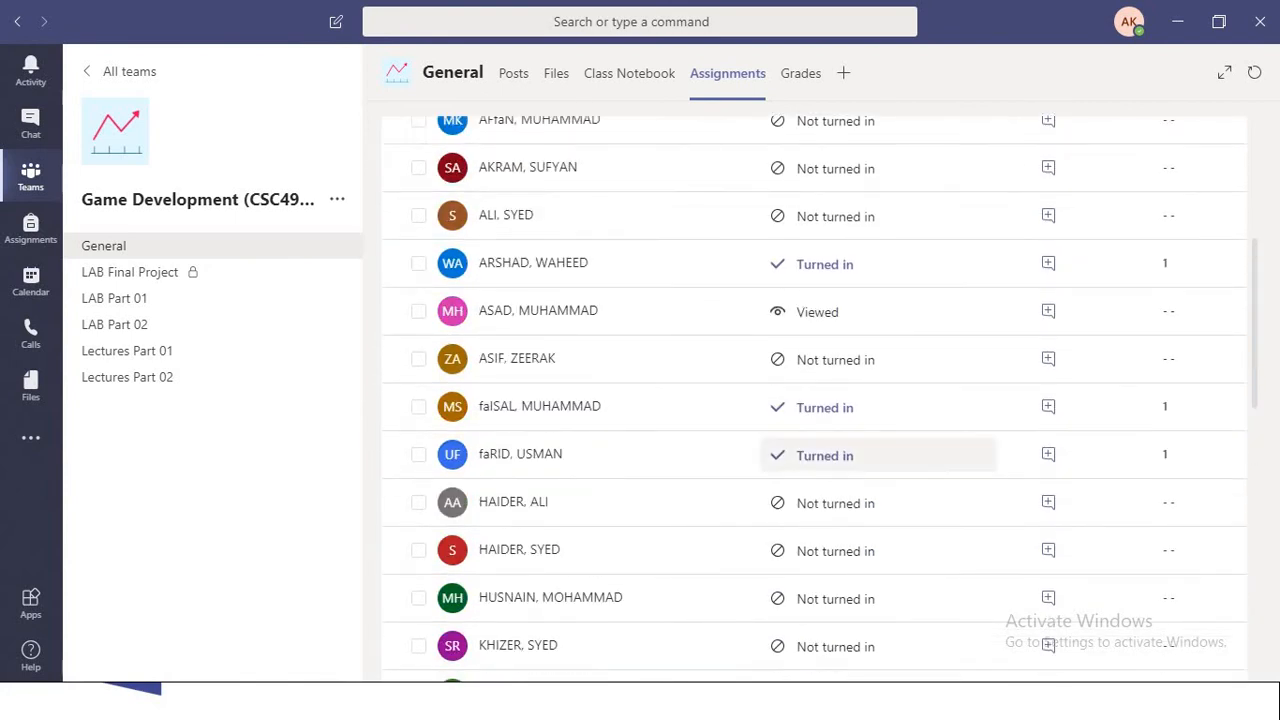
scroll(878, 444, "down", 6)
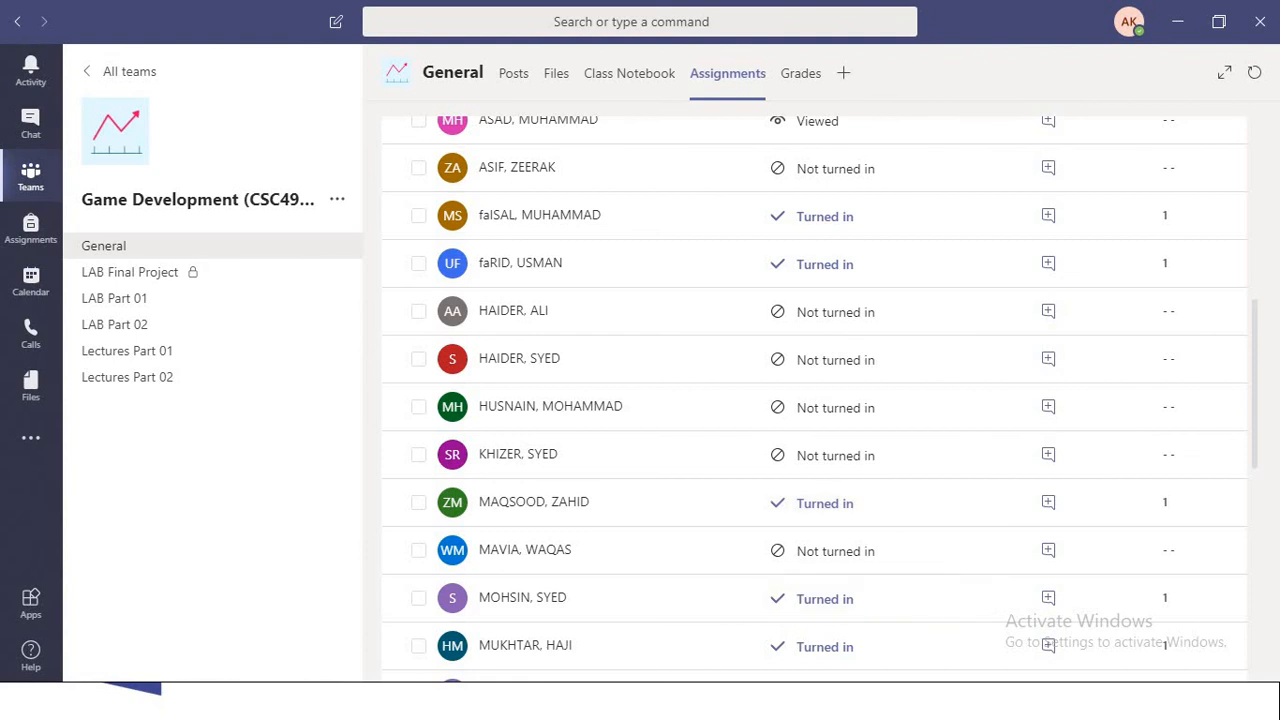
- Open the first turned-in Lecture 15 submission below the four consecutive not-turned-in students and review its answers
left_click(825, 503)
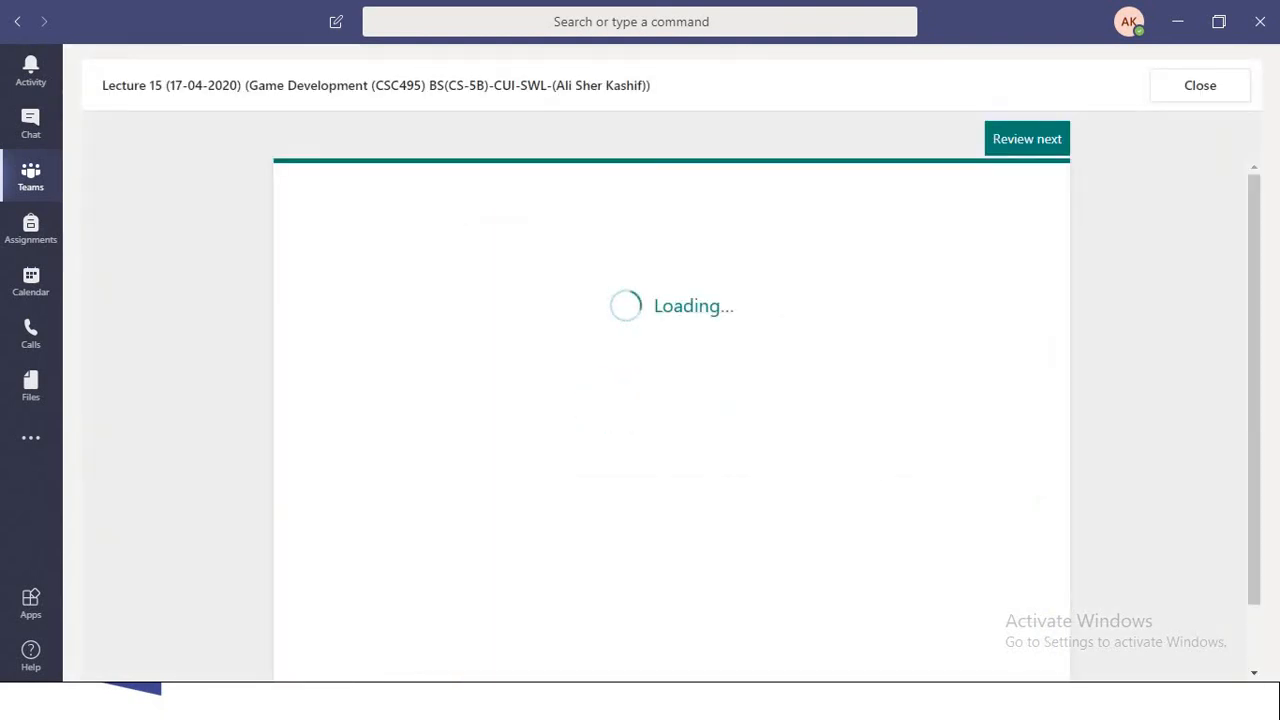
scroll(670, 420, "down", 6)
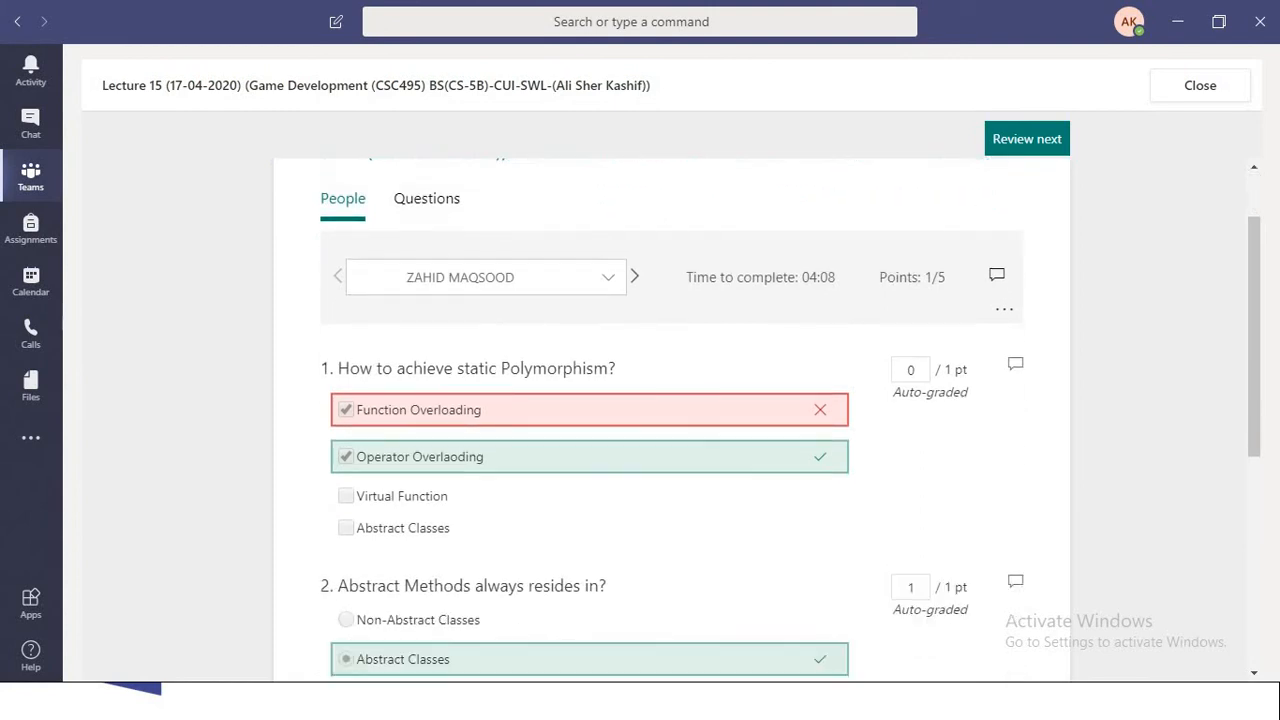
scroll(670, 420, "up", 6)
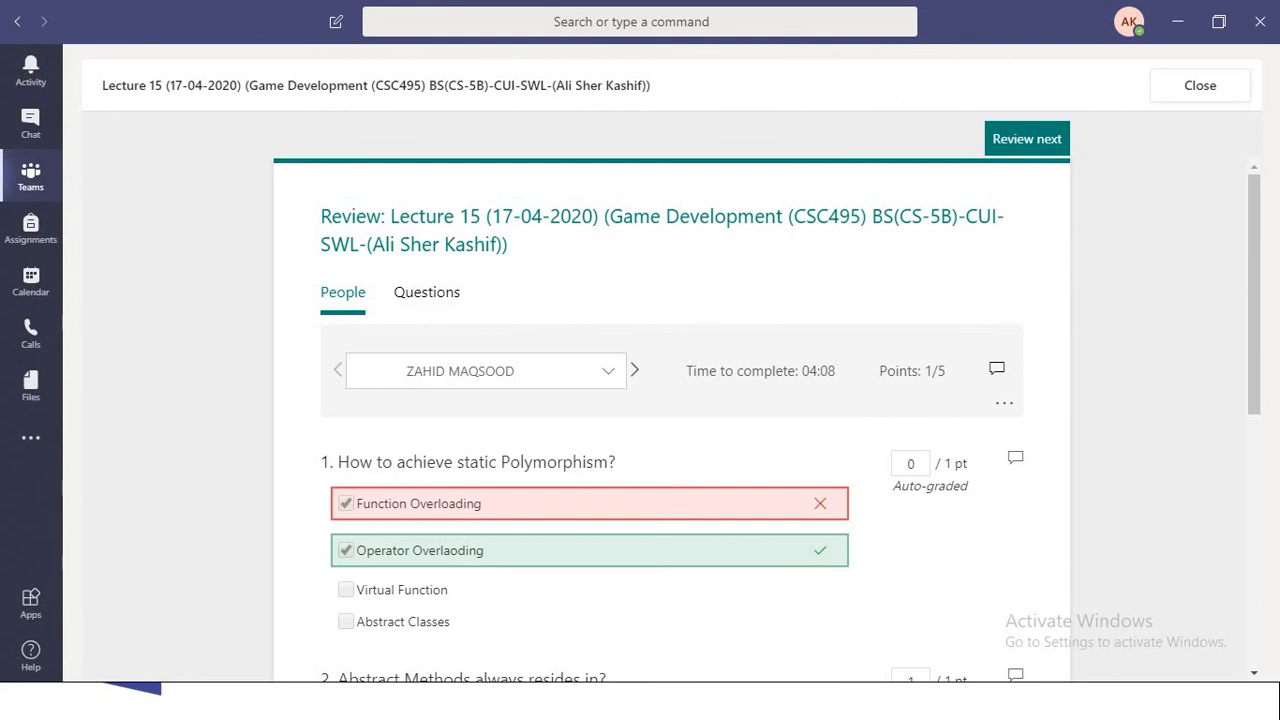
scroll(670, 420, "down", 6)
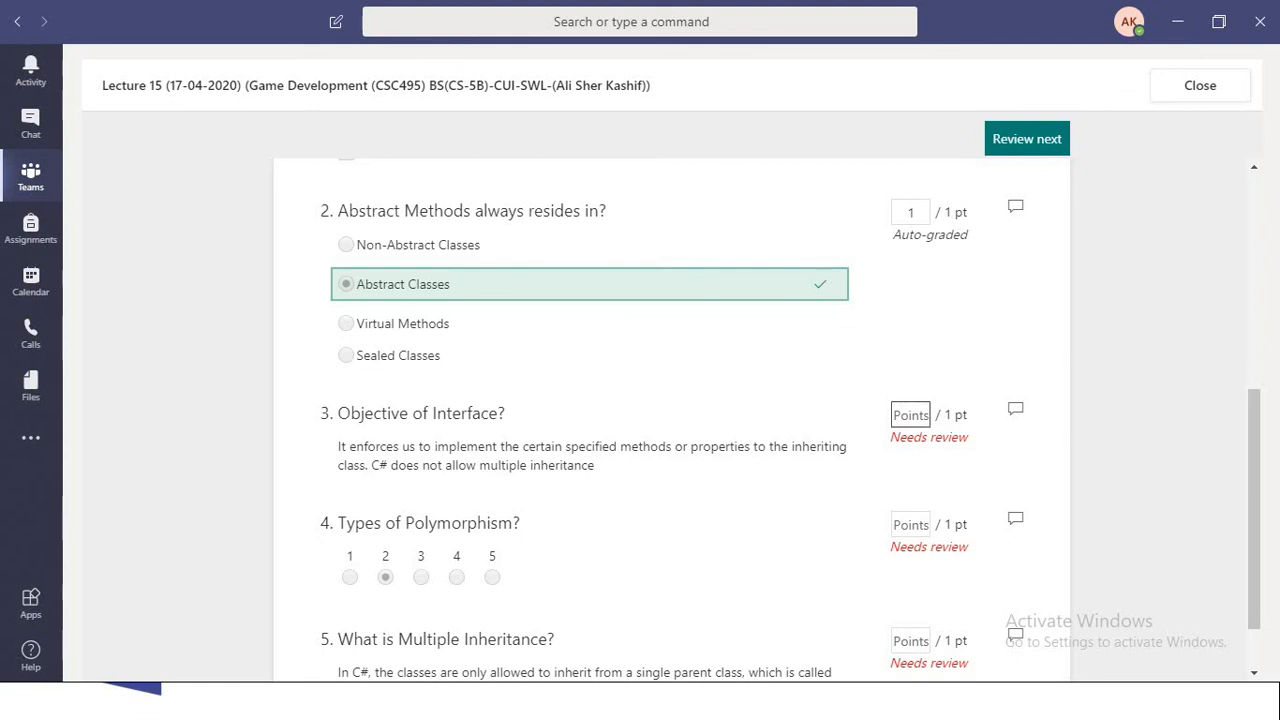
- Grade the open submission with 1 point for question 3, 1 point for question 4 and 0 points for question 5
left_click(911, 415)
type("1")
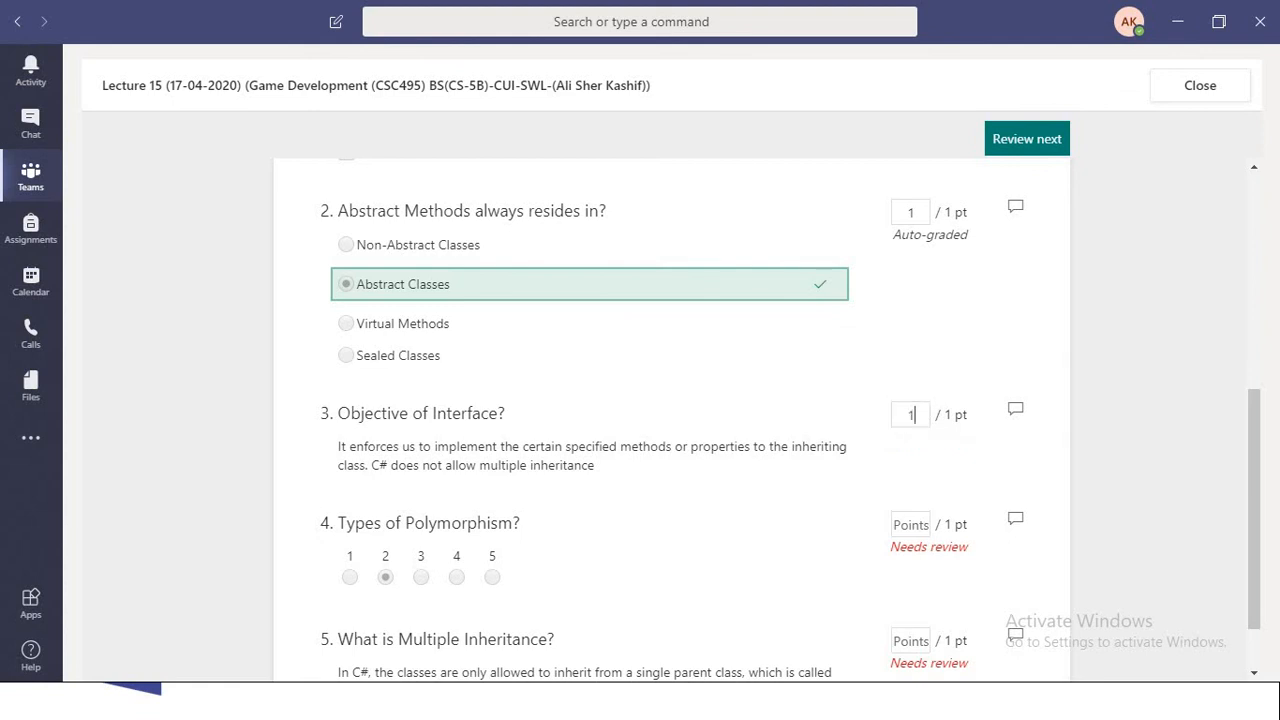
scroll(670, 420, "down", 1)
left_click(910, 446)
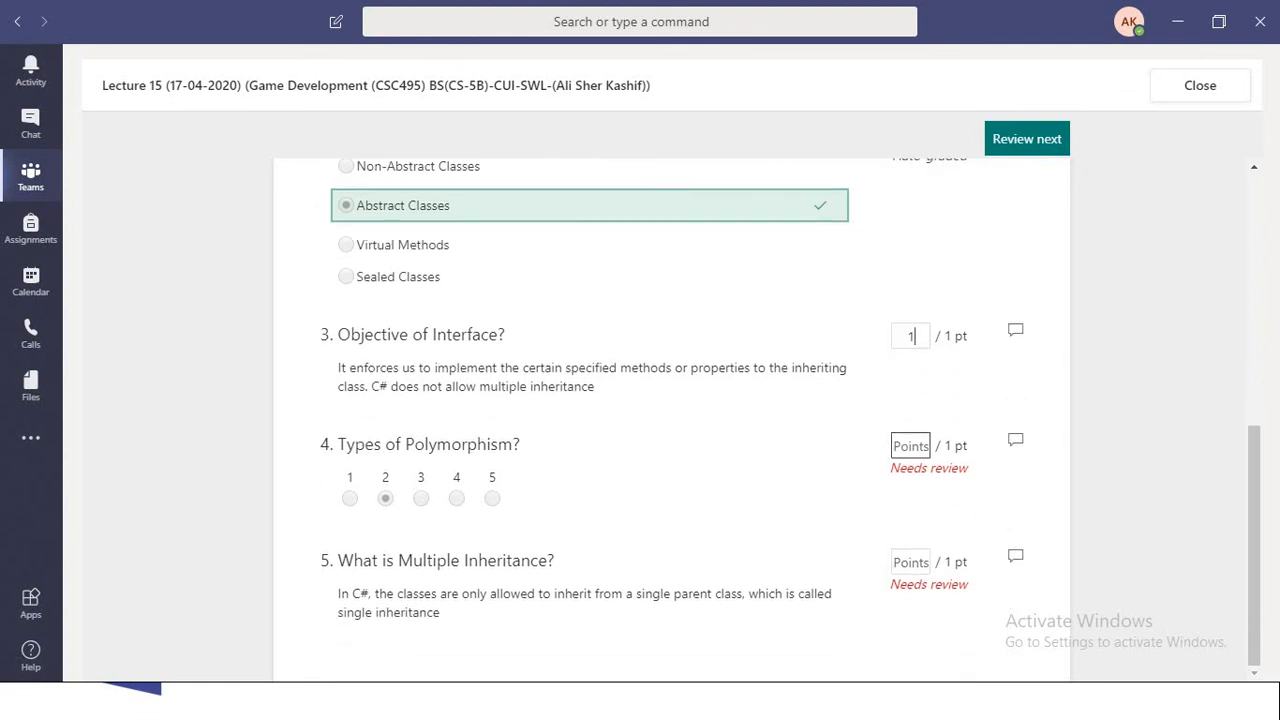
type("1")
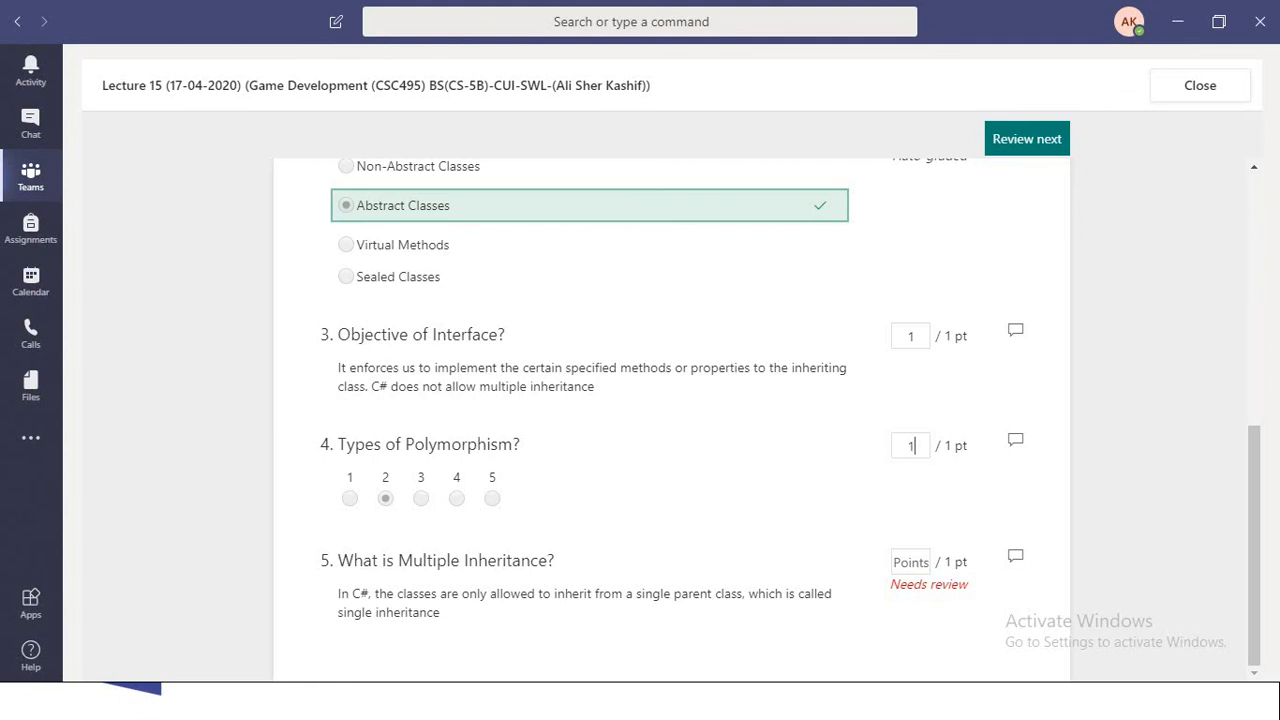
left_click(911, 562)
type("0")
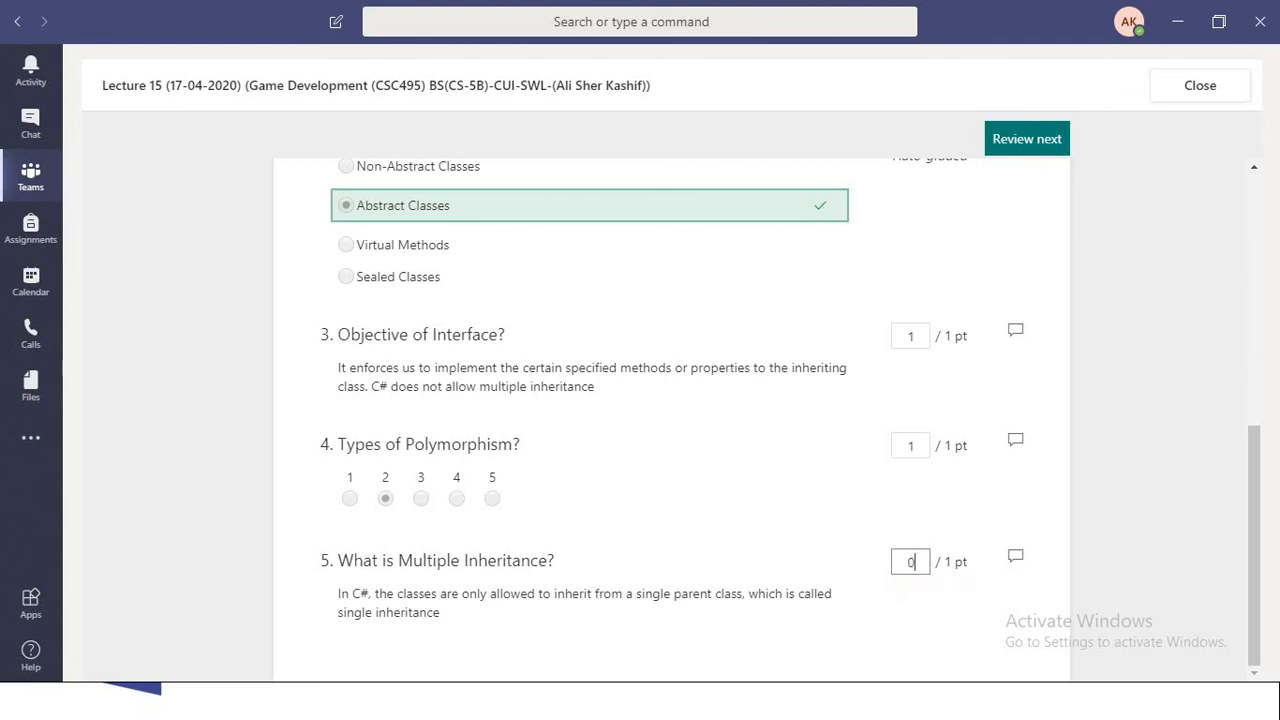
key("Tab")
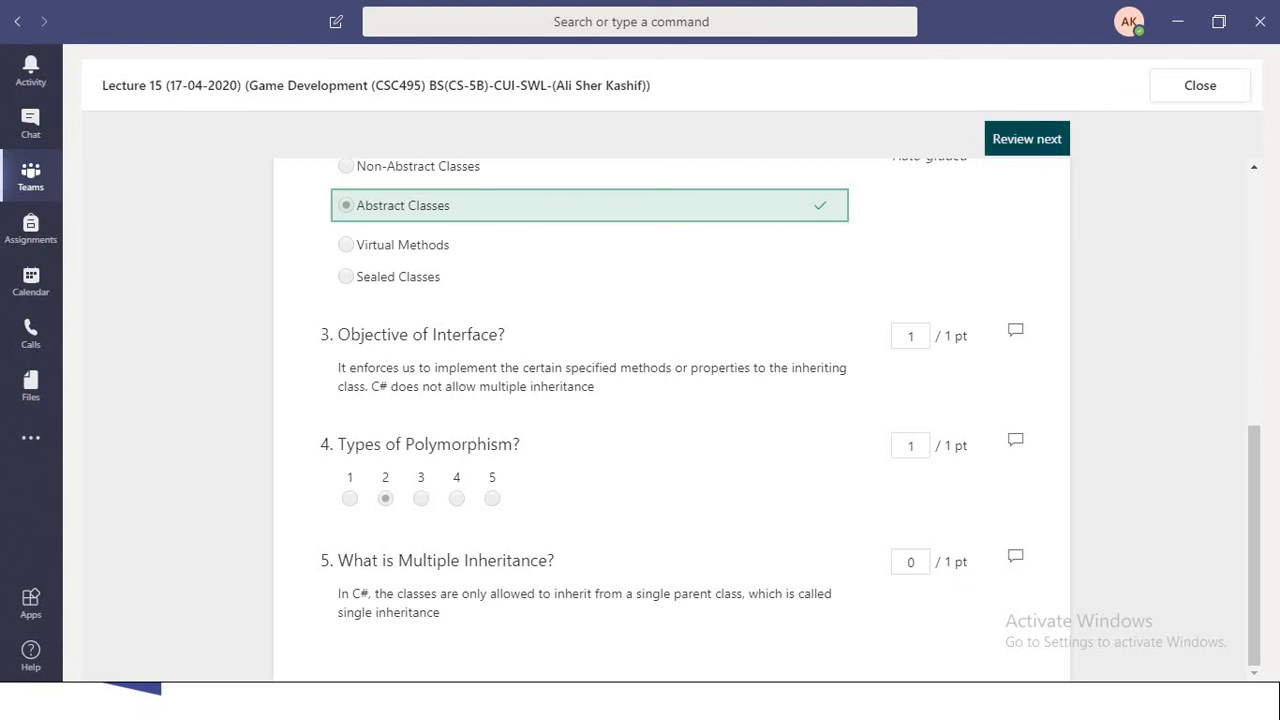
- Advance to the next student's submission and look over its answers and auto-graded points
scroll(1040, 200, "up", 4)
left_click(1030, 140)
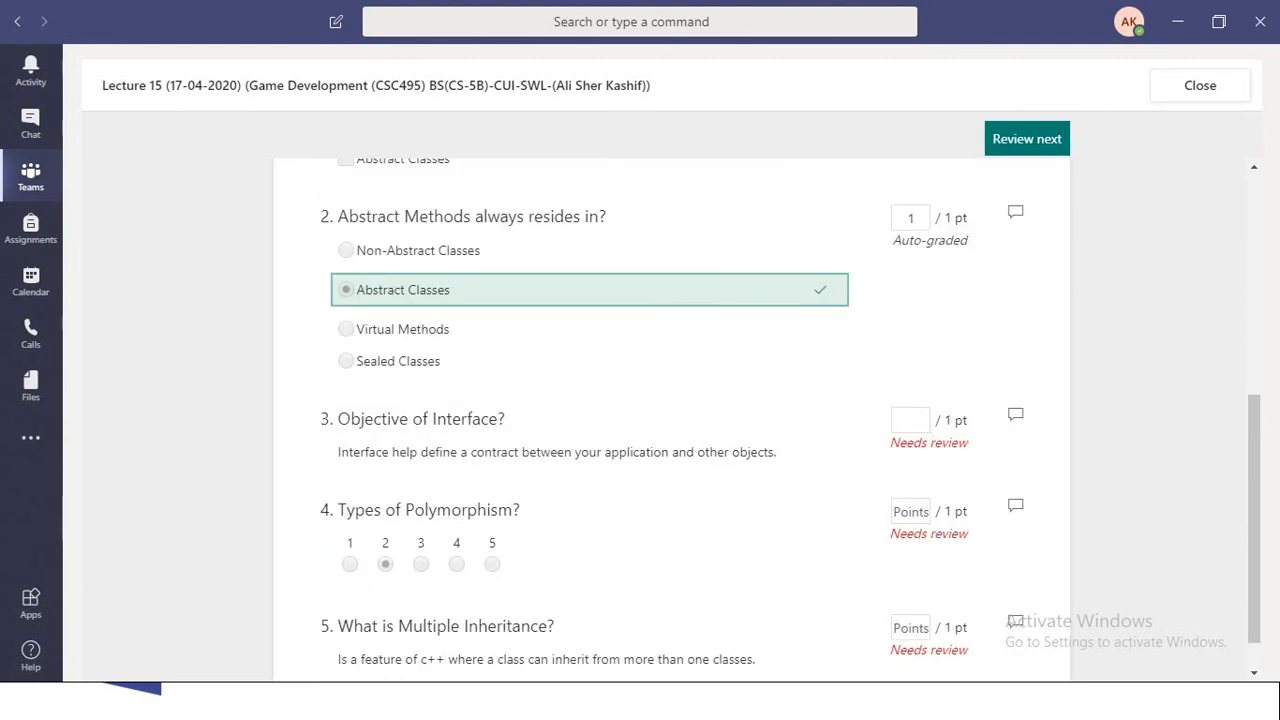
scroll(670, 420, "up", 4)
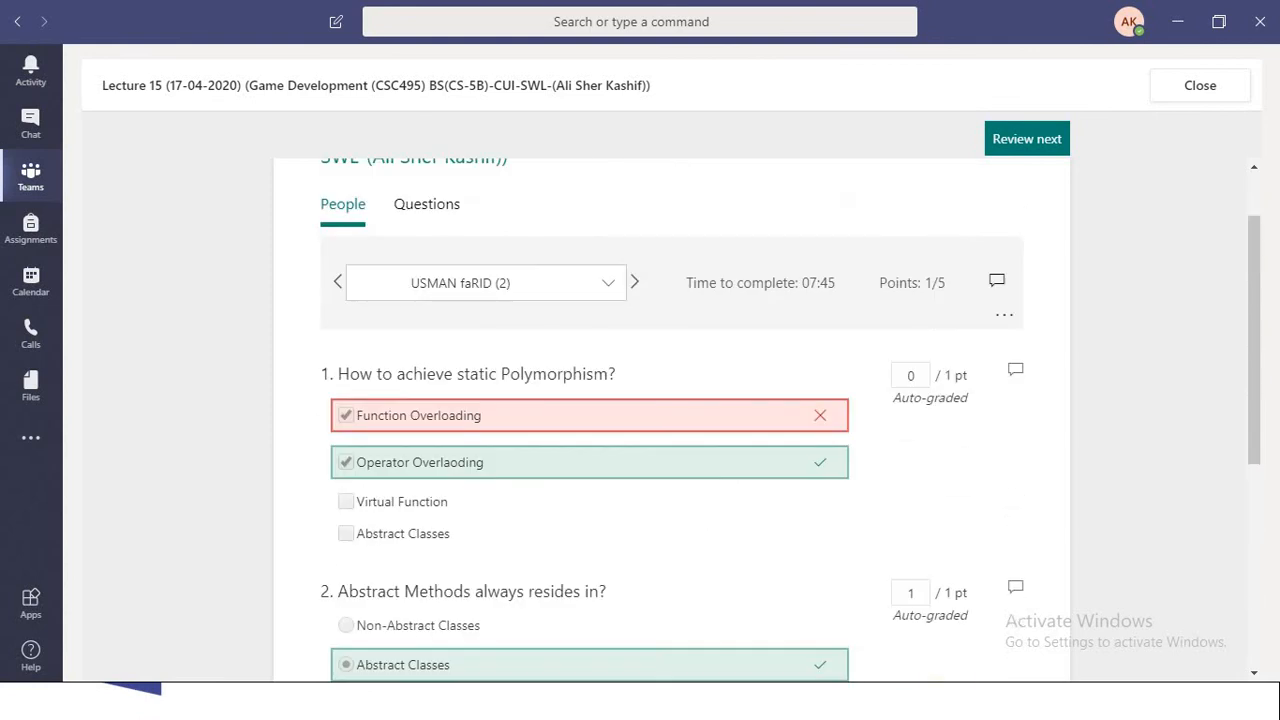
- Switch the review to per-question results and examine the grouped responses to question 1 on static polymorphism
left_click(427, 204)
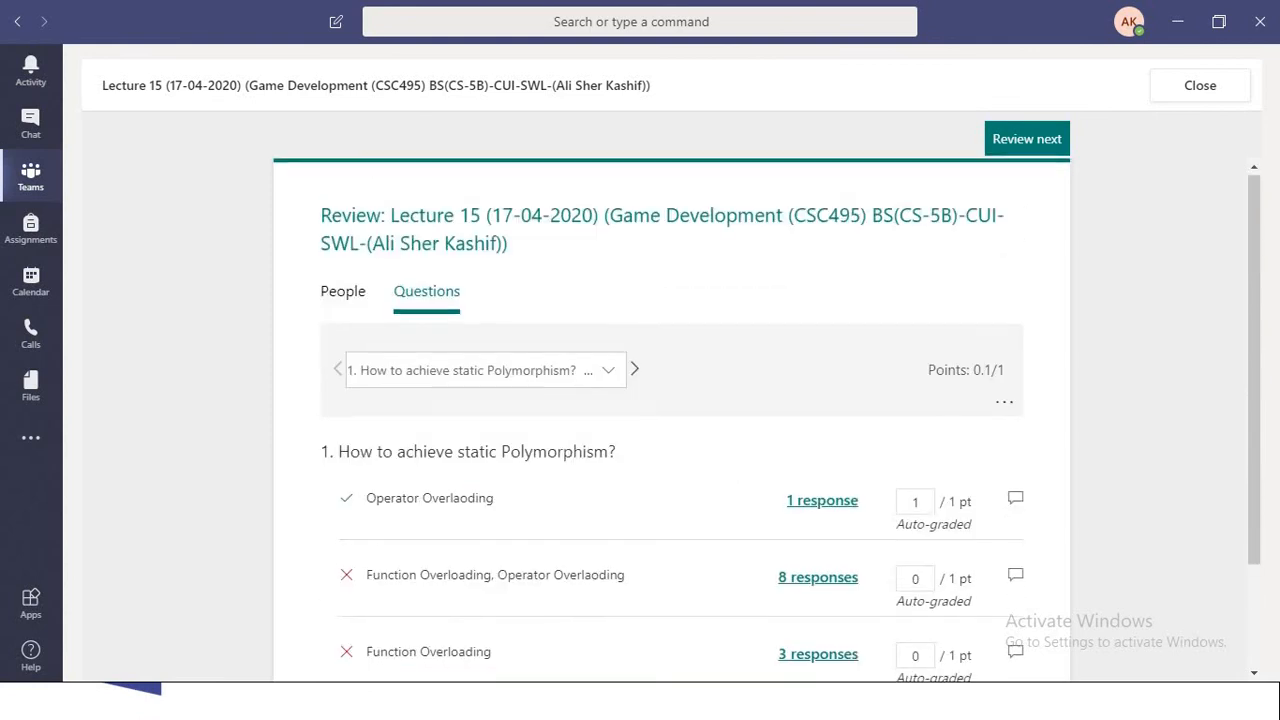
scroll(670, 420, "down", 2)
scroll(670, 420, "up", 2)
scroll(670, 420, "down", 2)
scroll(670, 420, "up", 2)
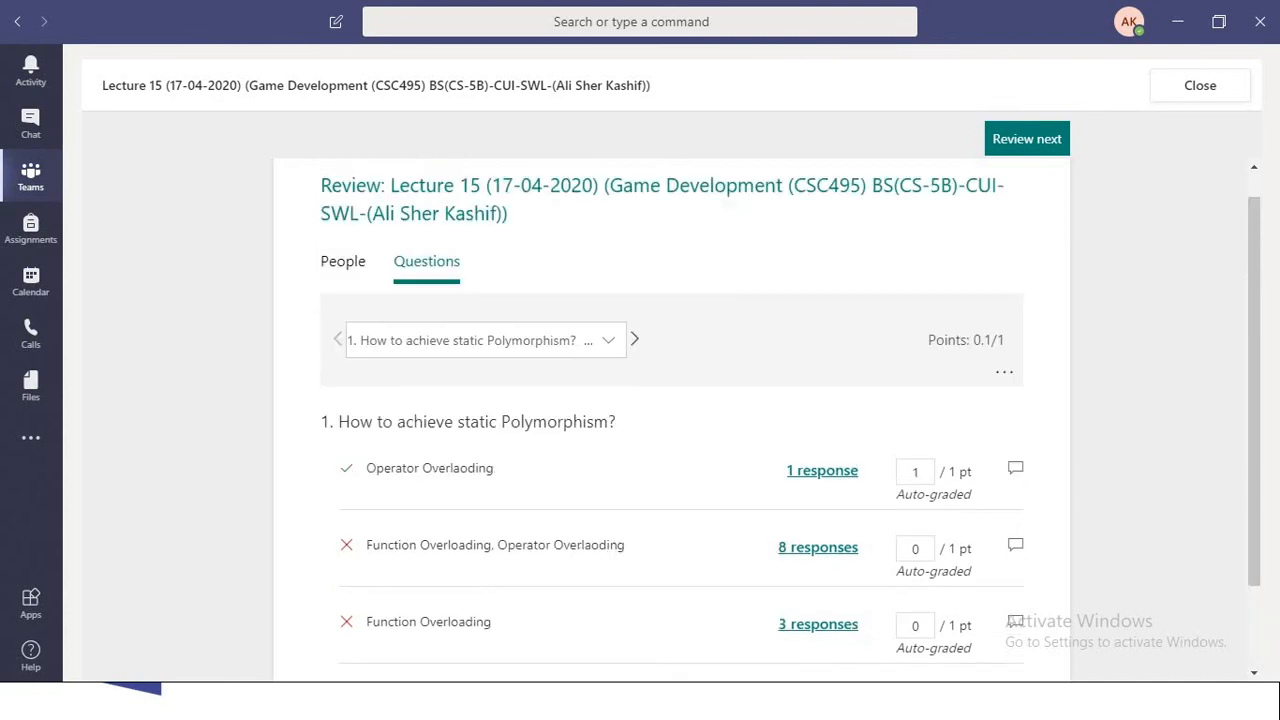
scroll(670, 420, "down", 2)
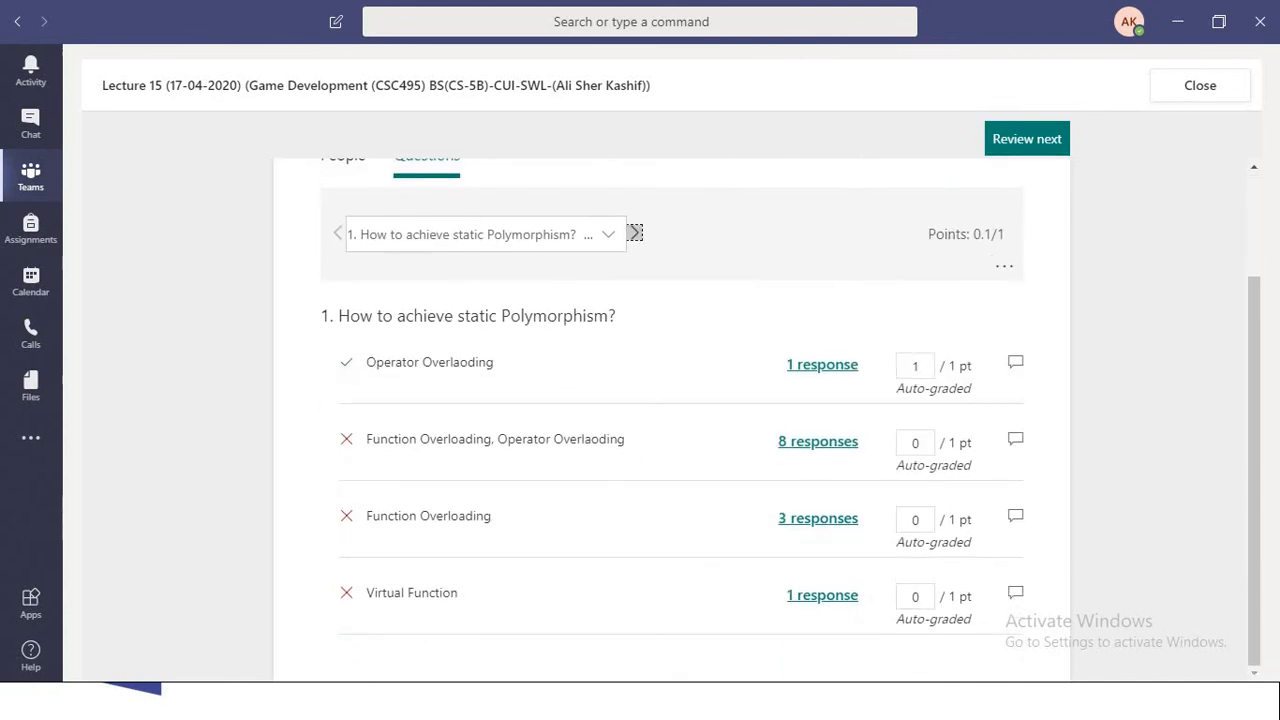
- Look through the responses to questions 2 and 3, and close the quiz review
left_click(634, 233)
left_click(608, 371)
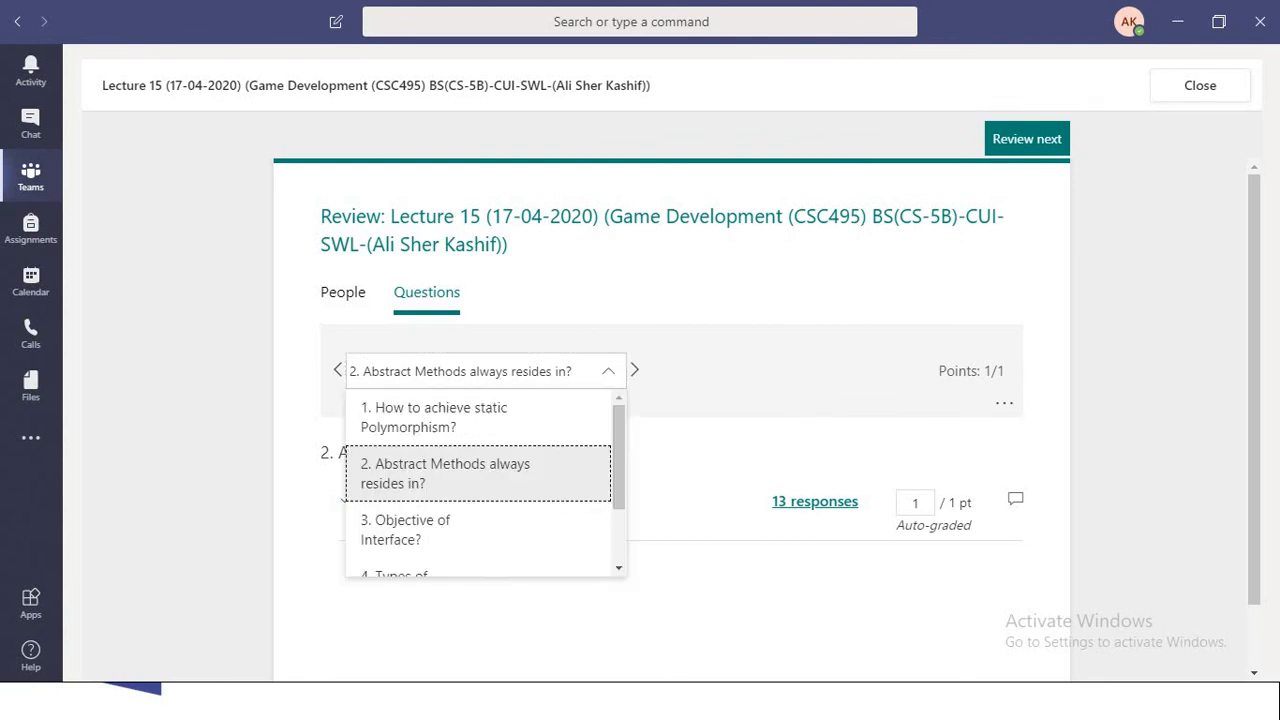
left_click(634, 370)
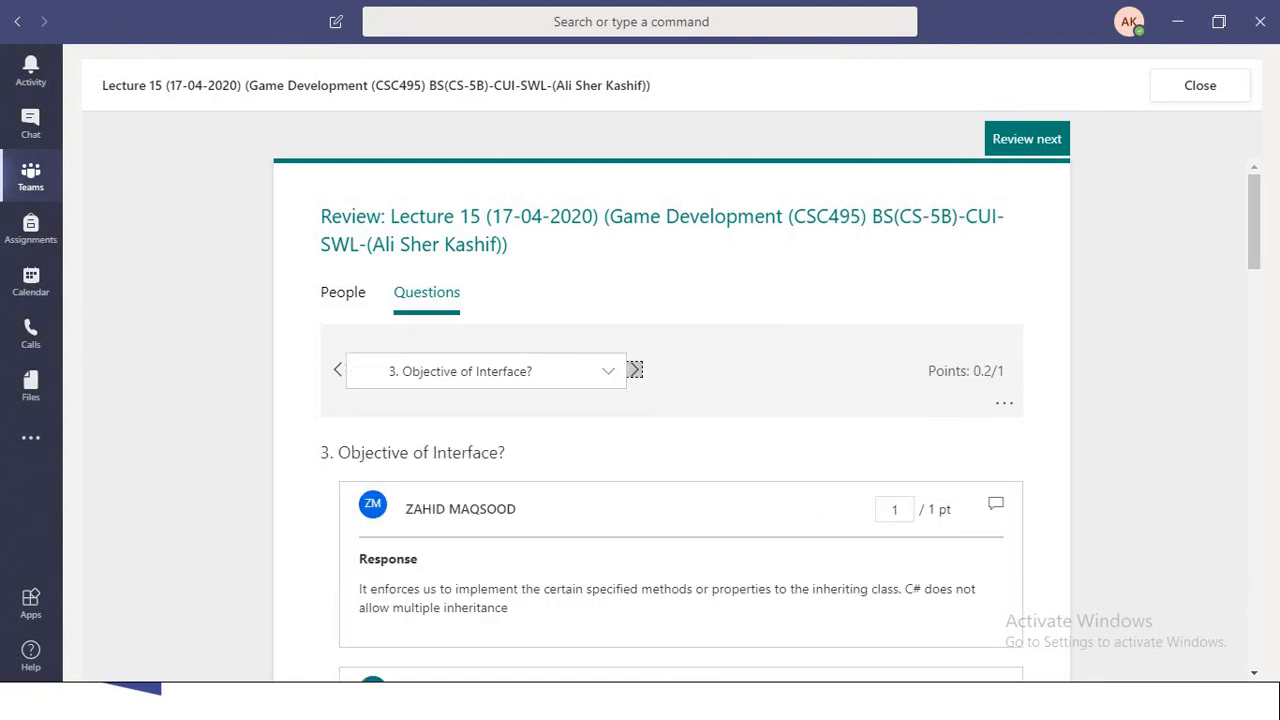
scroll(680, 420, "down", 5)
scroll(672, 420, "up", 5)
left_click(1200, 85)
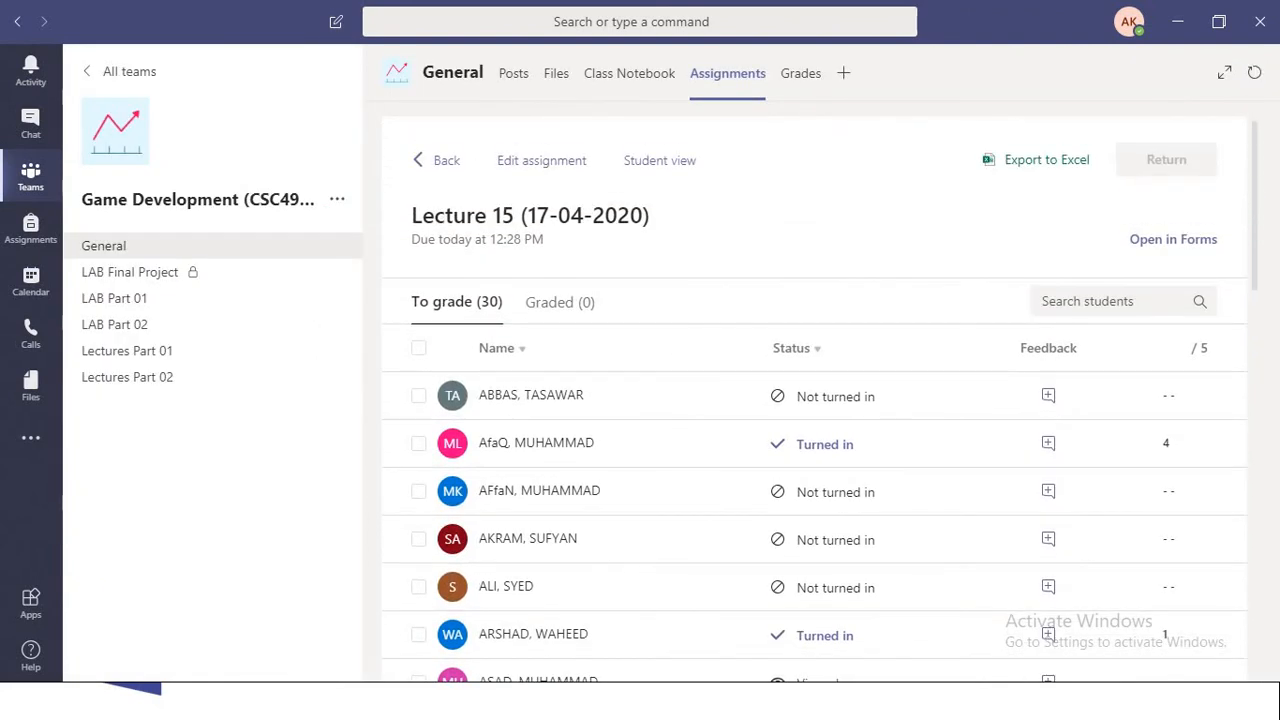
- Open the first turned-in submission in the student list, check its total points and close the review
scroll(814, 400, "down", 5)
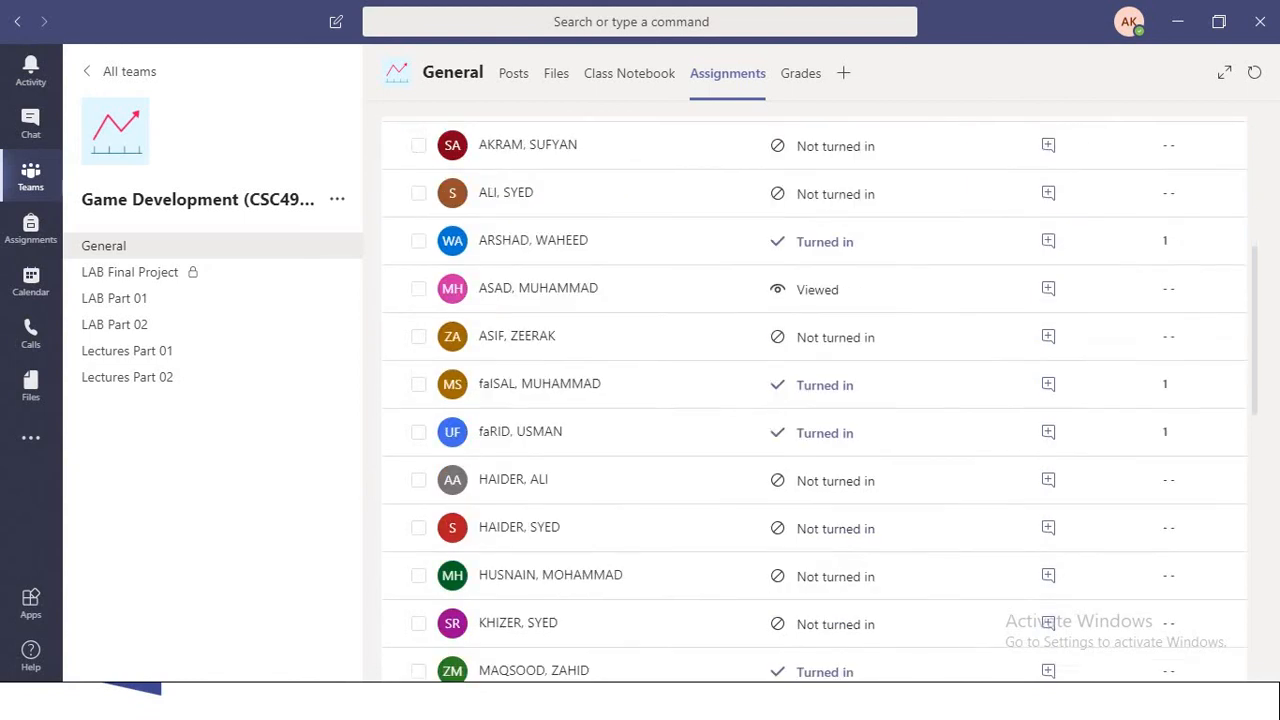
scroll(880, 444, "up", 5)
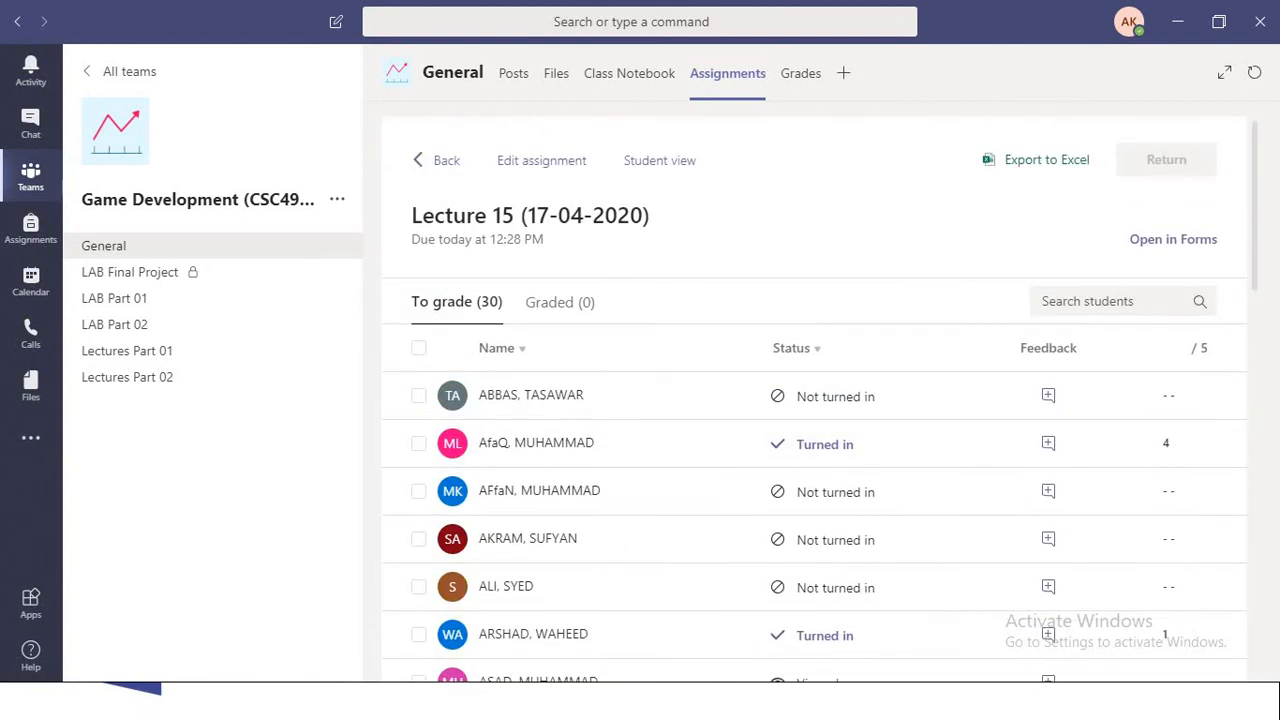
left_click(825, 444)
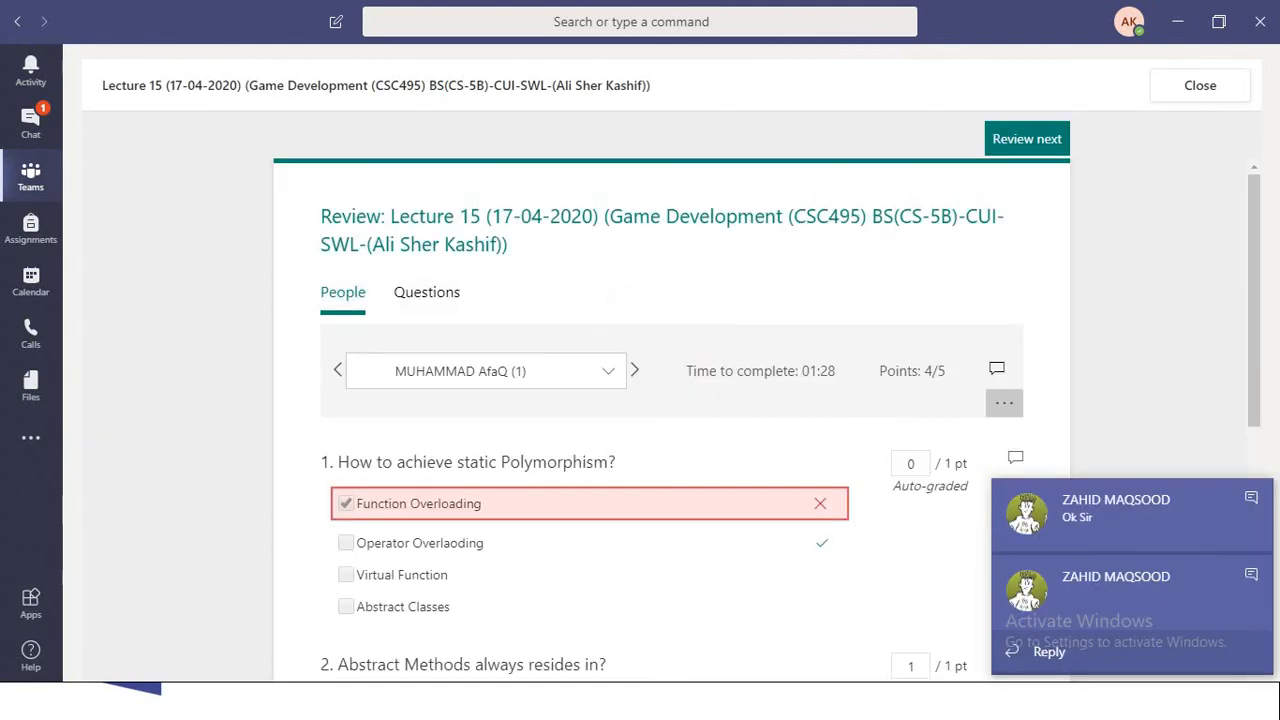
left_click_drag(946, 371, 917, 371)
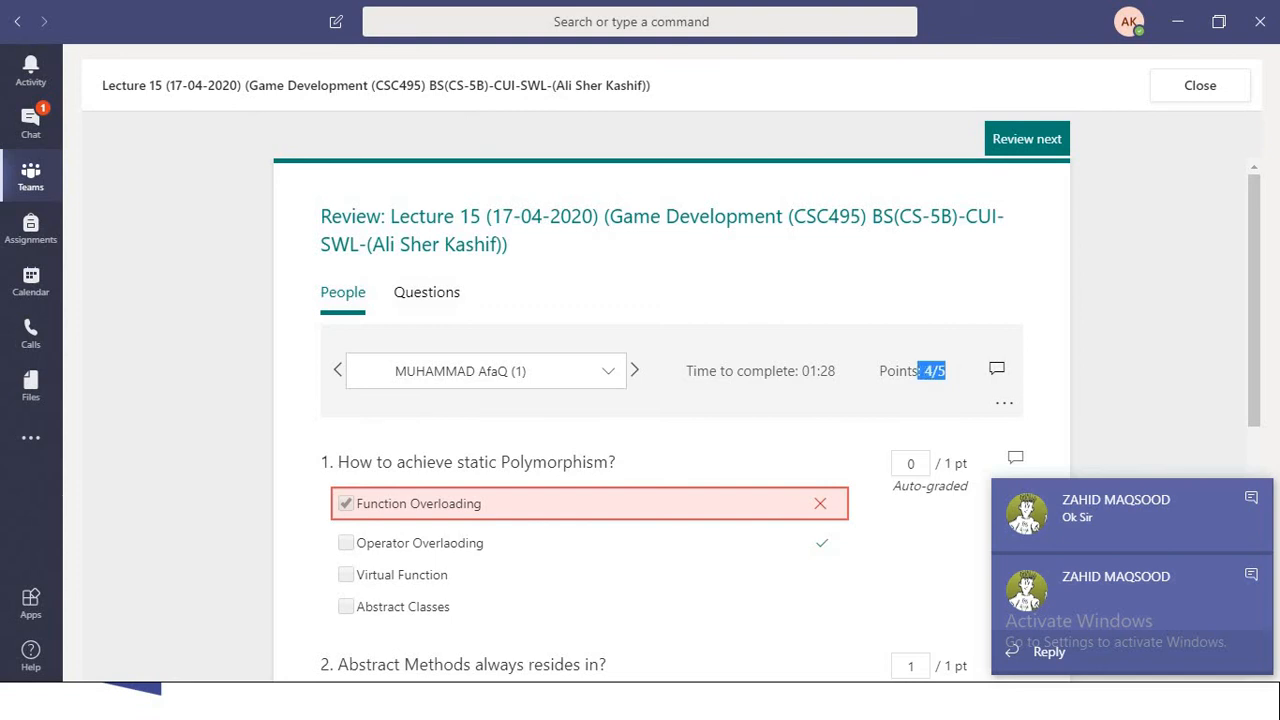
left_click(1200, 86)
- Examine all students' turn-in statuses and points for Lecture 15, dismissing the two chat notifications
scroll(814, 400, "down", 5)
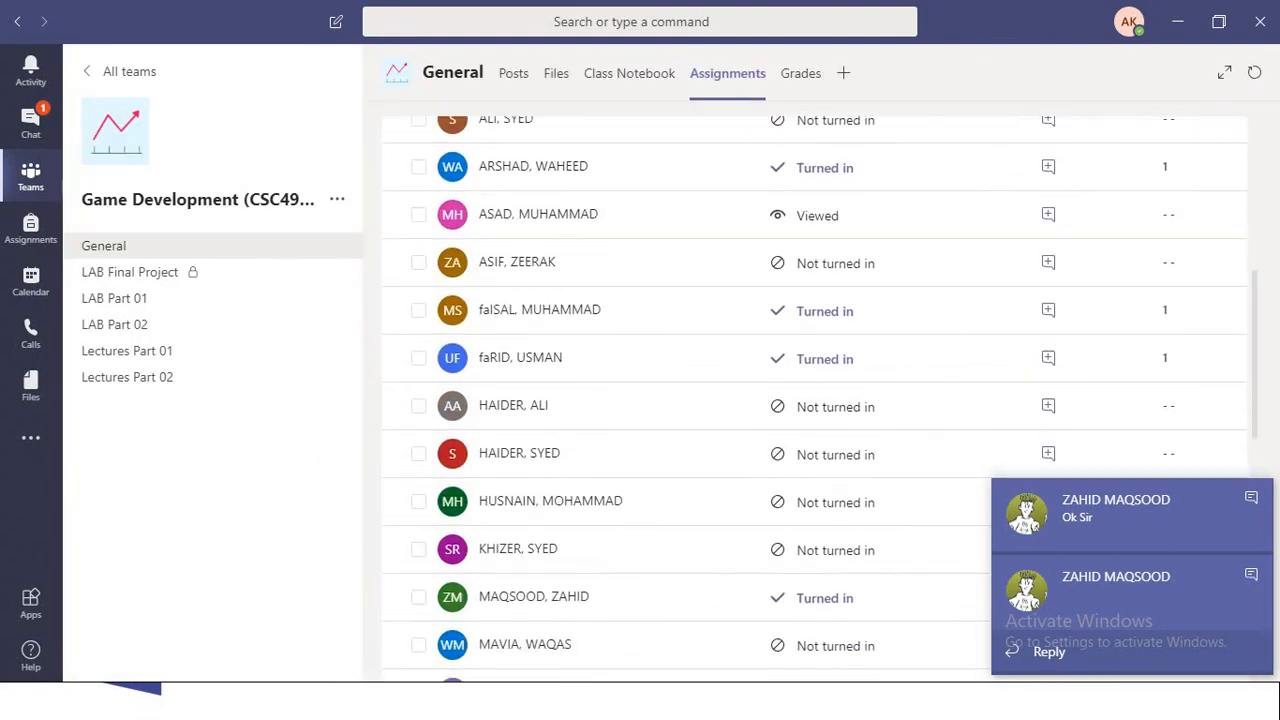
scroll(814, 400, "down", 5)
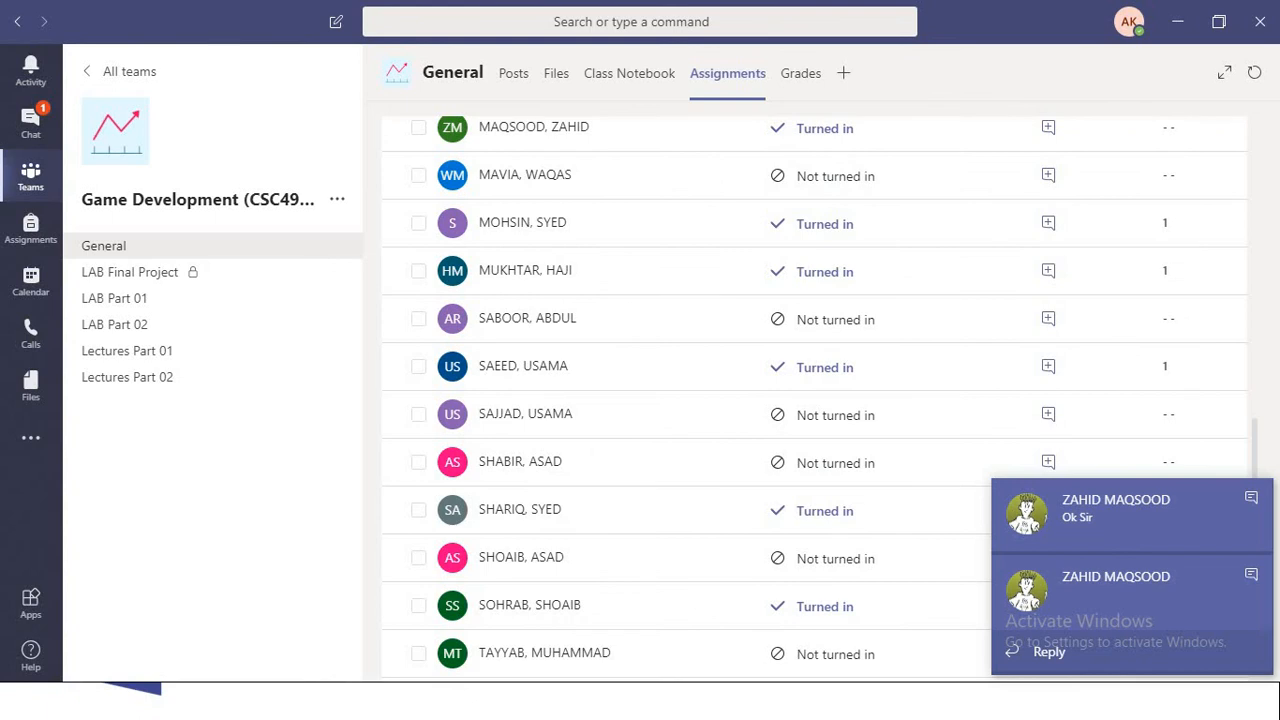
left_click(1251, 497)
left_click(1251, 574)
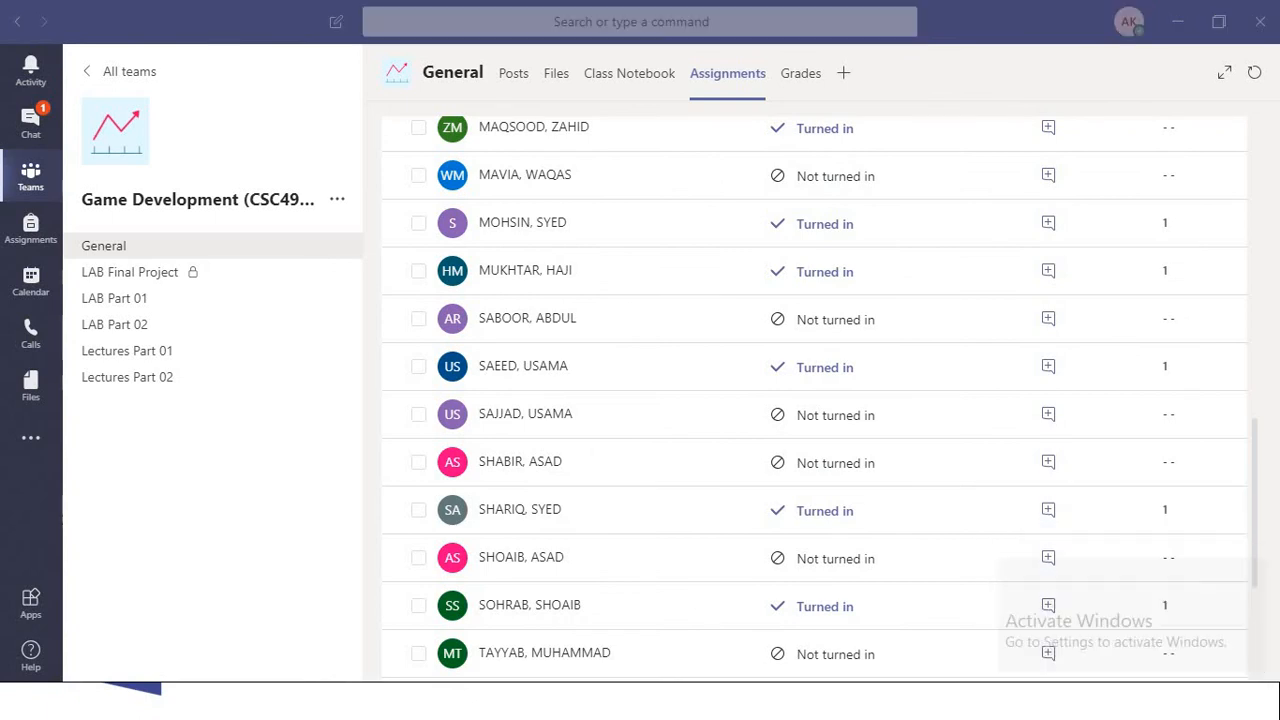
scroll(814, 400, "down", 3)
scroll(814, 400, "up", 6)
scroll(814, 400, "up", 5)
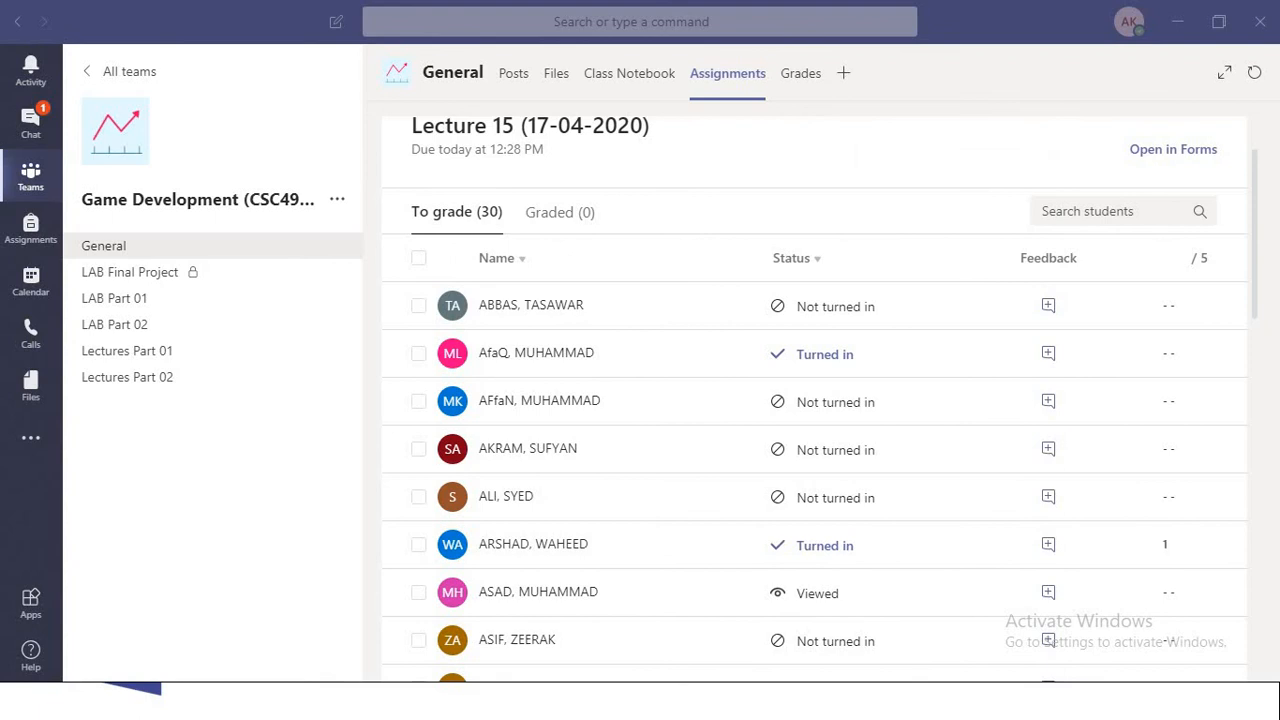
scroll(814, 400, "down", 10)
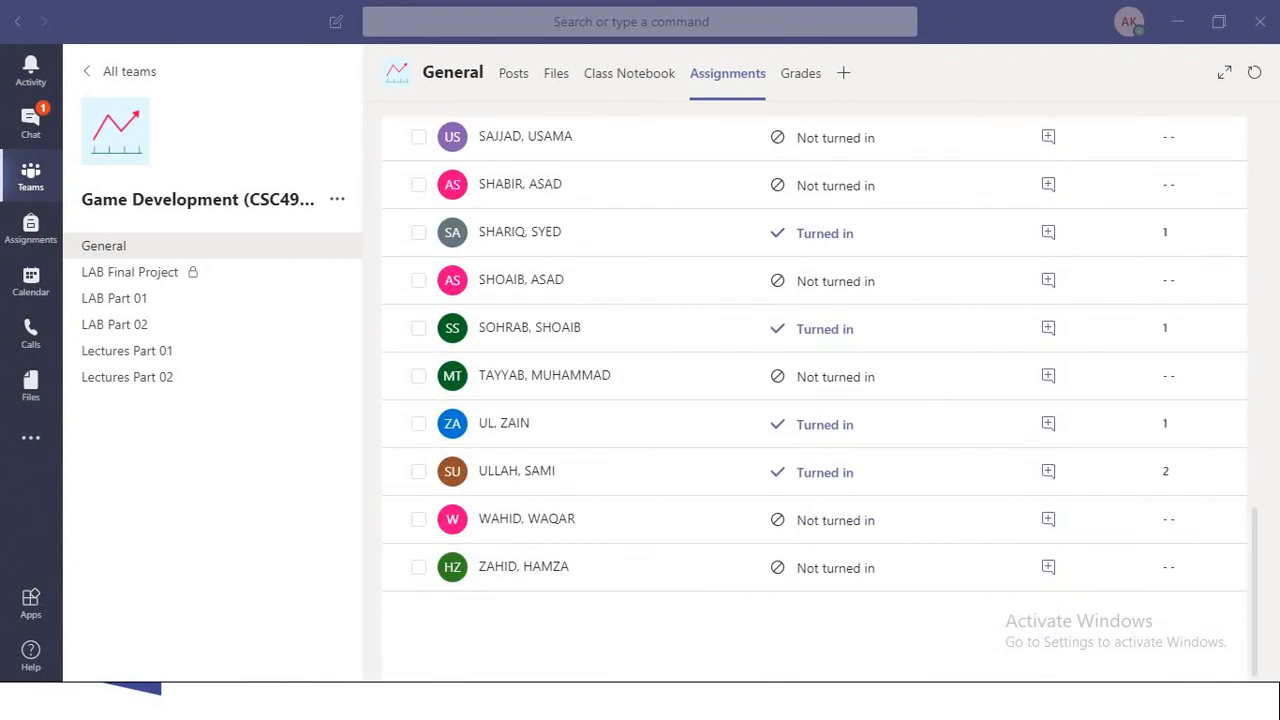
scroll(814, 400, "up", 3)
scroll(814, 400, "down", 3)
scroll(814, 400, "up", 10)
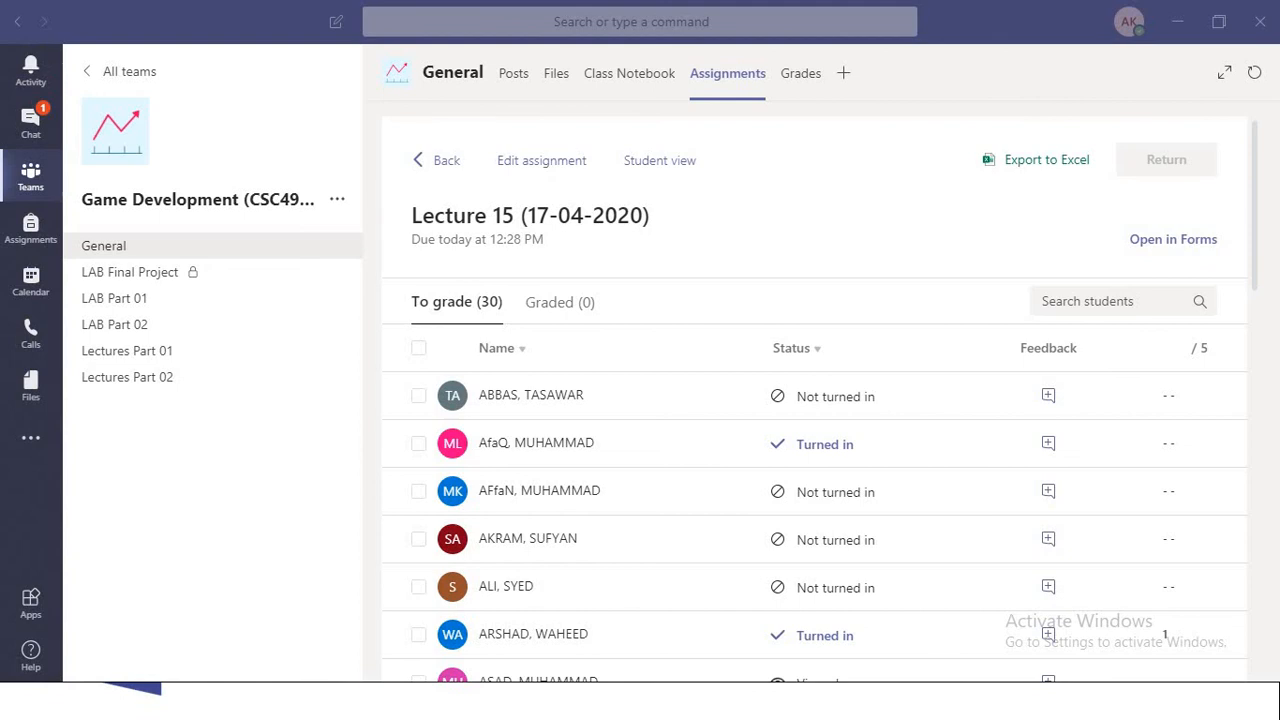
- Switch to the PowerPoint slide show on Microsoft Teams quiz creation
key("alt+Tab")
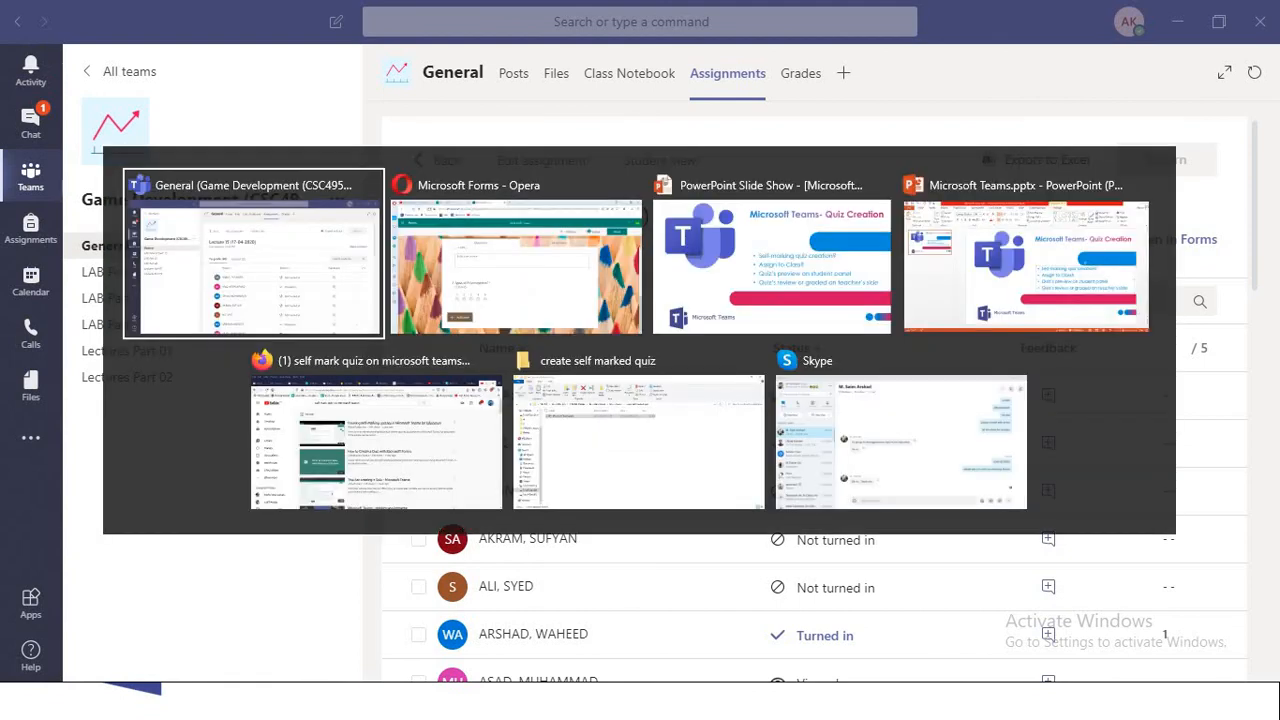
key("alt+Tab")
key("alt+Tab")
key("alt+Tab")
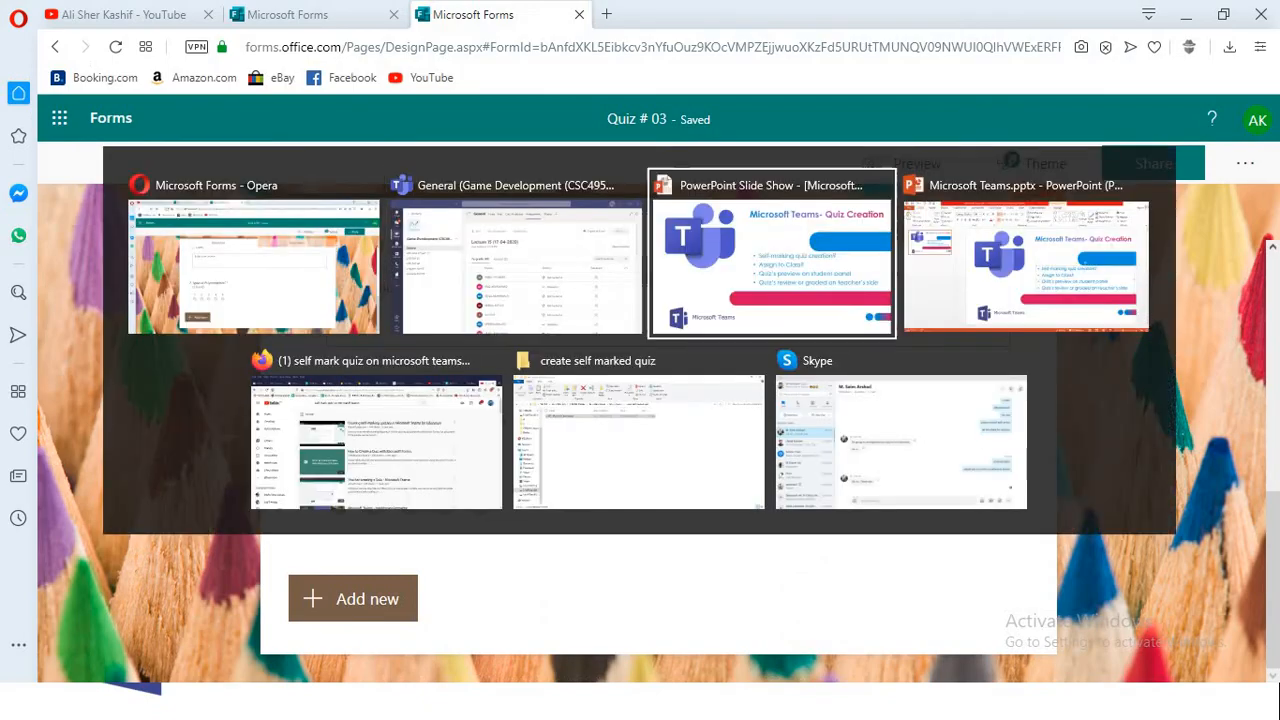